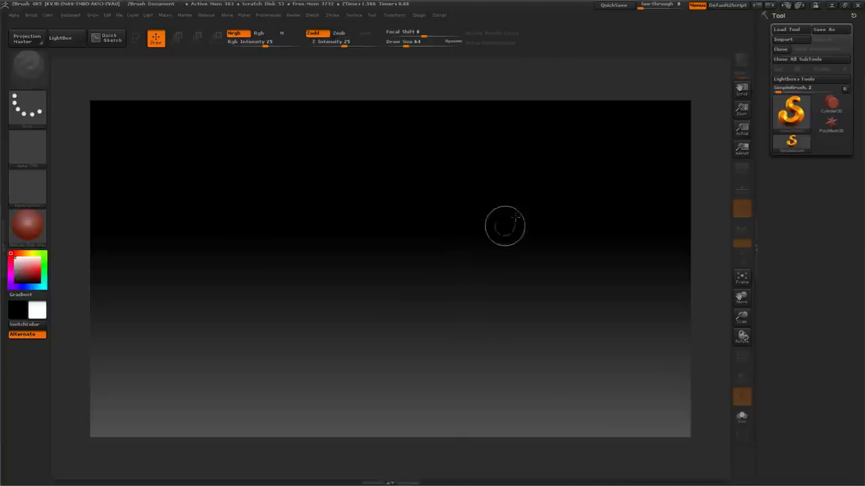
- Draw a Cylinder3D on the canvas in edit mode, stand it upright and show the floor grid
click(831, 108)
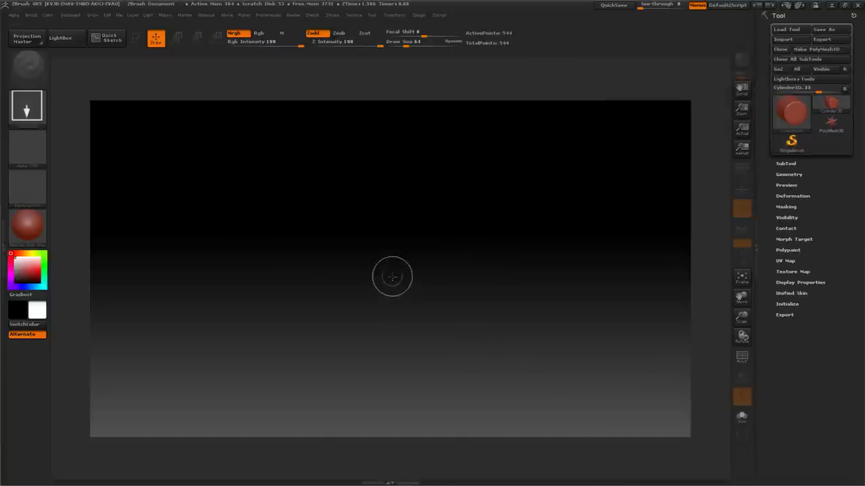
drag(391, 269, 316, 256)
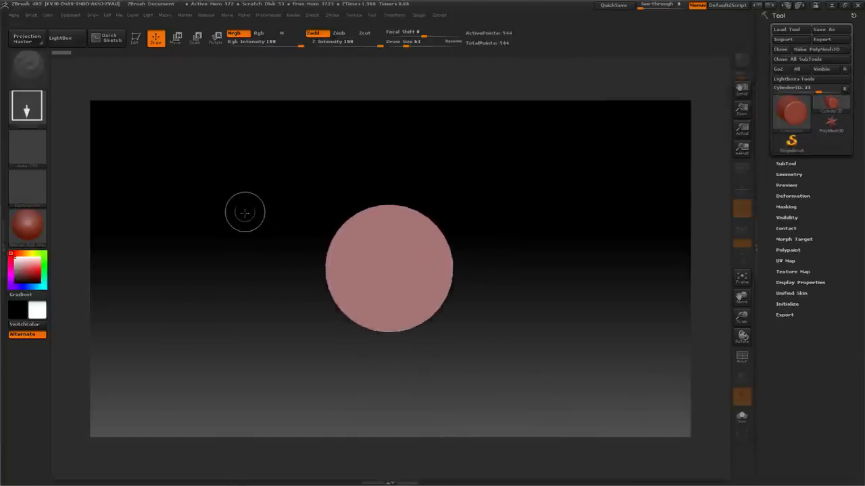
key(t)
drag(264, 276, 265, 177)
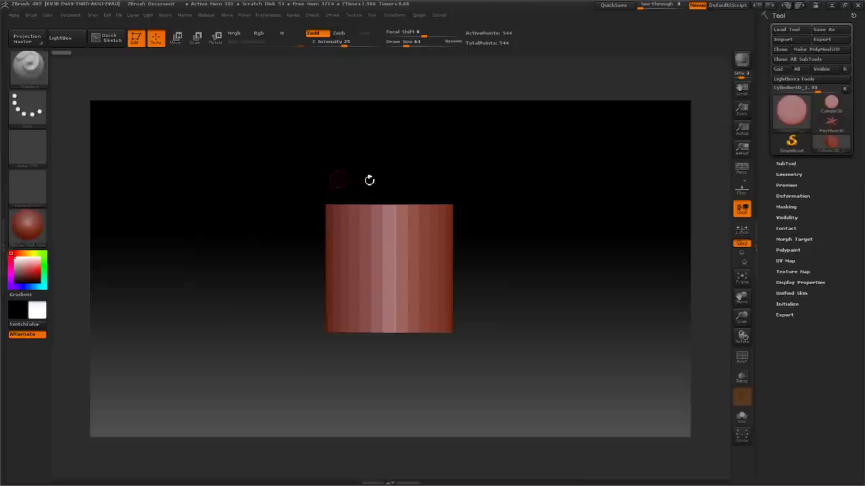
click(742, 189)
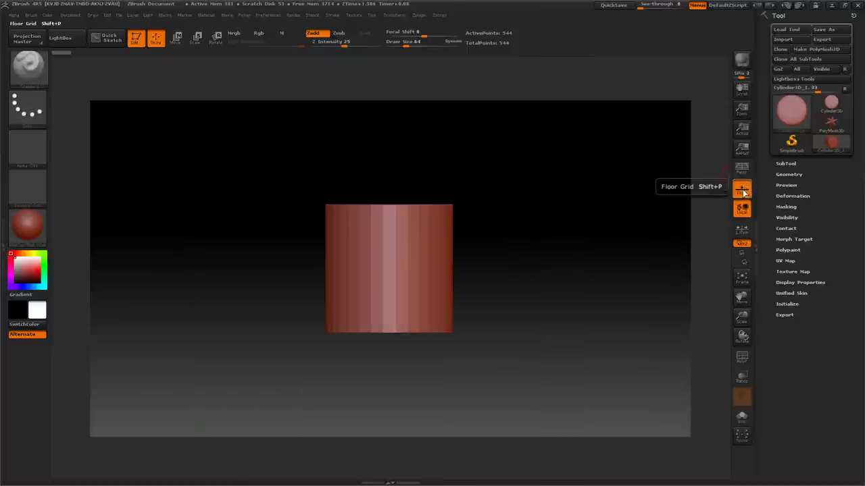
drag(585, 176, 575, 195)
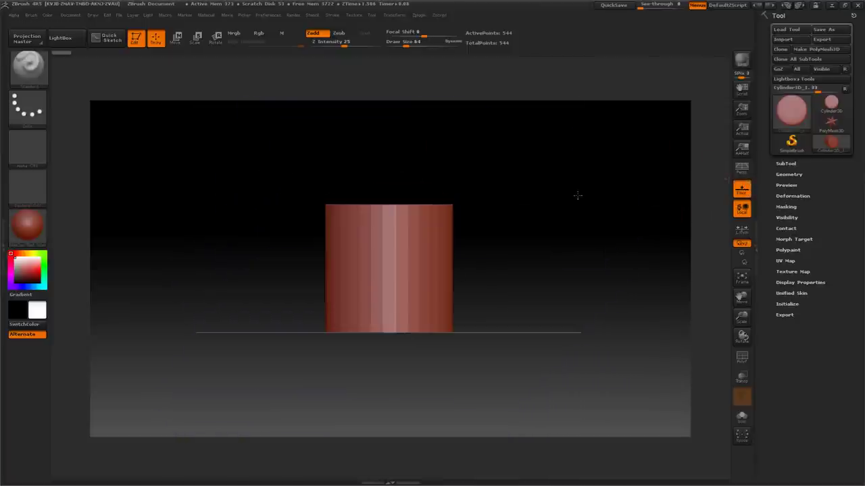
- Set the cylinder's HDivide to 162 and VDivide to 91, and convert it to a PolyMesh3D
click(786, 305)
drag(783, 332, 838, 334)
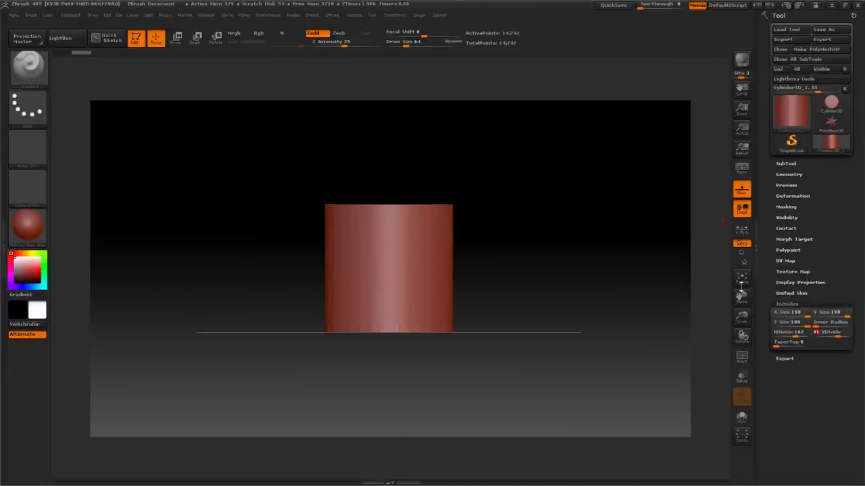
mouse_move(648, 209)
mouse_down()
mouse_move(646, 266)
mouse_move(644, 219)
mouse_up()
click(814, 49)
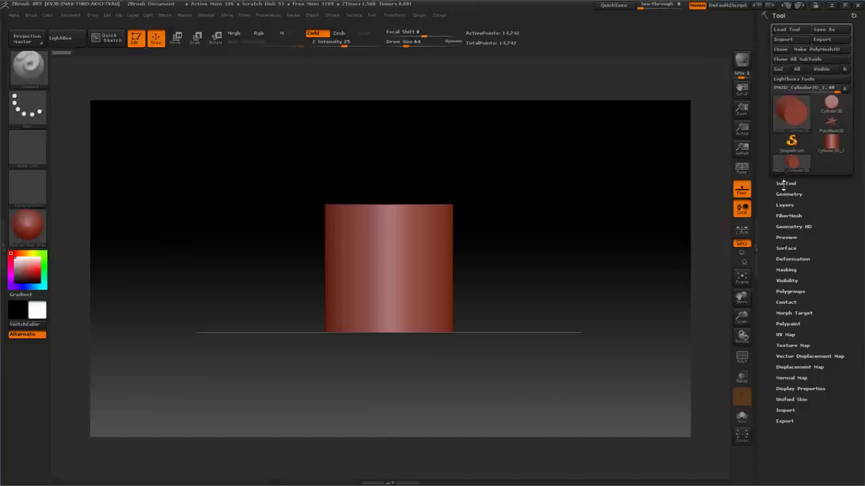
- Subdivide the cylinder mesh three times, delete its lower subdivision levels and check the wireframe
click(783, 183)
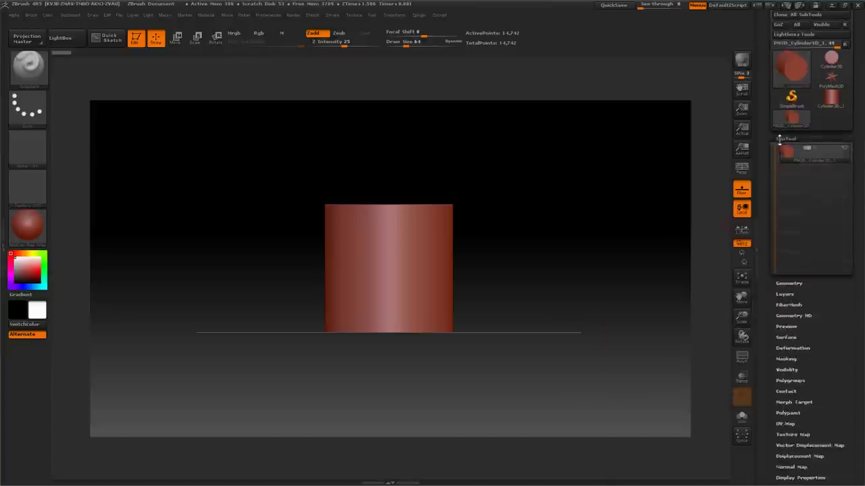
click(783, 138)
click(784, 151)
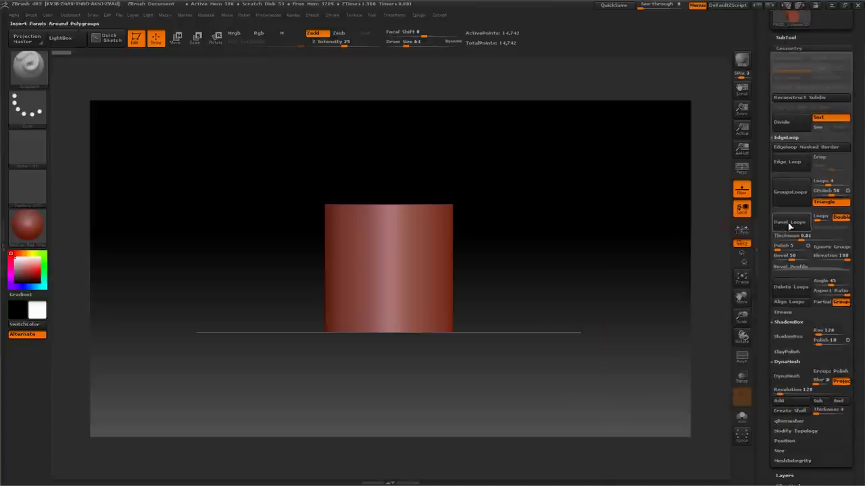
click(787, 129)
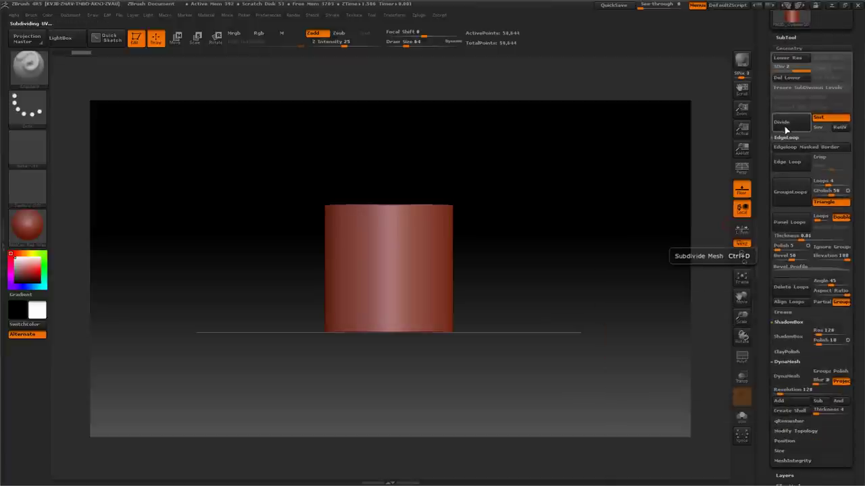
click(786, 129)
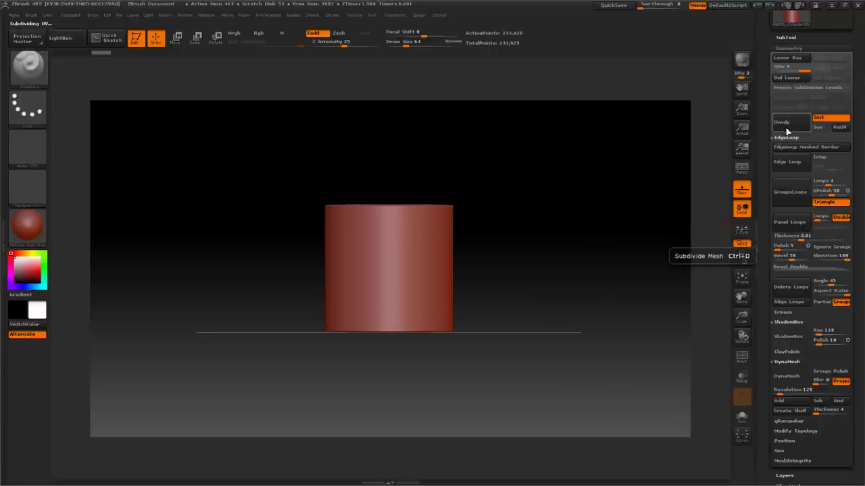
click(786, 78)
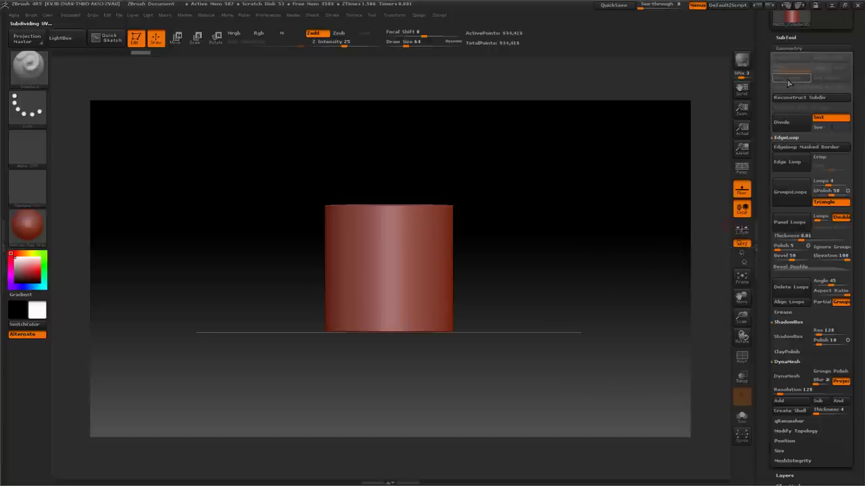
drag(605, 191, 679, 264)
click(742, 357)
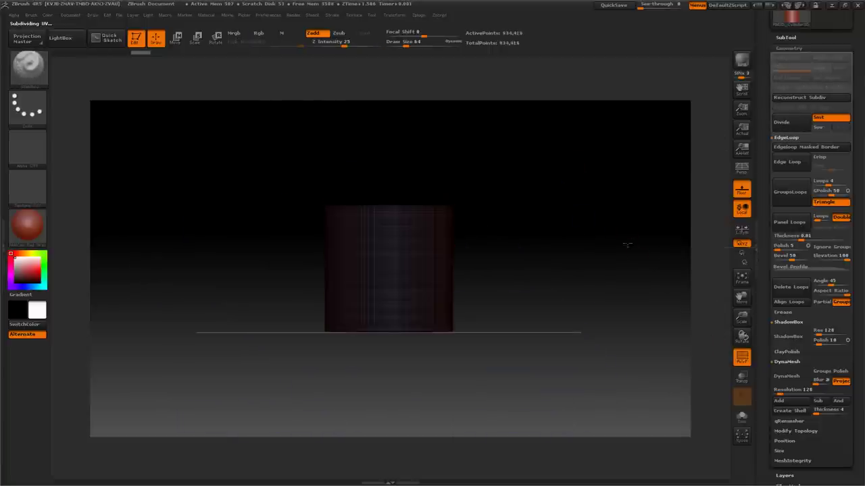
mouse_move(625, 243)
mouse_down()
mouse_move(627, 289)
mouse_move(624, 230)
mouse_move(609, 240)
mouse_up()
click(742, 357)
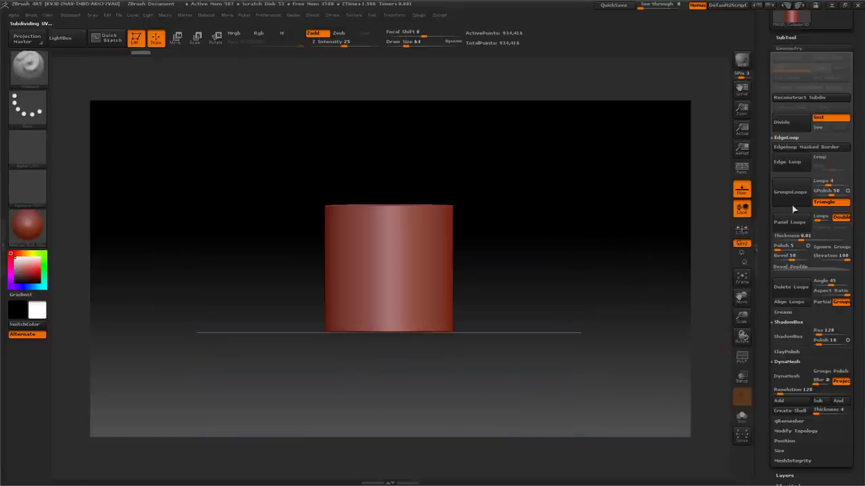
- Convert the cylinder to a DynaMesh at resolution 240 and check its wireframe
scroll(770, 327, down, 5)
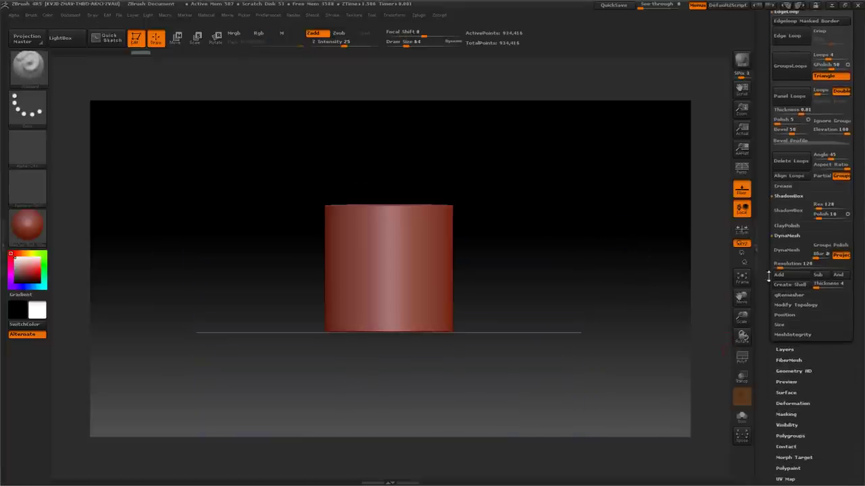
drag(792, 266, 793, 267)
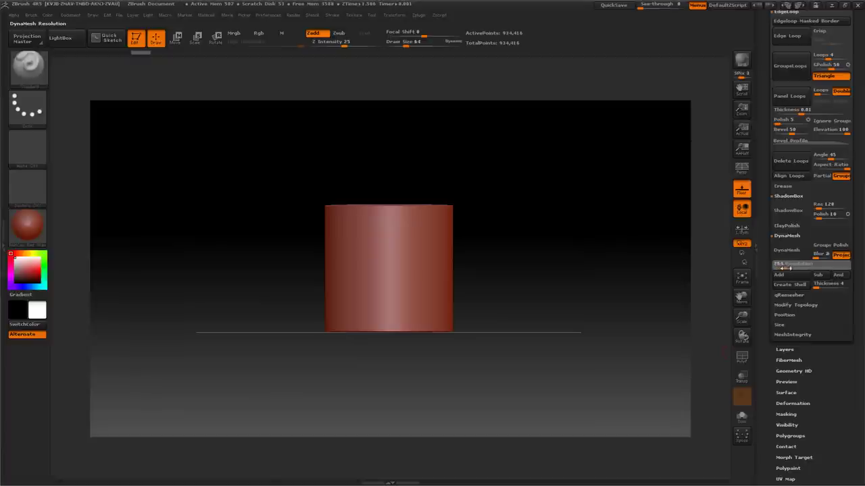
drag(784, 268, 781, 268)
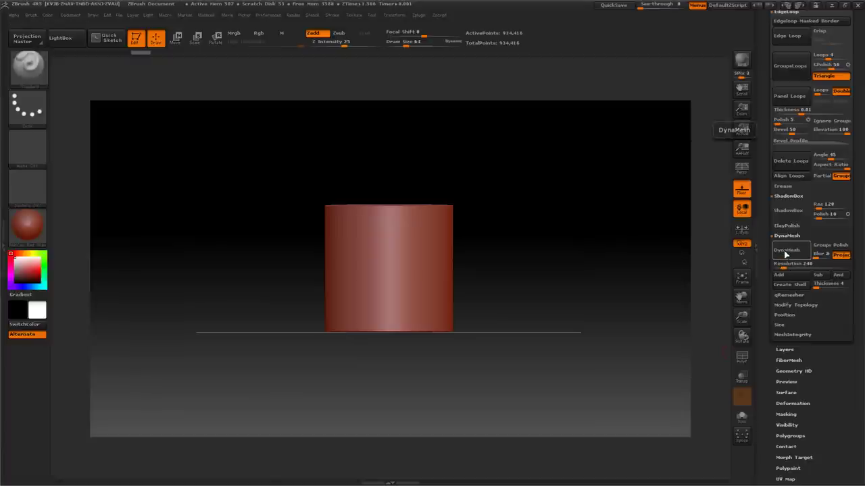
click(785, 251)
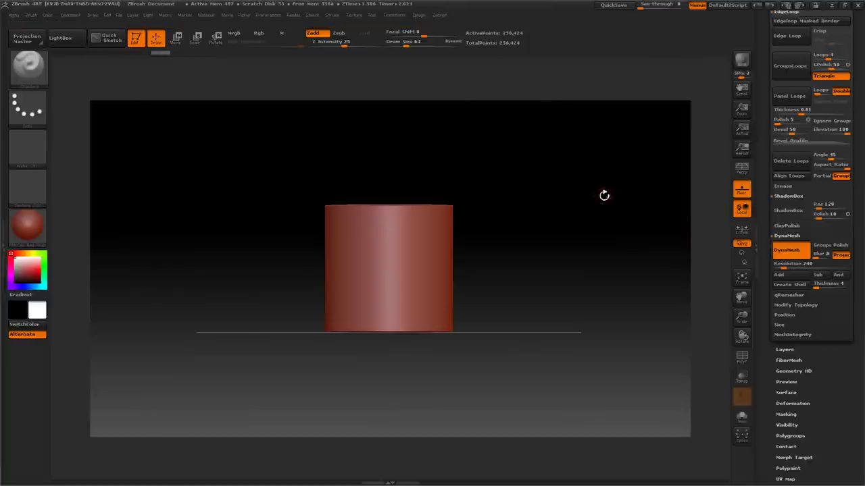
drag(604, 196, 594, 209)
click(741, 358)
mouse_move(620, 246)
mouse_down()
mouse_move(631, 290)
mouse_move(613, 245)
mouse_up()
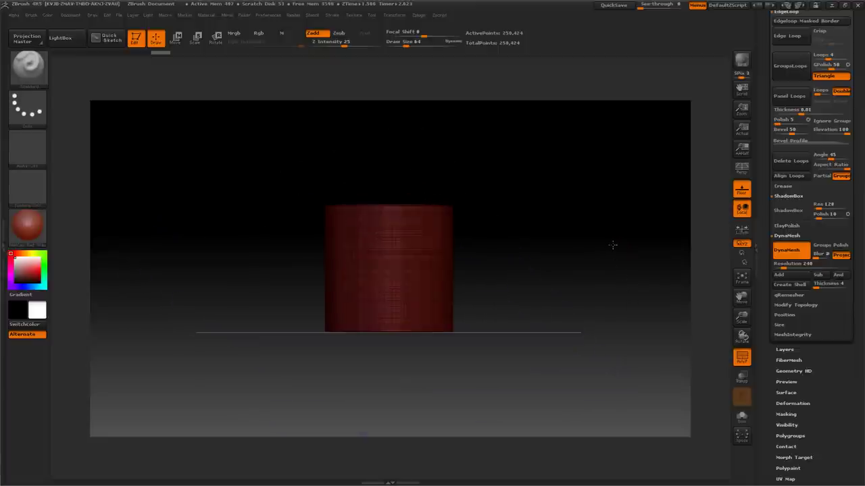
click(742, 358)
- Stretch the cylinder along the Z axis only with the Size deformation to about 1.75 times its height
drag(766, 309, 770, 264)
click(784, 276)
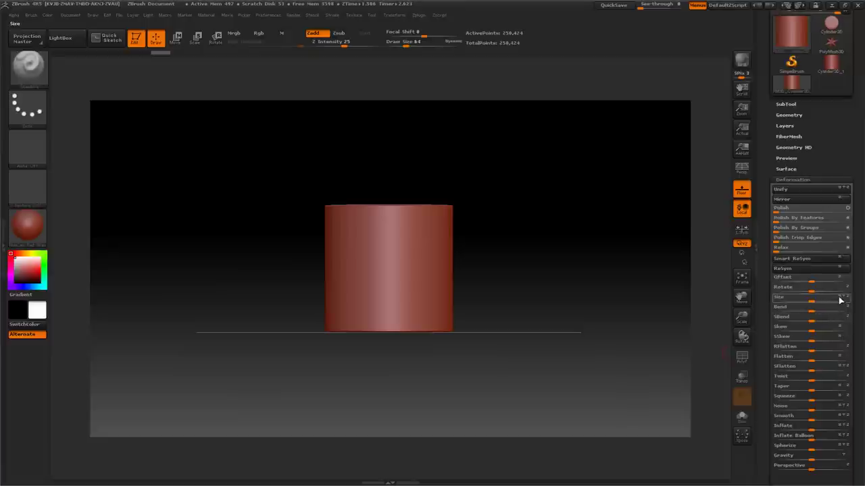
drag(812, 298, 840, 296)
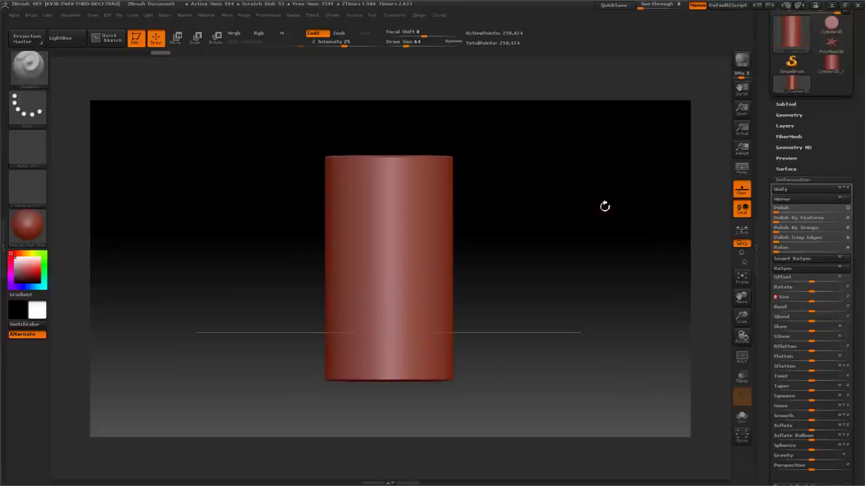
drag(604, 205, 575, 232)
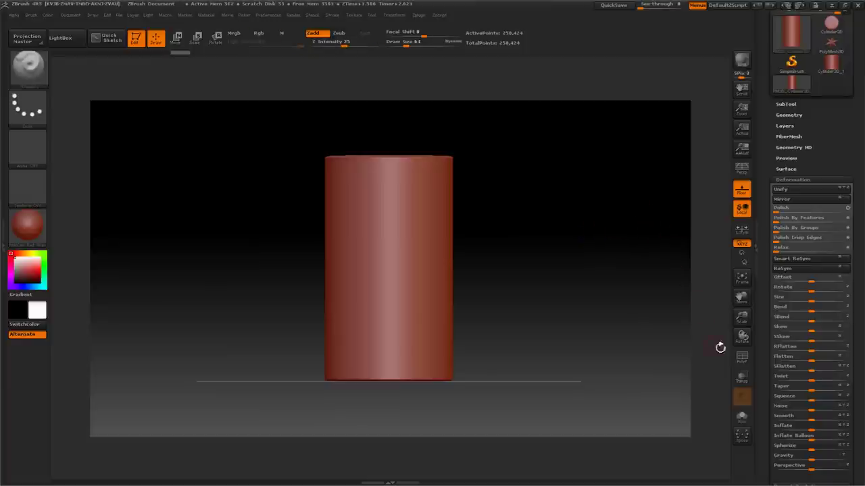
- Recalculate the DynaMesh of the stretched cylinder to even out its polygons, comparing the wireframe before and after
click(742, 358)
mouse_move(631, 236)
mouse_down()
mouse_move(632, 252)
mouse_move(670, 275)
mouse_up()
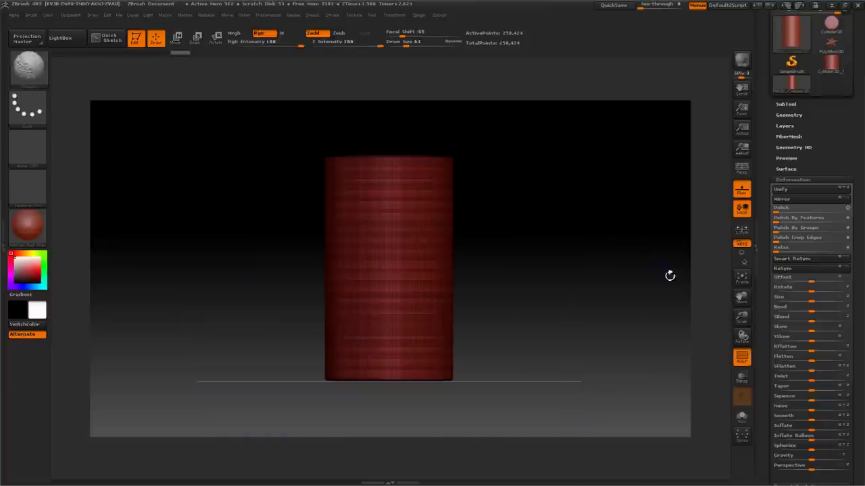
key(shift+f)
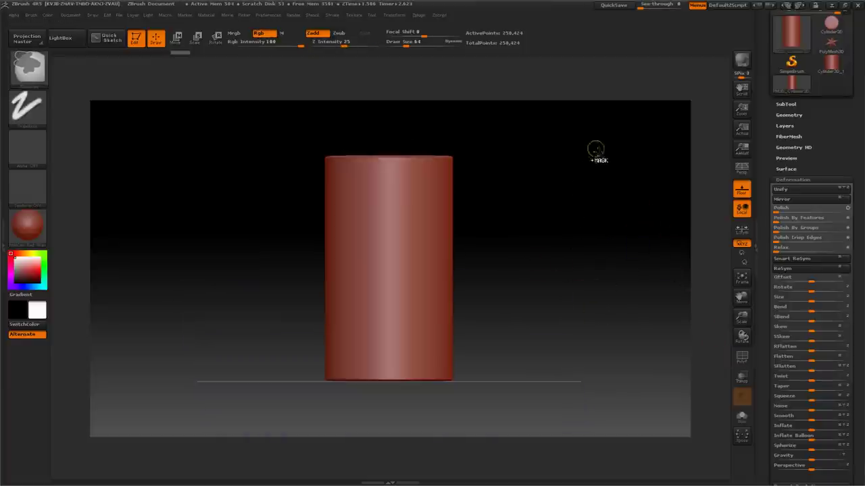
ctrl+drag(594, 150, 616, 373)
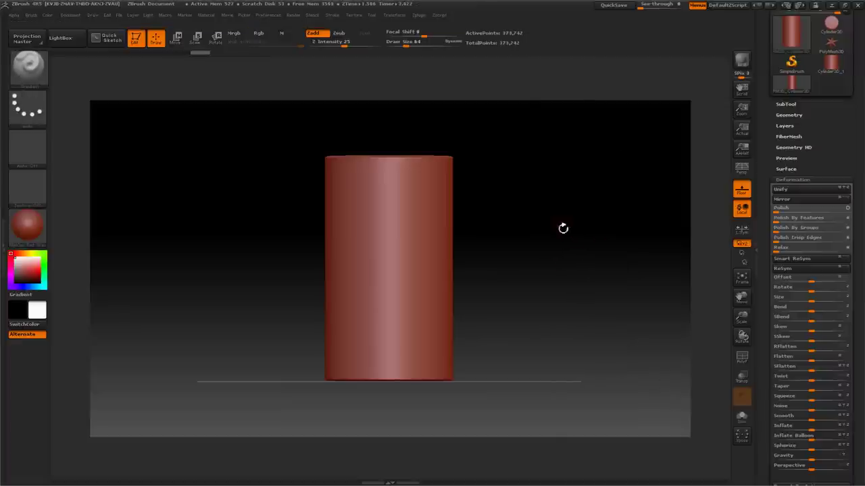
click(739, 360)
drag(637, 268, 676, 310)
click(741, 358)
- Rename the cylinder subtool as "Bottle base" and duplicate it
click(784, 104)
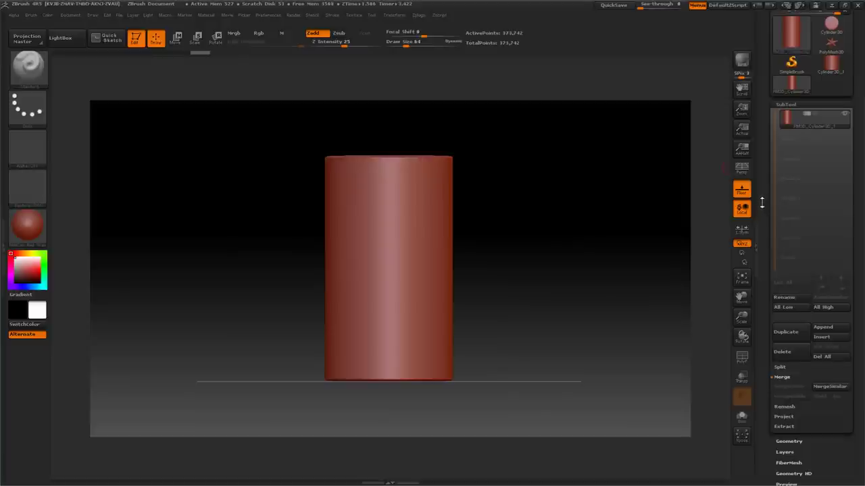
click(783, 297)
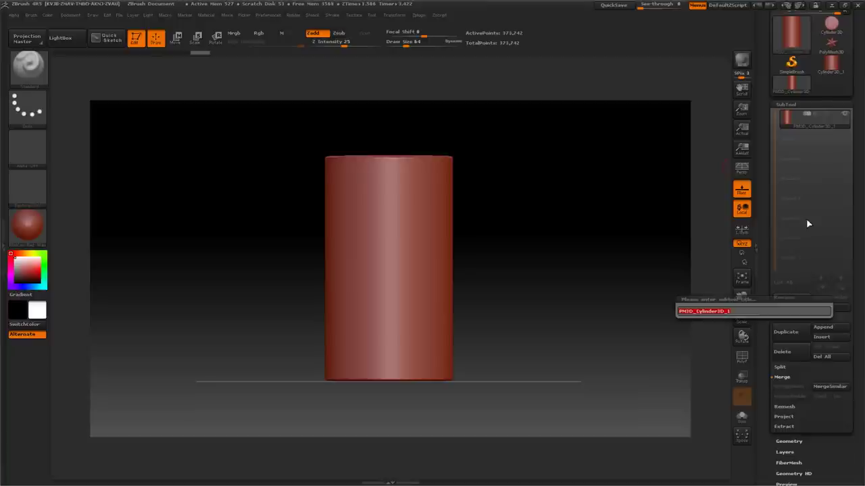
text(bel)
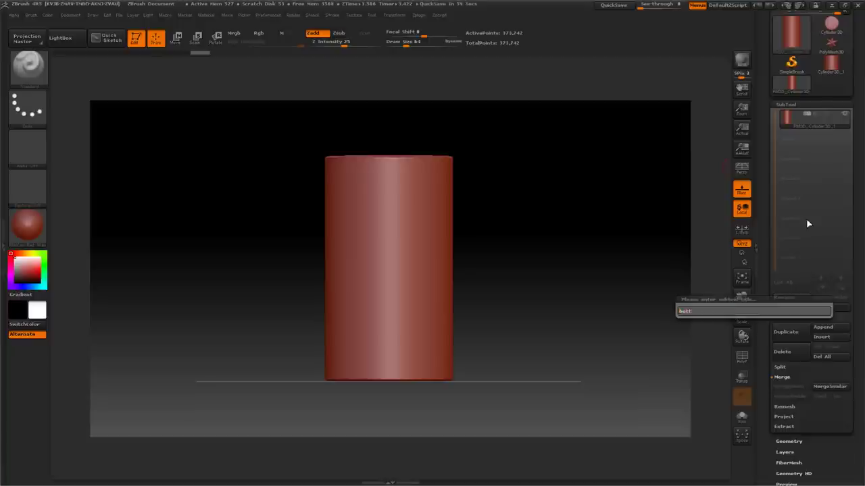
text(tle base)
key(Return)
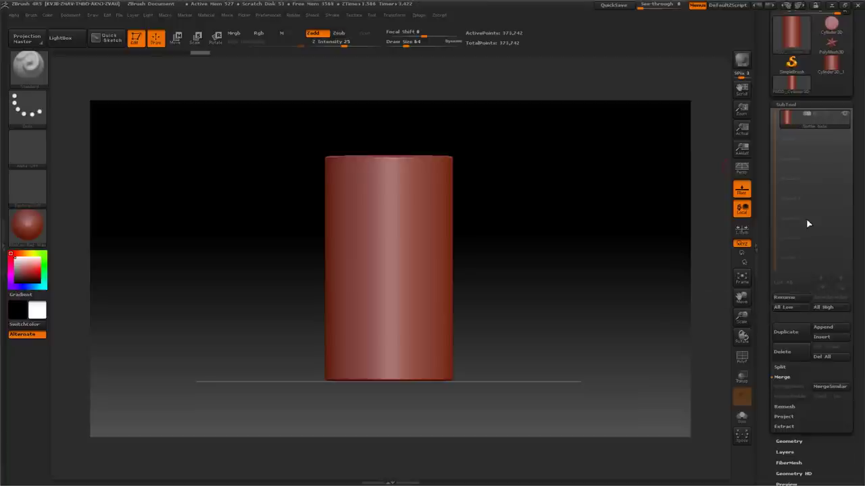
key(space)
click(790, 332)
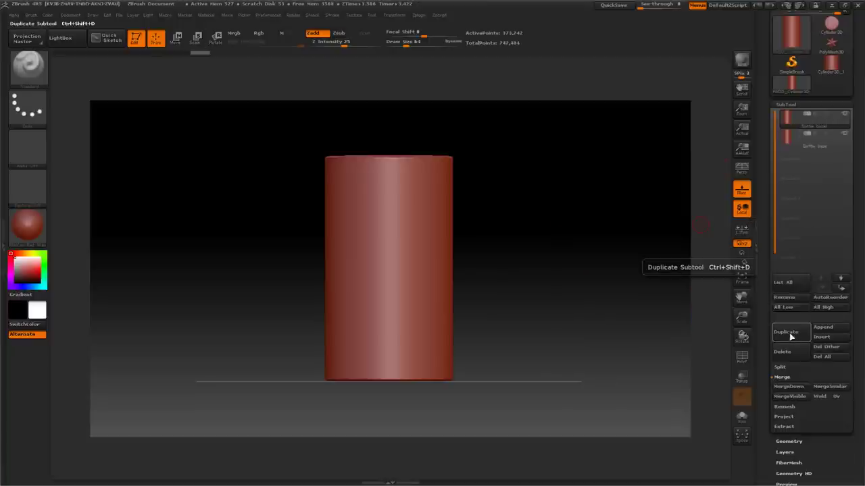
- Turn on transparency and squash the active Bottle base copy along Z into a short band with the Size deformation
drag(769, 298, 768, 226)
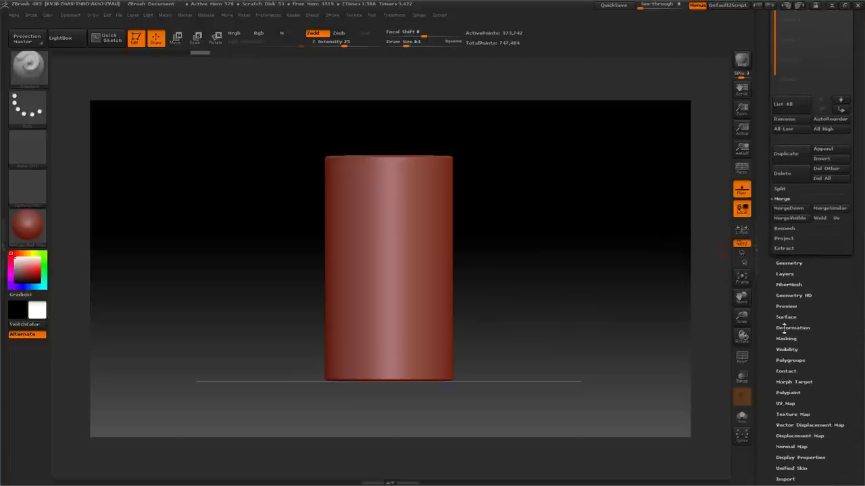
click(785, 328)
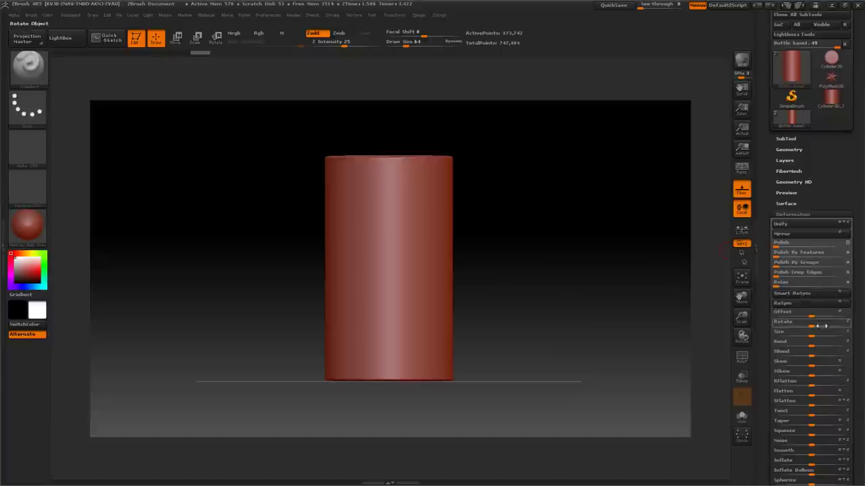
click(738, 378)
drag(648, 300, 641, 286)
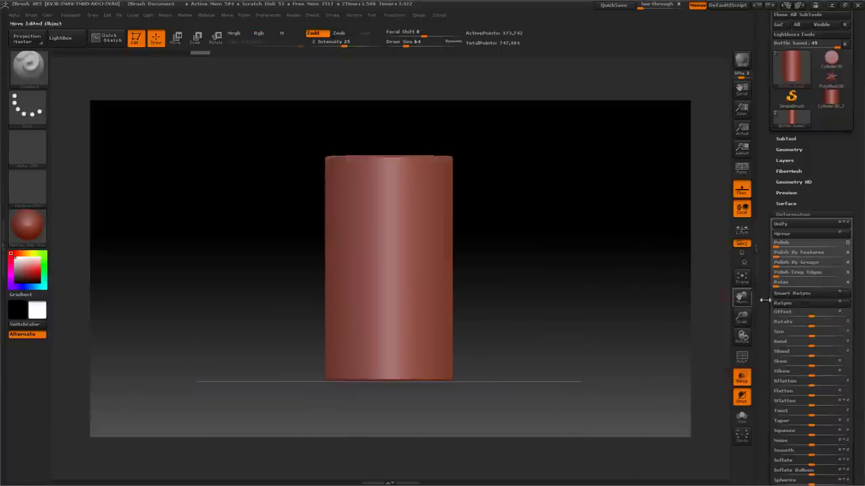
drag(811, 333, 776, 333)
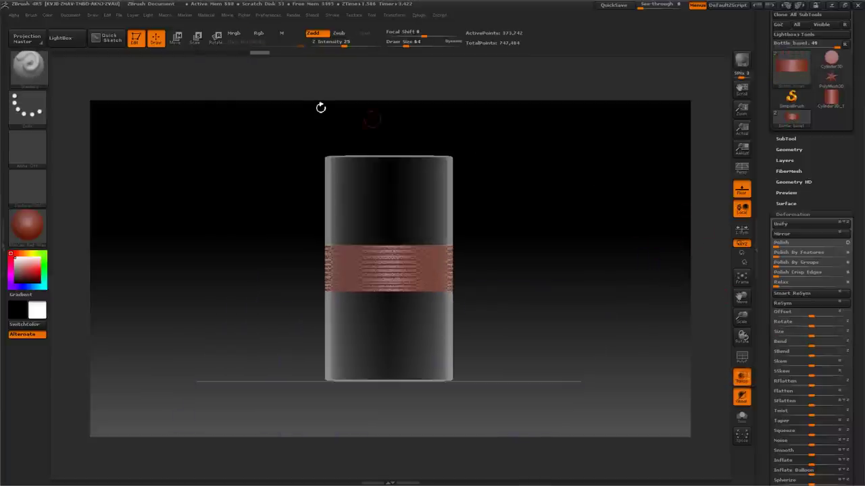
- Move the short band straight up with a vertical transpose line until it sits just above the bottle base, and return to drawing mode
click(177, 40)
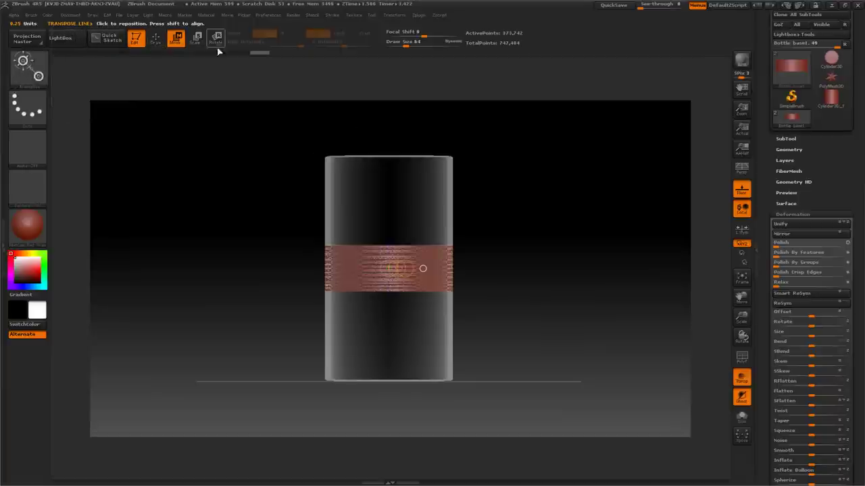
click(389, 244)
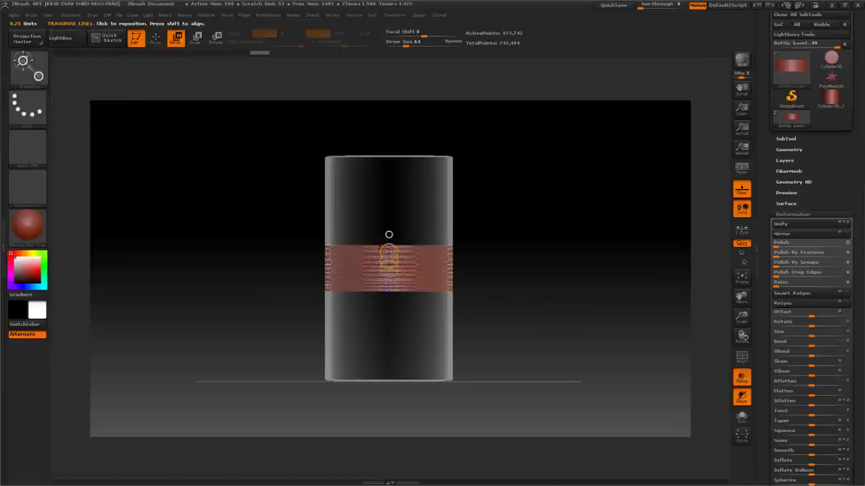
drag(388, 235, 388, 190)
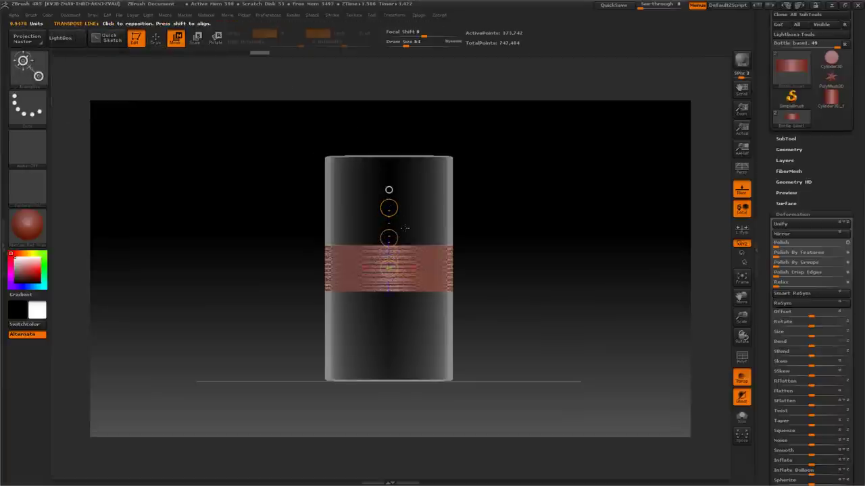
alt+drag(535, 238, 542, 276)
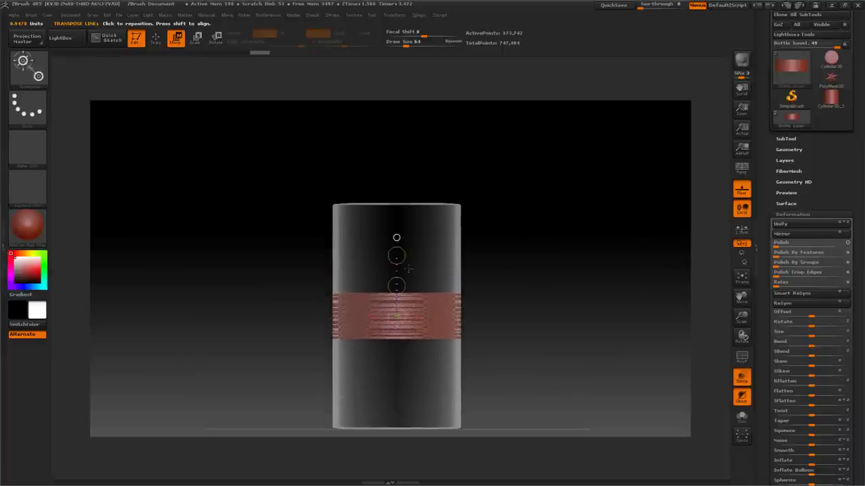
drag(397, 285, 388, 143)
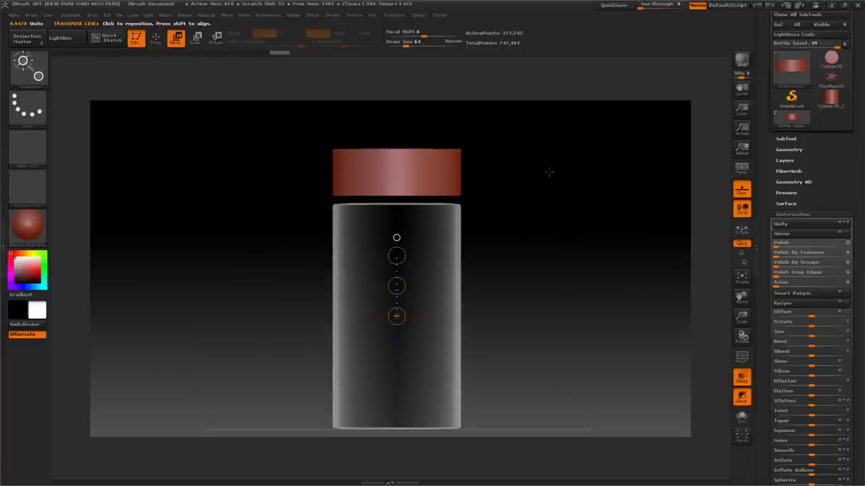
click(156, 39)
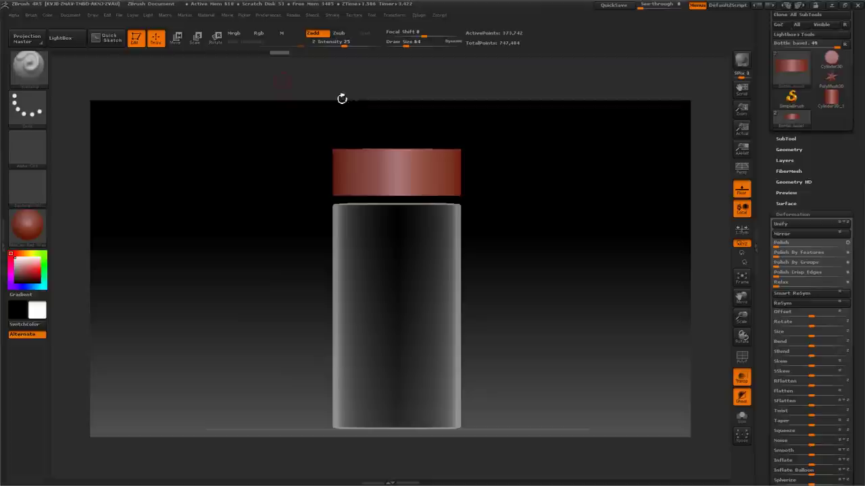
- Rename the short band subtool as "Bottle cap"
click(795, 138)
mouse_move(802, 162)
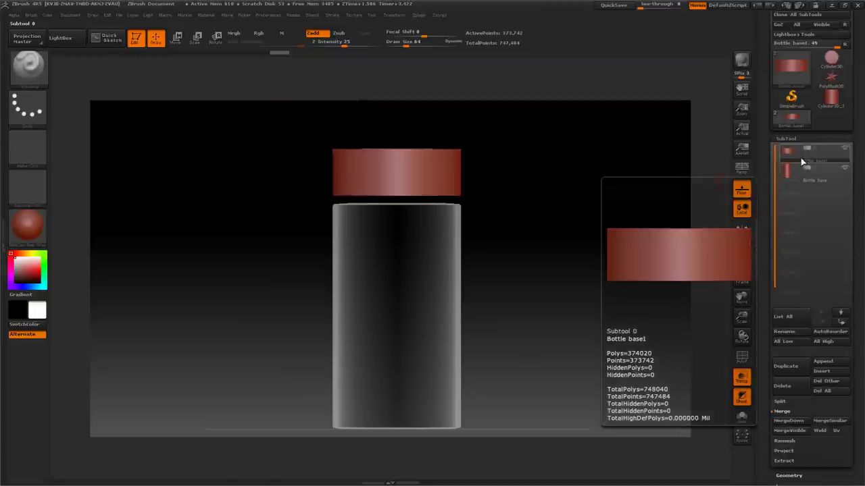
click(784, 332)
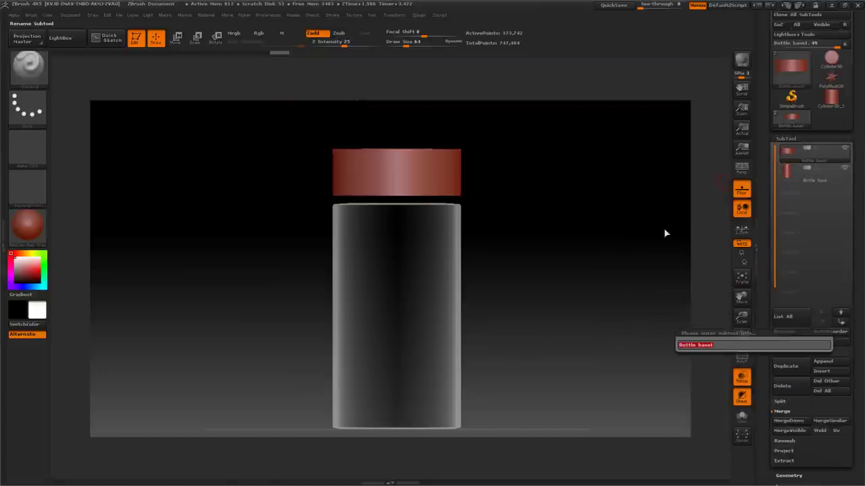
text(bottle cap)
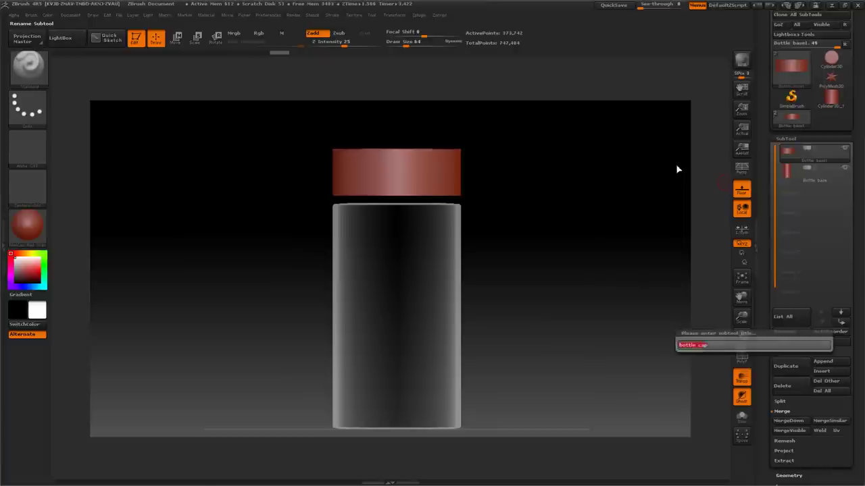
key(Return)
right_click(641, 169)
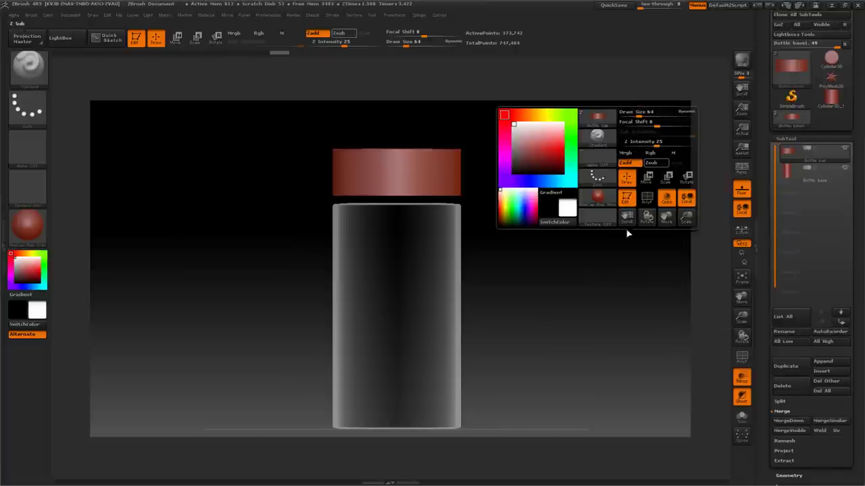
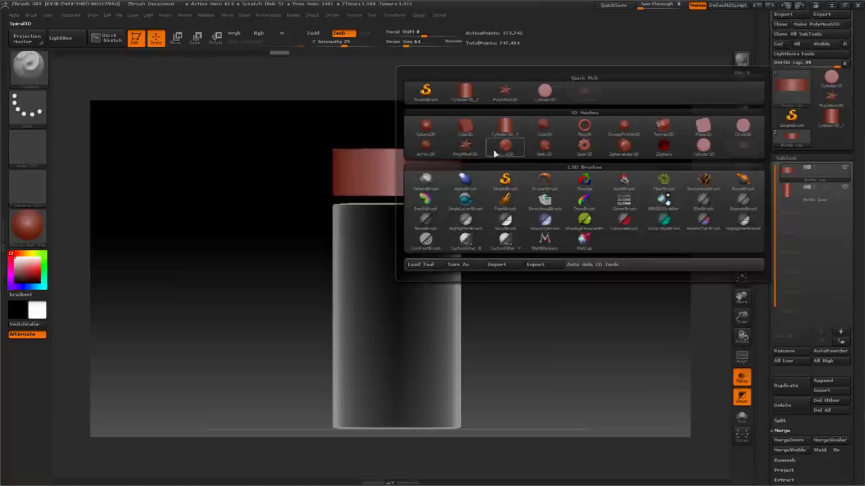
- Switch to the Helix3D primitive and flatten its Radius curve so the coils keep a constant radius along the height
click(544, 150)
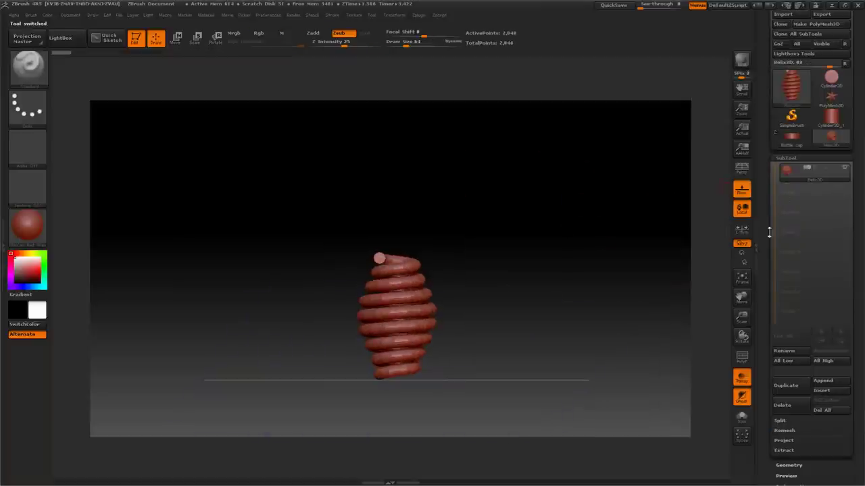
scroll(770, 250, down, 6)
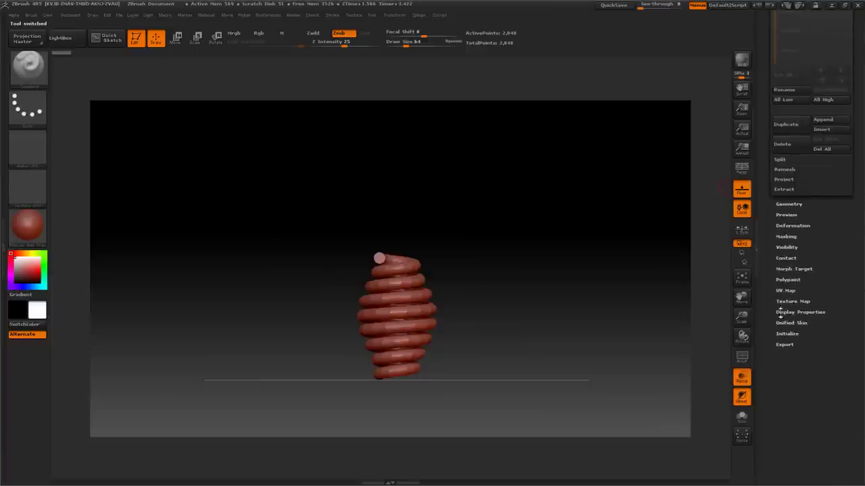
click(787, 334)
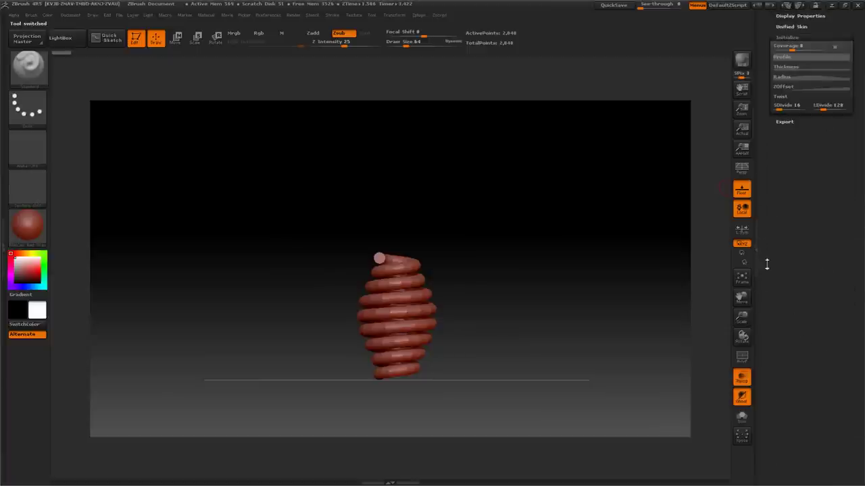
drag(766, 264, 770, 358)
click(799, 363)
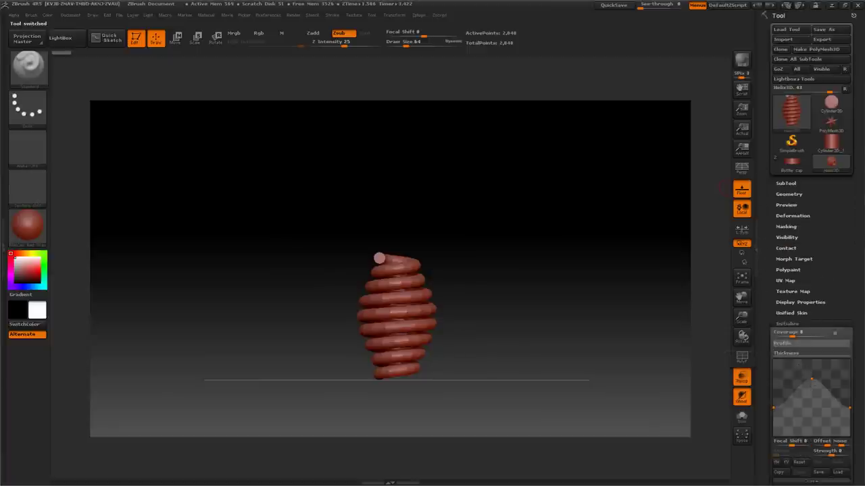
drag(812, 379, 811, 409)
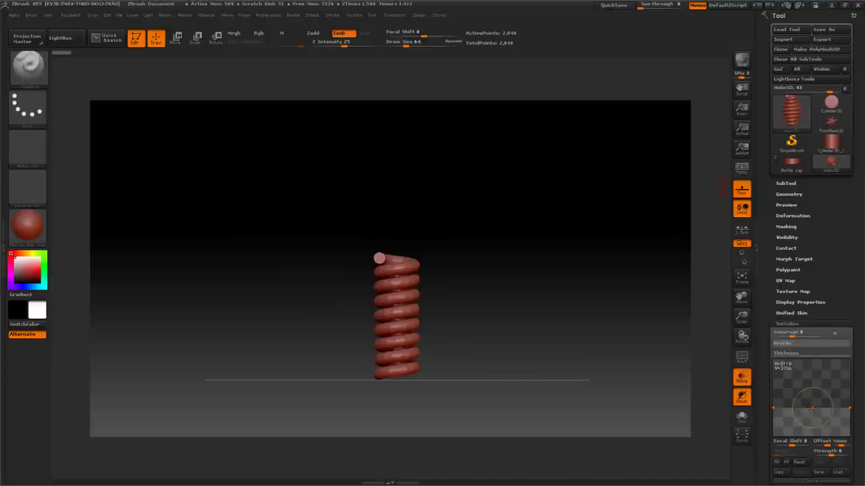
mouse_move(597, 280)
mouse_down()
mouse_move(583, 324)
mouse_move(592, 288)
mouse_up()
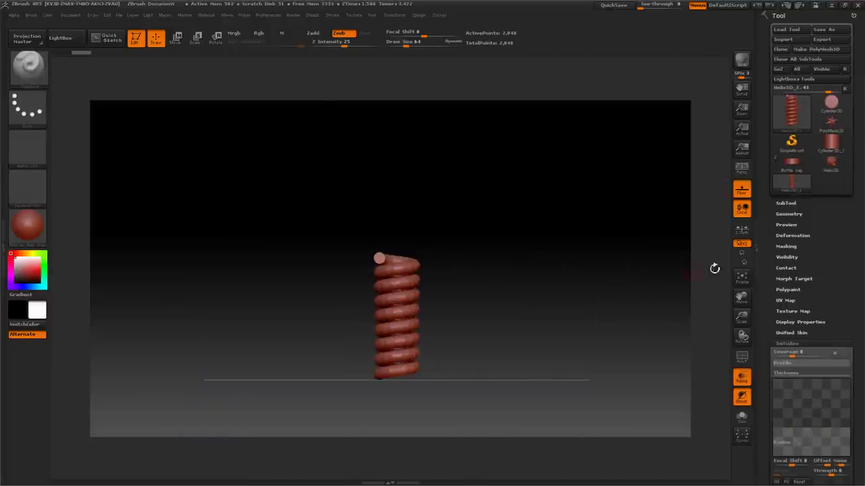
- Reduce the helix's Coverage to about 1.97 so it makes roughly two turns
drag(774, 316, 768, 234)
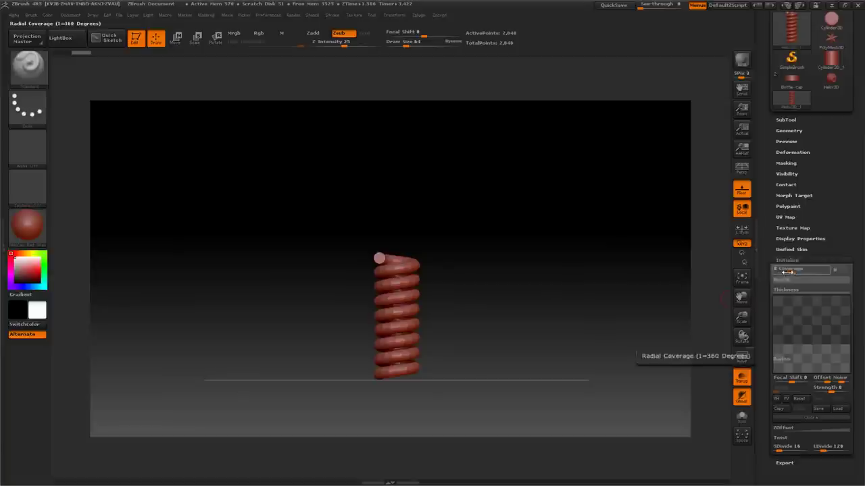
drag(788, 271, 779, 272)
mouse_move(608, 234)
mouse_down()
mouse_move(620, 259)
mouse_move(647, 272)
mouse_move(606, 248)
mouse_up()
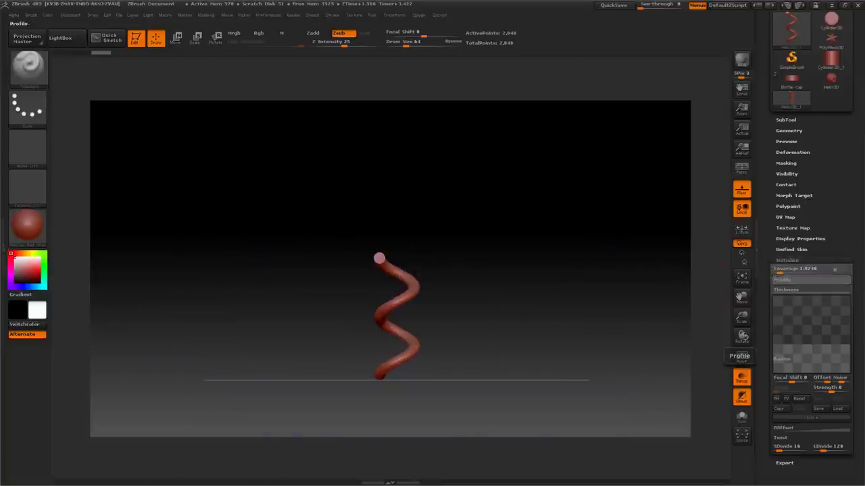
- Raise the helix's resolution by setting SDivide to 66 and LDivide to 272
scroll(764, 271, down, 3)
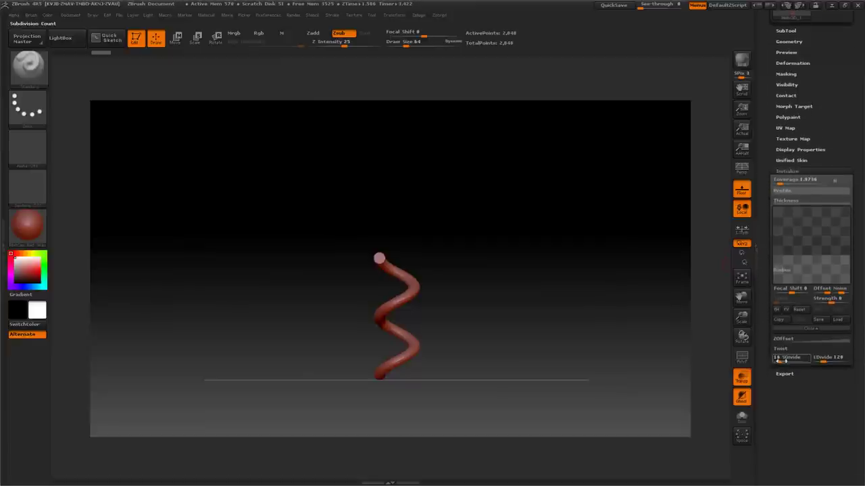
drag(779, 360, 832, 360)
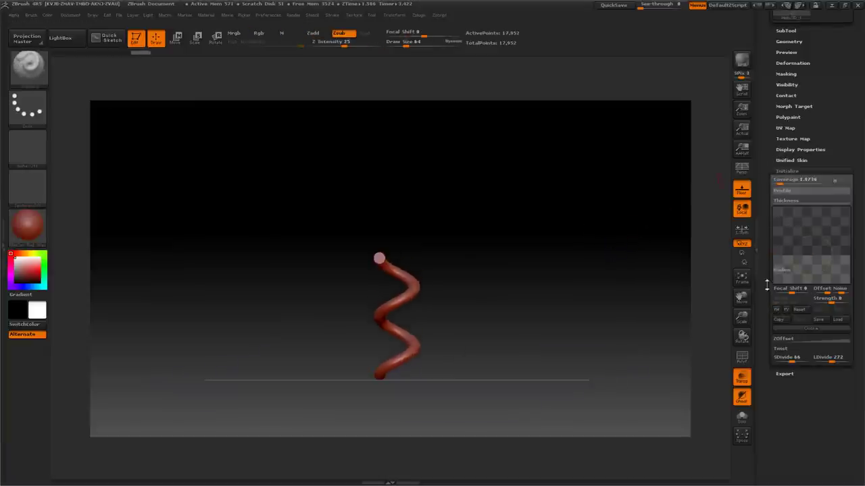
click(784, 171)
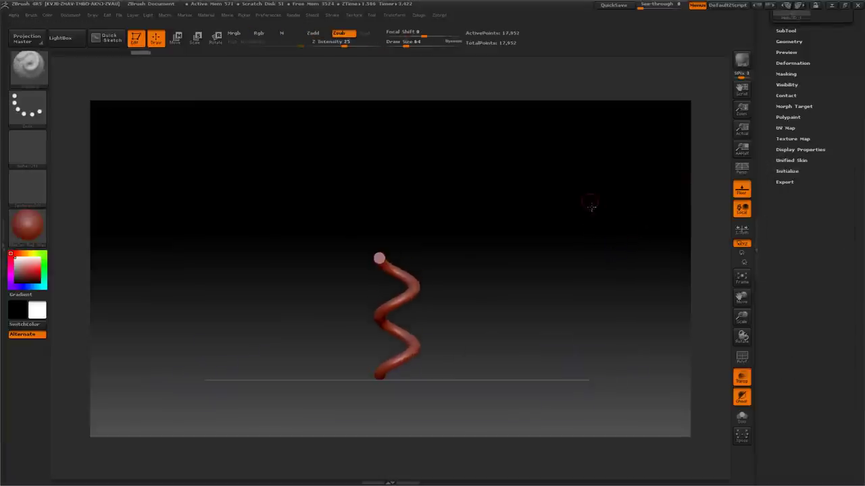
drag(591, 207, 595, 233)
- Convert the two-turn helix into a PolyMesh3D
drag(765, 116, 774, 195)
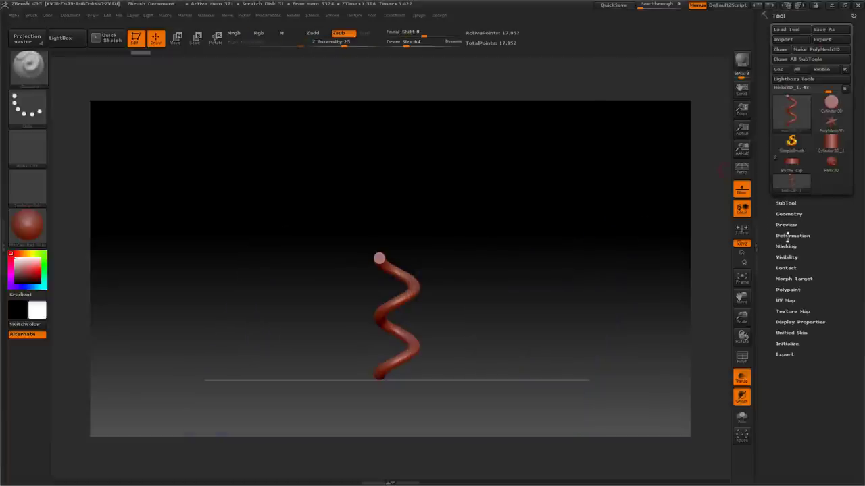
click(819, 49)
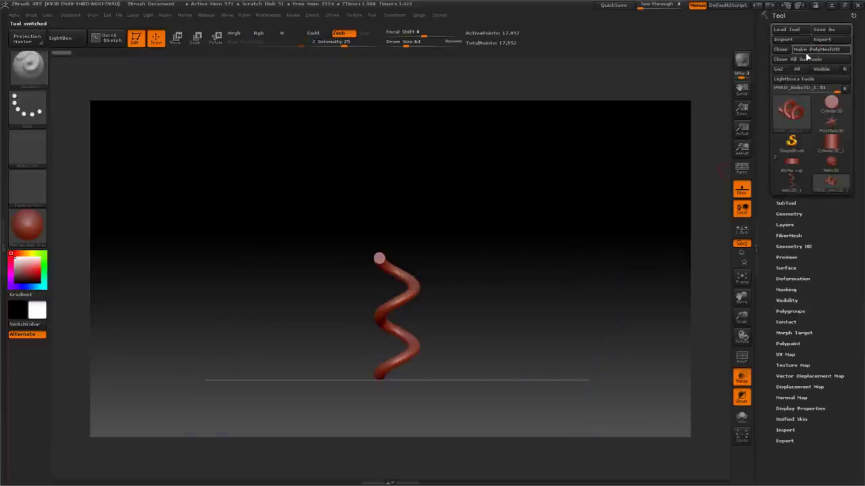
click(786, 279)
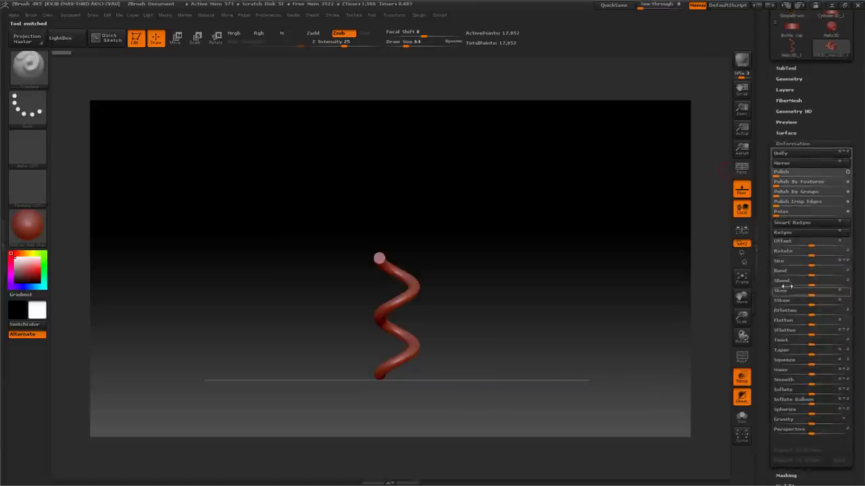
- Return to the Bottle cap tool, append PM3D_Helix3D_1 as a subtool and make it active
click(782, 69)
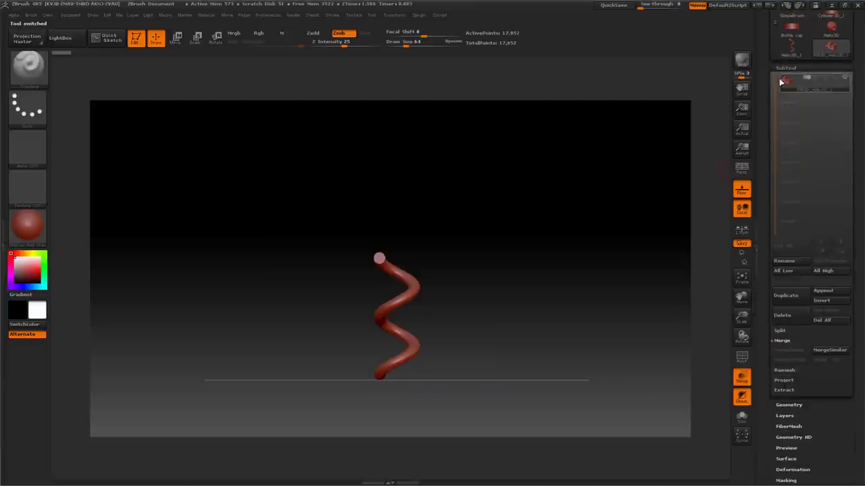
drag(766, 80, 767, 106)
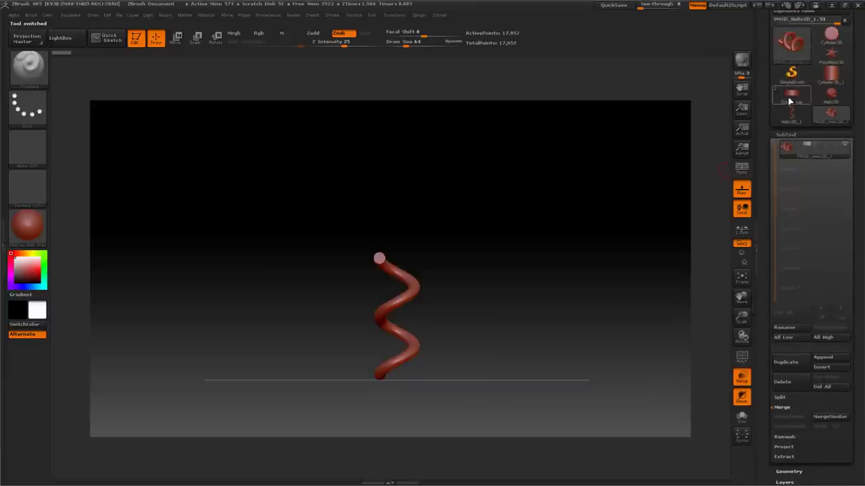
click(791, 93)
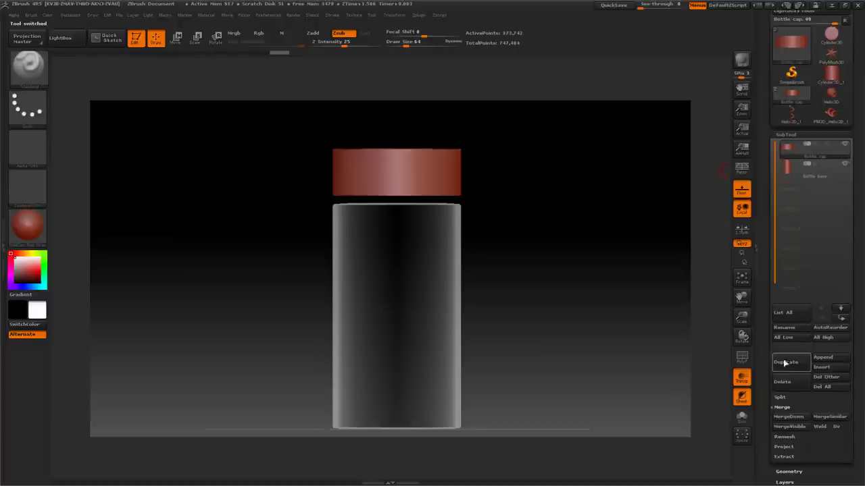
click(821, 356)
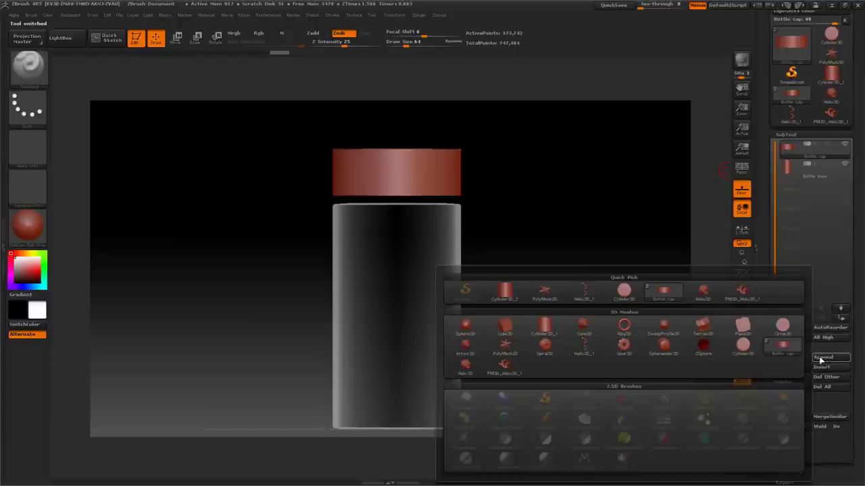
click(504, 369)
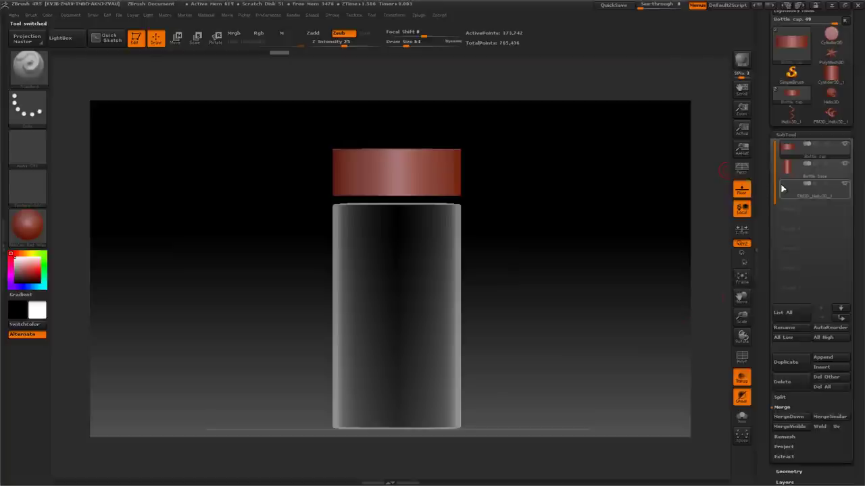
click(785, 195)
drag(631, 186, 612, 230)
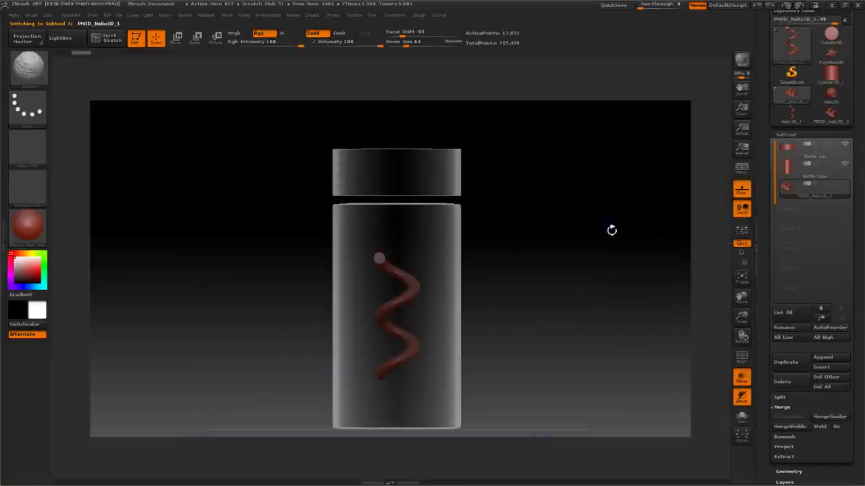
- Squash the helix along Z with the Size deformation and enlarge it on all axes with Size 77 until it encircles the bottle
drag(767, 270, 759, 216)
scroll(767, 281, down, 2)
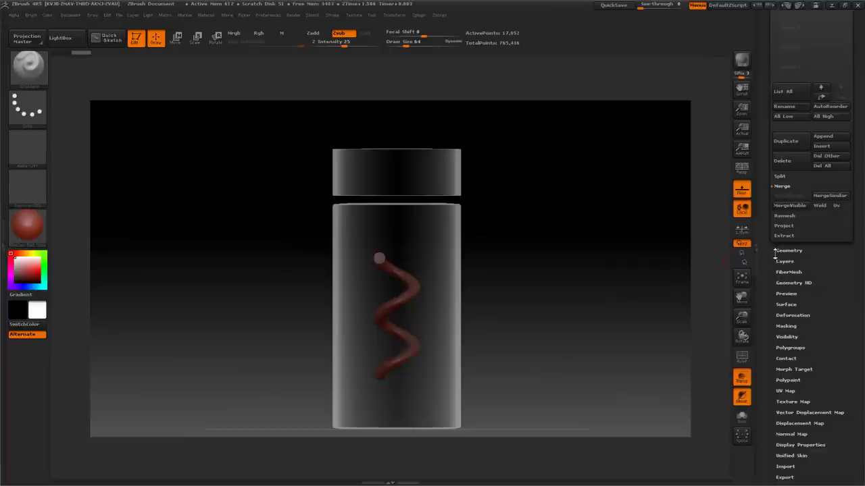
click(783, 315)
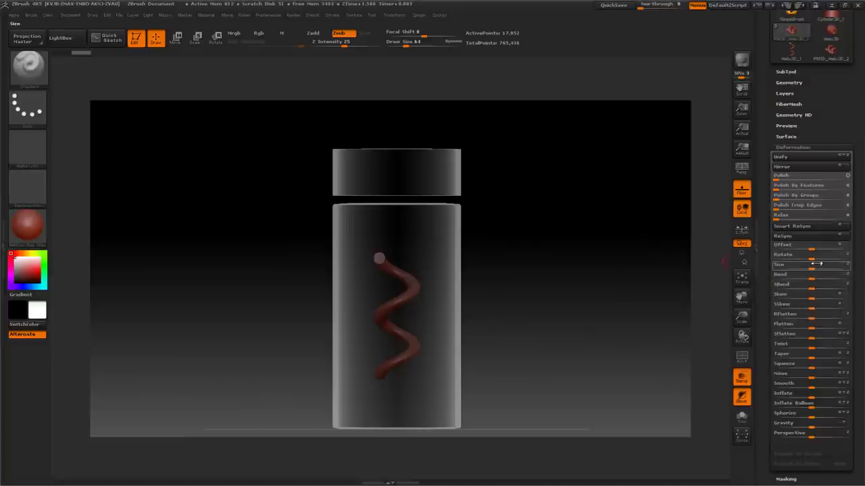
mouse_move(812, 266)
mouse_down()
mouse_move(778, 271)
mouse_move(798, 267)
mouse_move(787, 266)
mouse_up()
drag(680, 232, 660, 241)
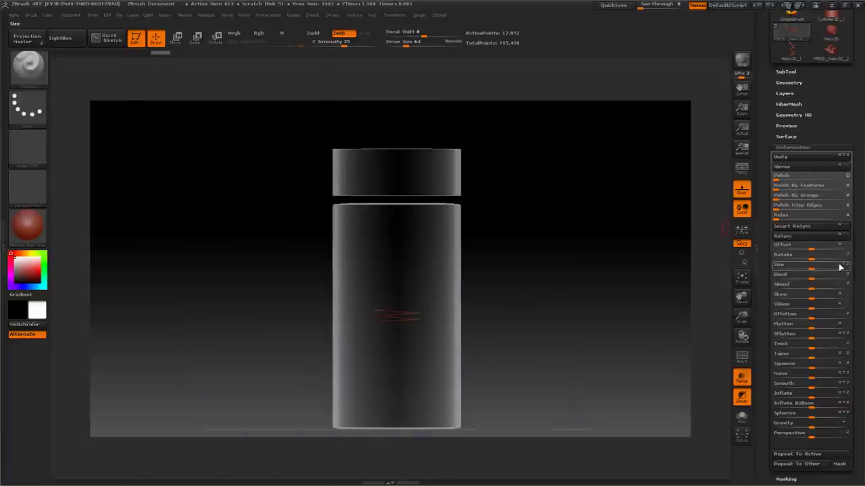
drag(816, 267, 840, 265)
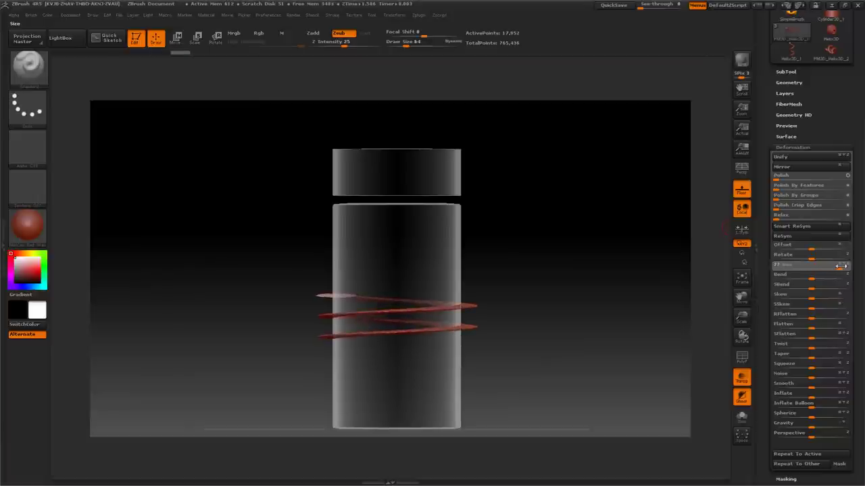
- Thicken the helix coils around the bottle with the Inflate deformation
mouse_move(679, 218)
mouse_down()
mouse_move(674, 271)
mouse_move(674, 251)
mouse_up()
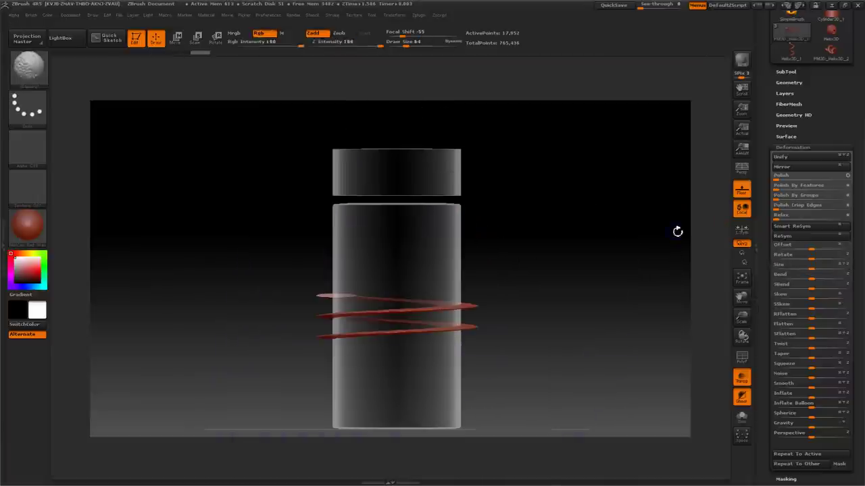
drag(762, 295, 764, 233)
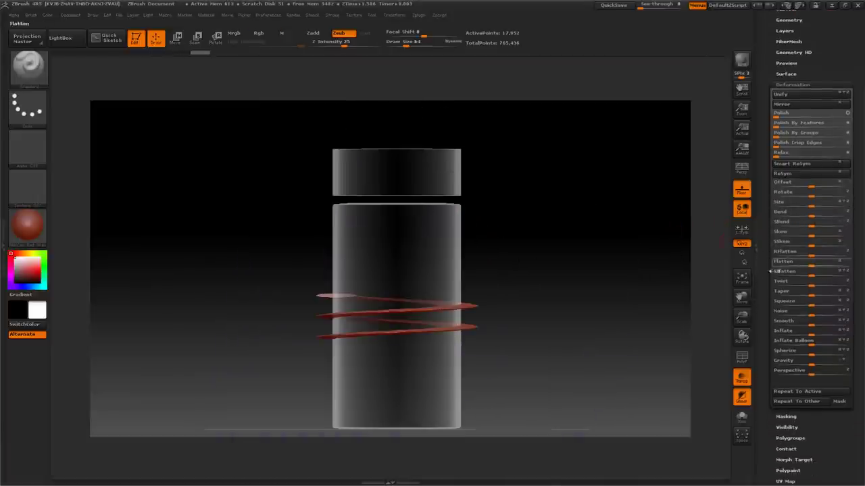
drag(812, 332, 831, 330)
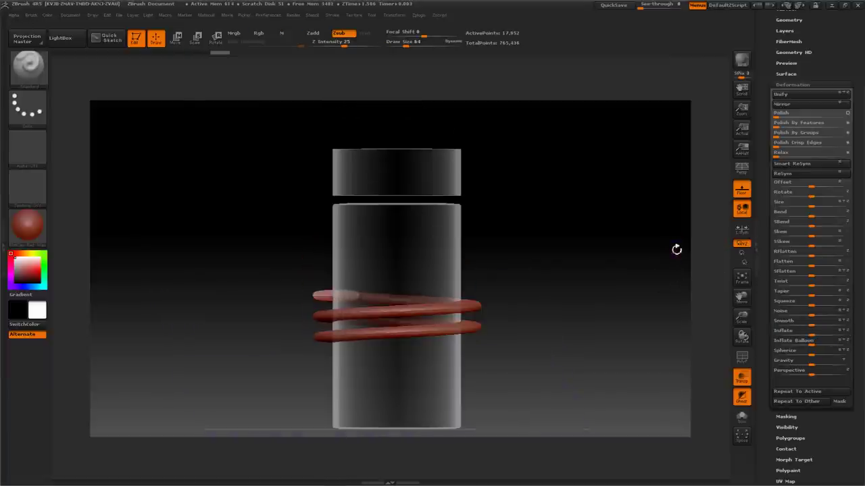
- Subdivide the helix twice and delete its lower subdivision levels
drag(769, 78, 766, 111)
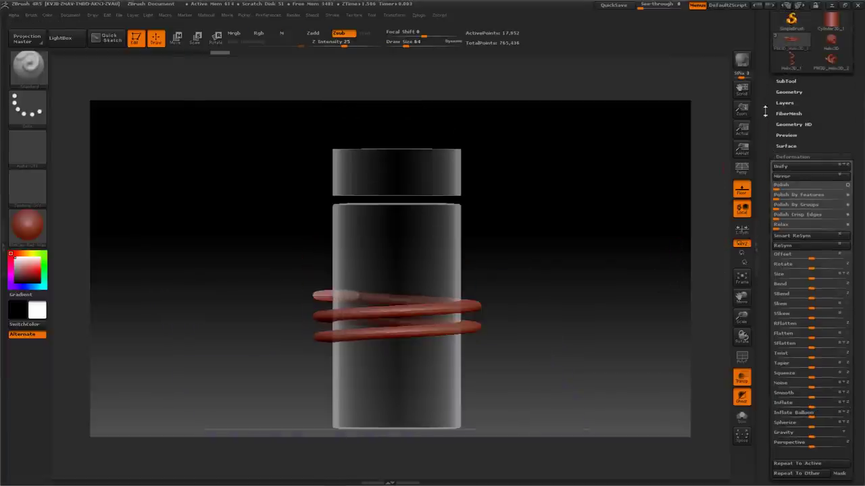
click(784, 80)
drag(768, 258, 766, 179)
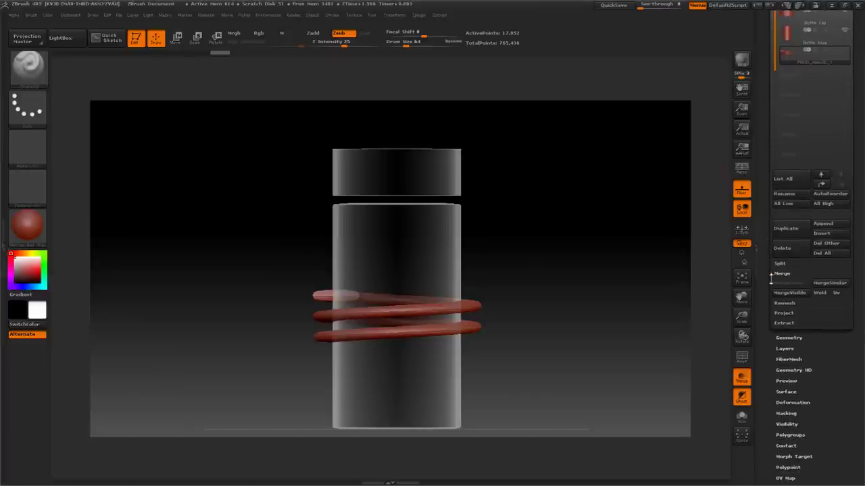
drag(768, 260, 764, 300)
drag(619, 271, 622, 256)
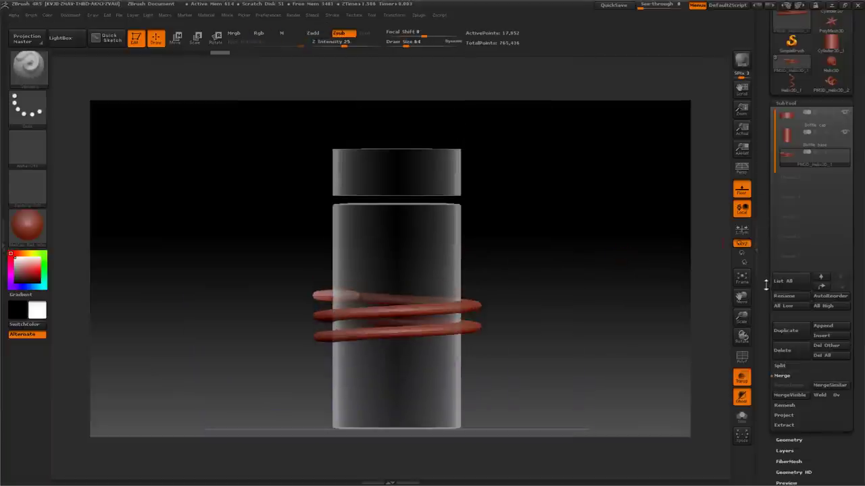
drag(767, 282, 767, 213)
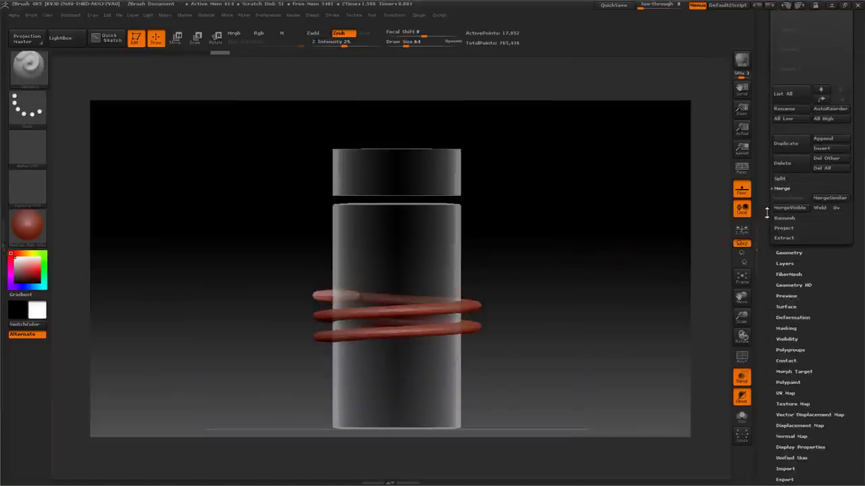
click(782, 252)
drag(768, 250, 767, 295)
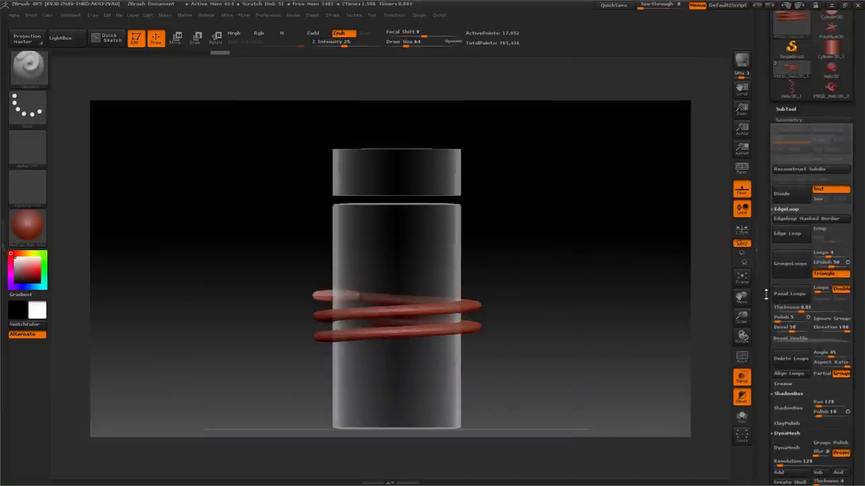
click(784, 195)
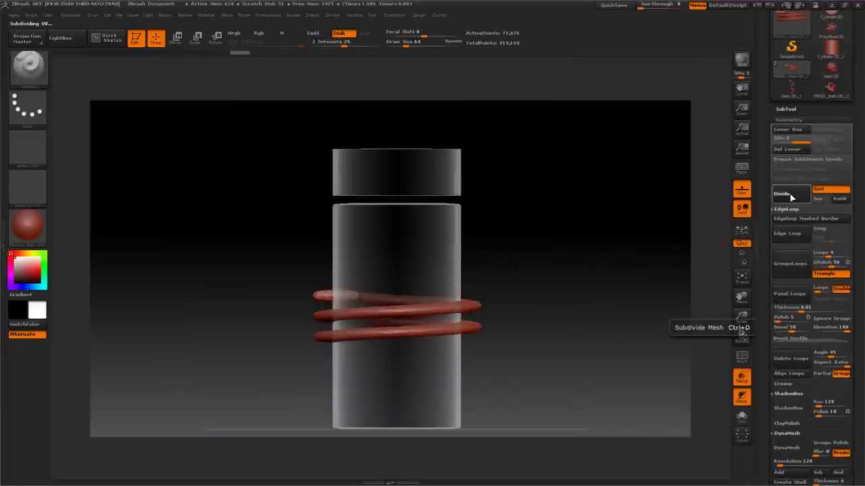
click(791, 195)
click(788, 148)
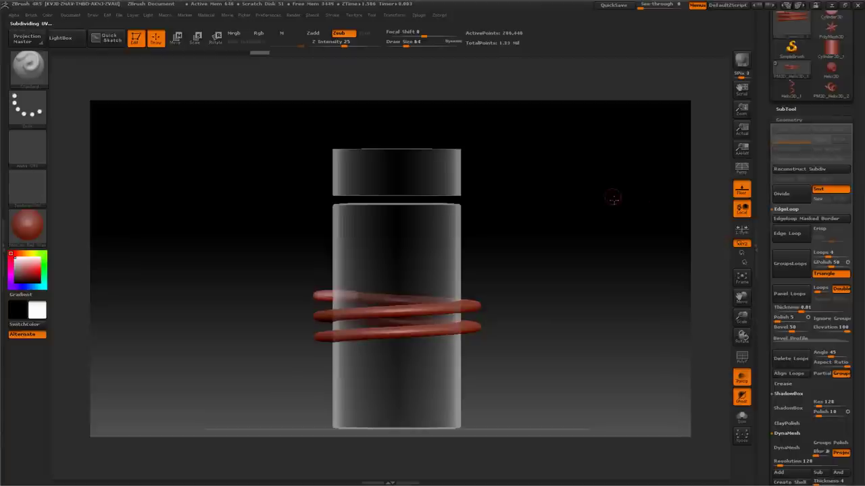
drag(612, 199, 610, 260)
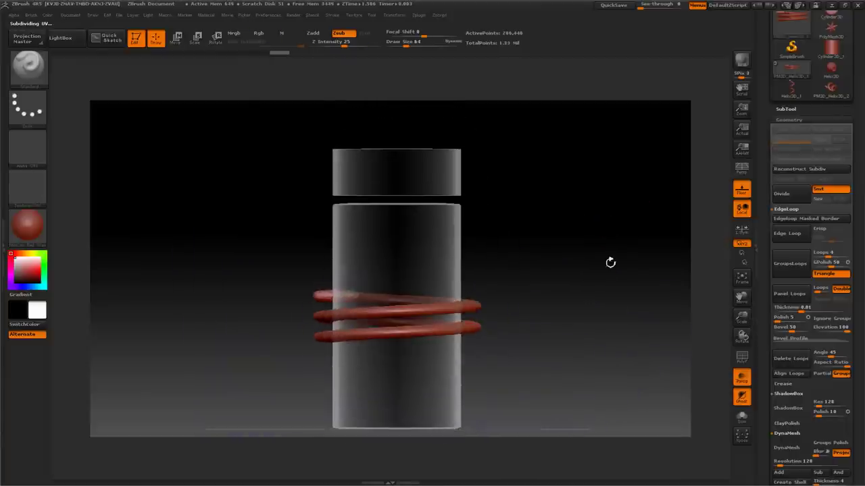
- DynaMesh the helix at resolution 256 and turn on the polyframe display to inspect its topology
click(786, 119)
drag(641, 222, 656, 207)
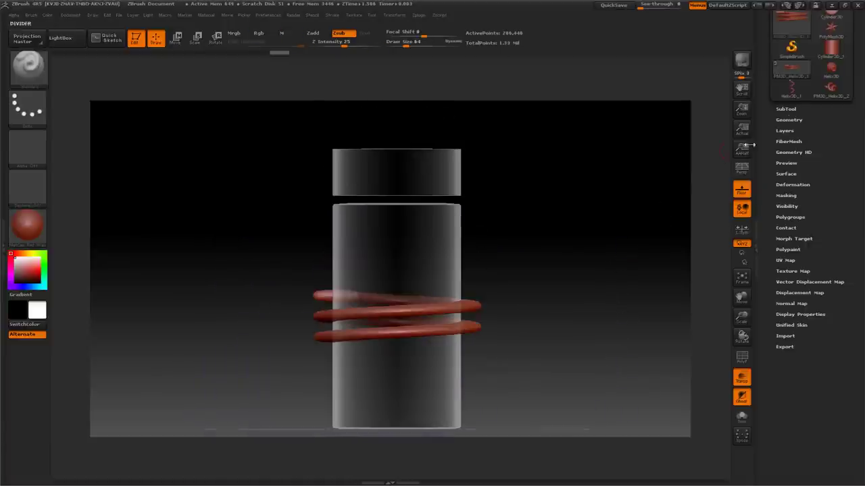
mouse_move(626, 268)
mouse_down()
mouse_move(634, 321)
mouse_move(625, 275)
mouse_up()
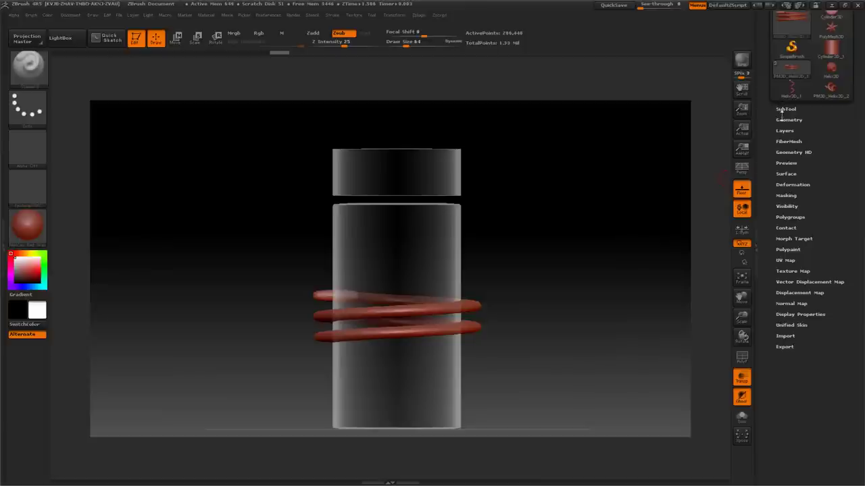
click(783, 184)
click(783, 114)
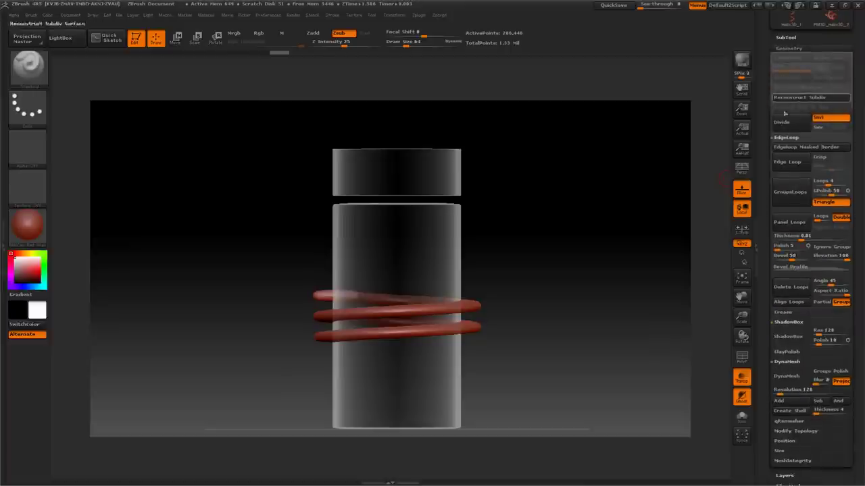
click(784, 375)
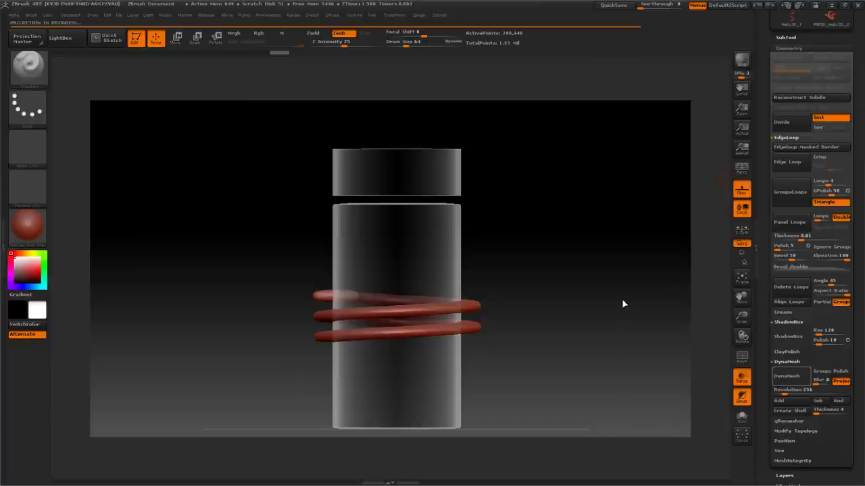
click(741, 358)
drag(645, 292, 627, 291)
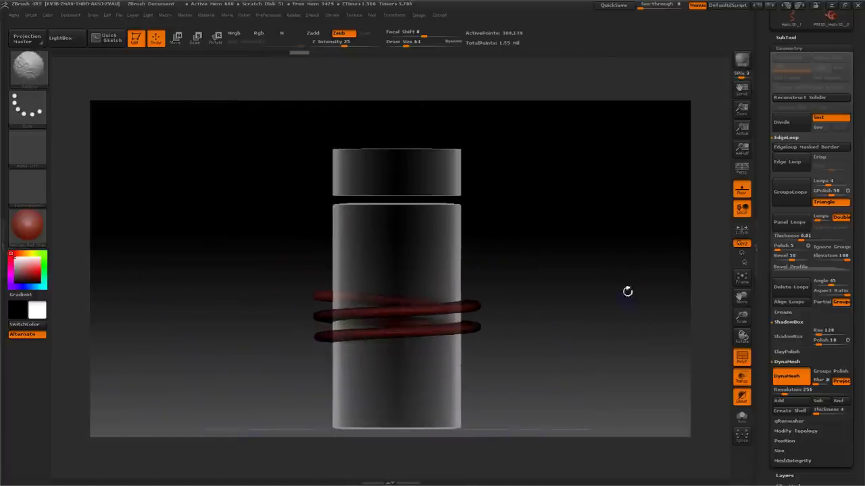
- Rename the helix subtool as Threader bottle
click(780, 49)
click(785, 38)
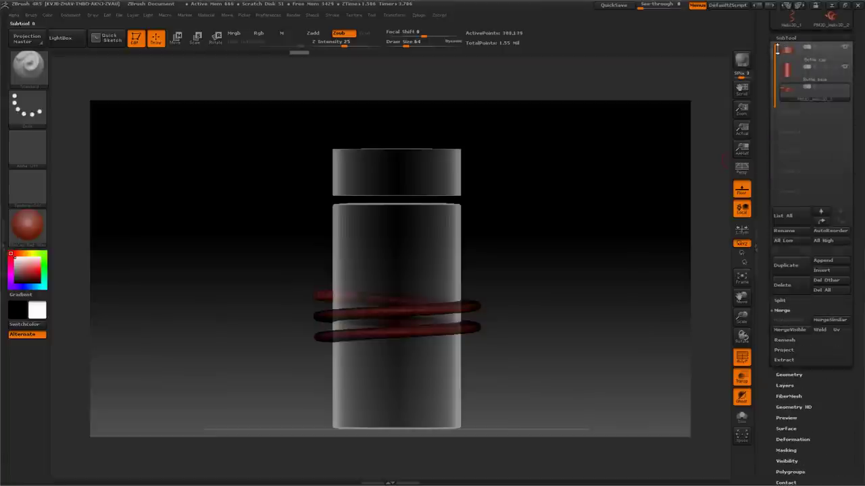
mouse_move(610, 224)
mouse_down()
mouse_move(600, 252)
mouse_move(602, 212)
mouse_up()
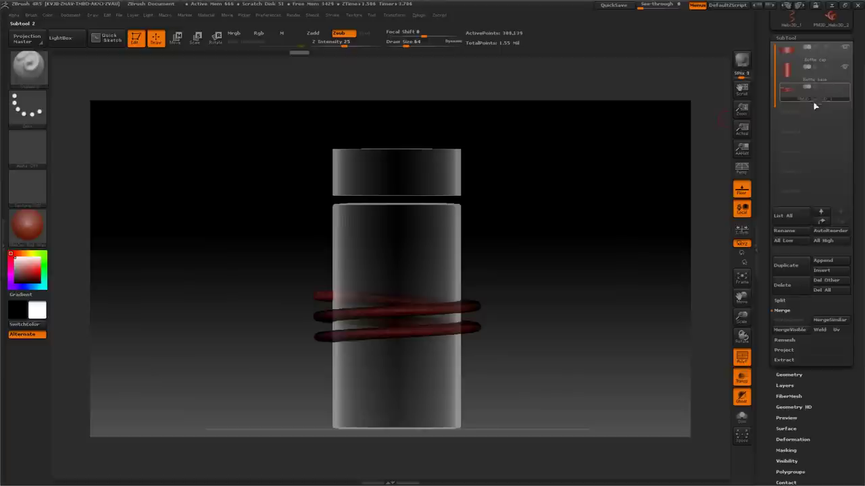
click(784, 231)
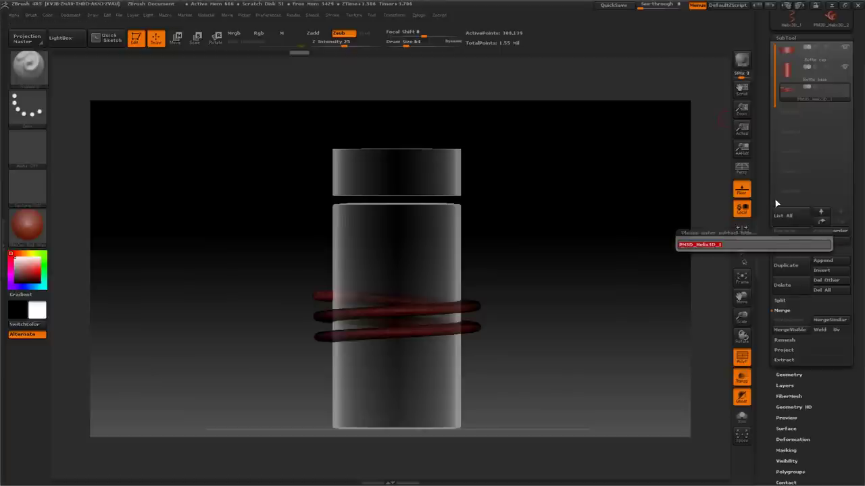
text(threader bottle)
key(Return)
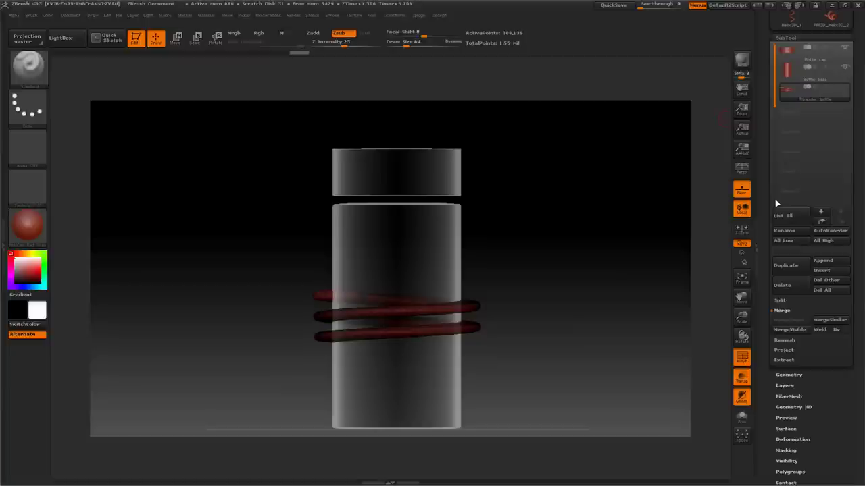
- Duplicate the Threader bottle subtool and rename the copy as Threader cap
click(786, 265)
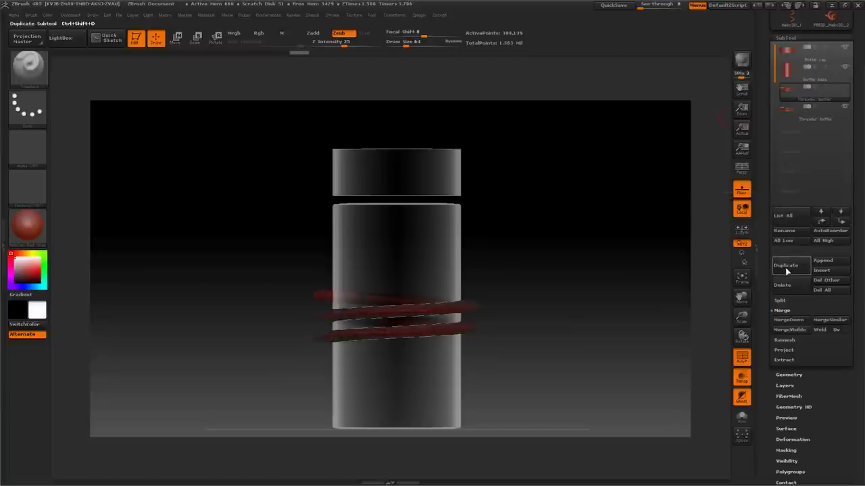
mouse_move(796, 102)
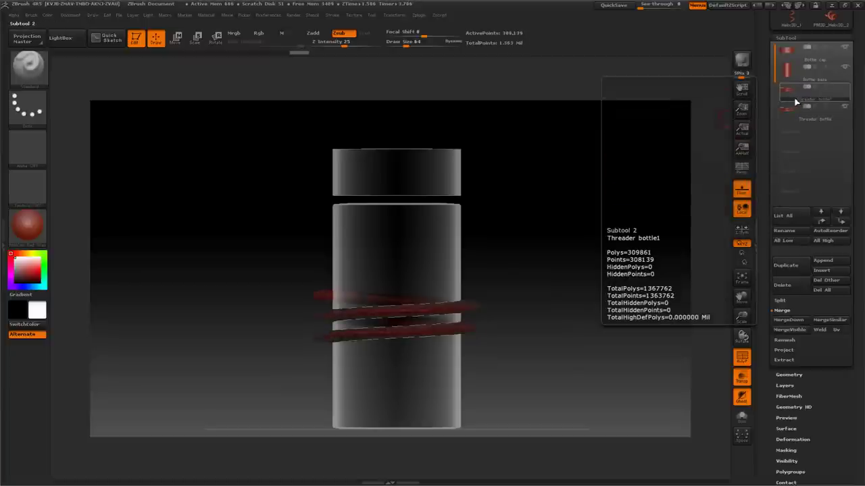
click(783, 231)
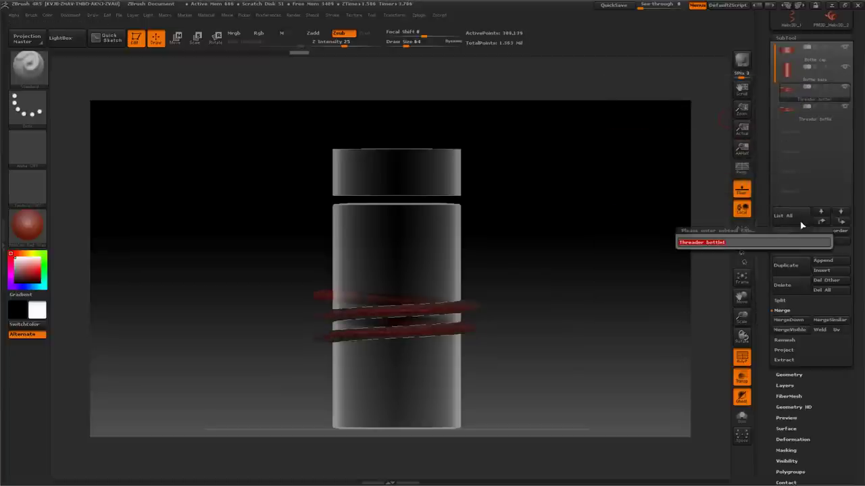
text(threader cap)
key(Return)
key(space)
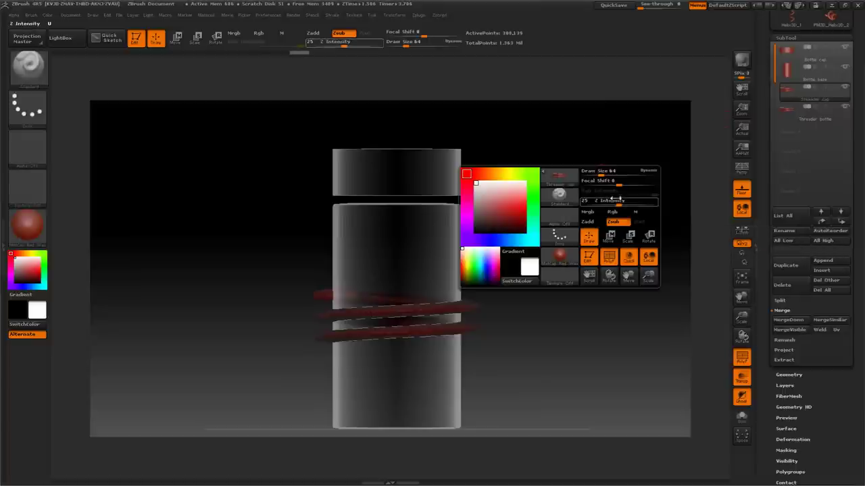
mouse_move(617, 178)
mouse_down()
mouse_move(607, 238)
mouse_move(610, 193)
mouse_move(620, 212)
mouse_up()
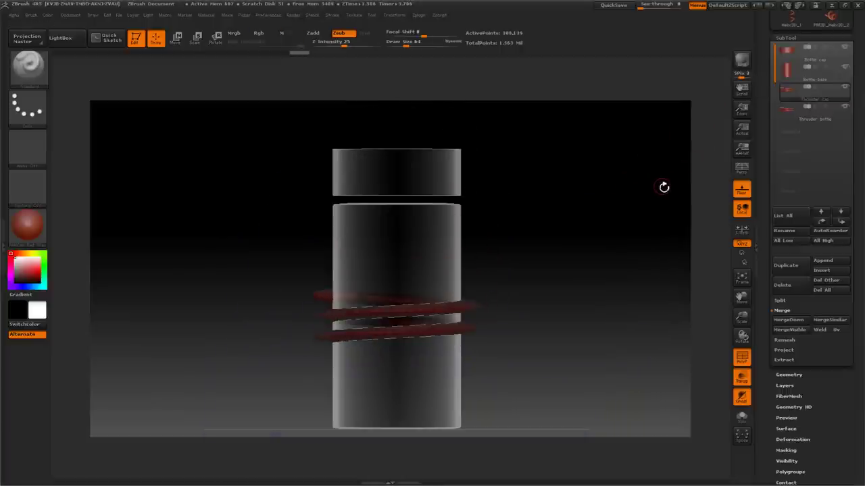
- Make Bottle base the active subtool, hide both threaders and the bottle cap, and turn off the polyframe display
click(788, 74)
mouse_move(611, 192)
mouse_down()
mouse_move(610, 223)
mouse_move(613, 193)
mouse_up()
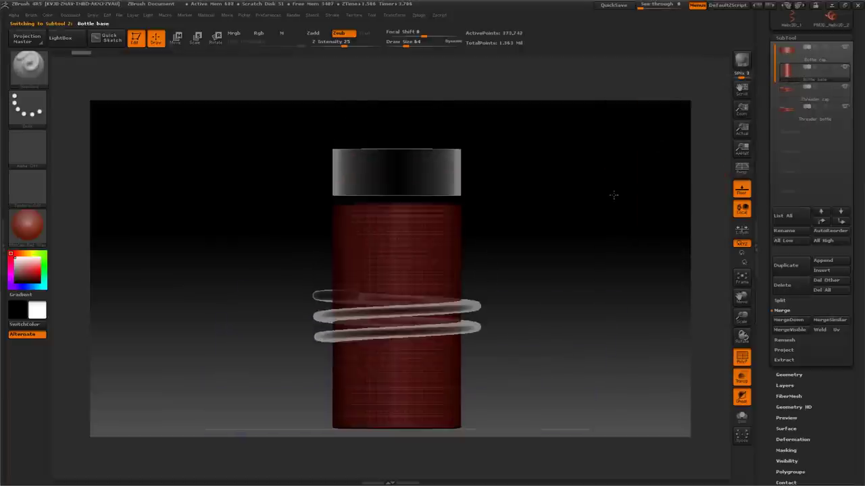
click(845, 108)
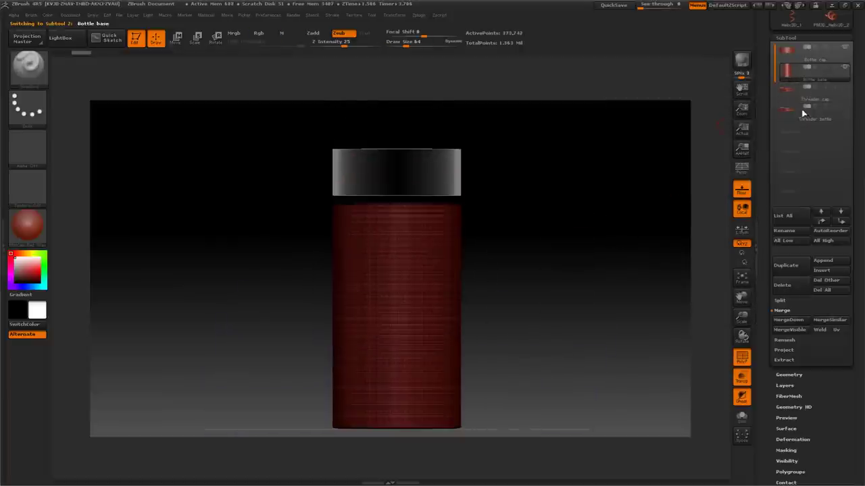
click(844, 48)
click(845, 47)
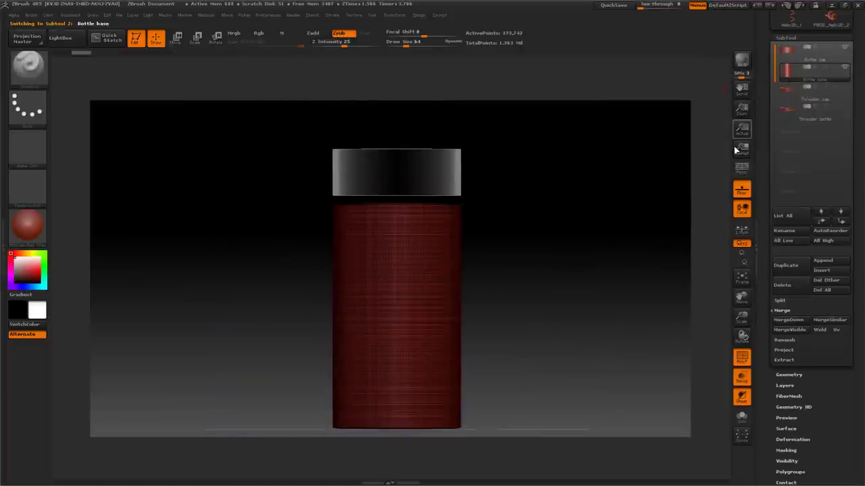
click(846, 48)
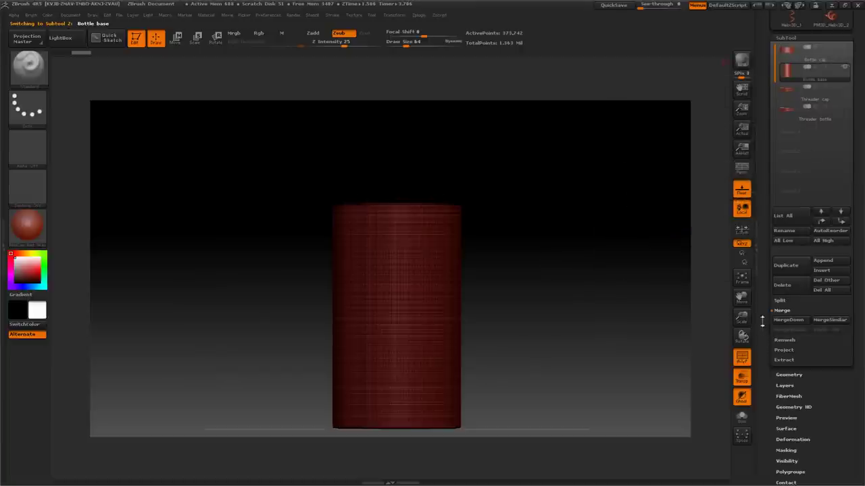
click(742, 358)
mouse_move(637, 241)
mouse_down()
mouse_move(630, 272)
mouse_move(685, 175)
mouse_up()
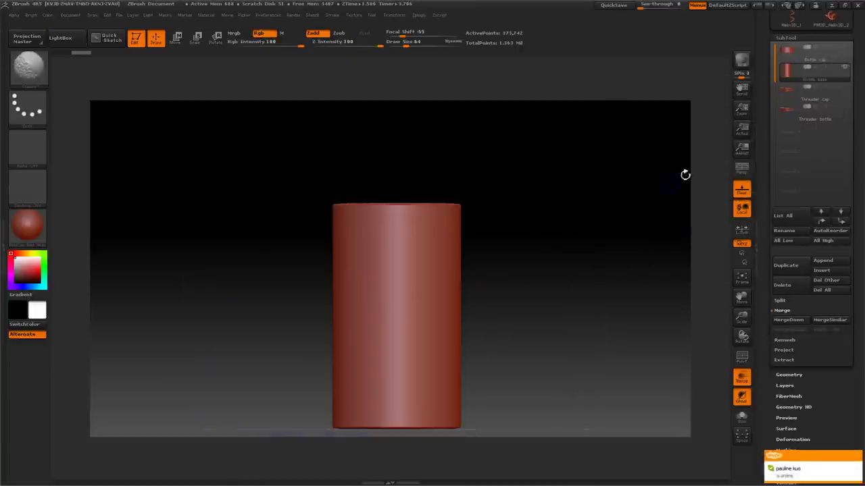
- Duplicate the Bottle base subtool
mouse_move(795, 75)
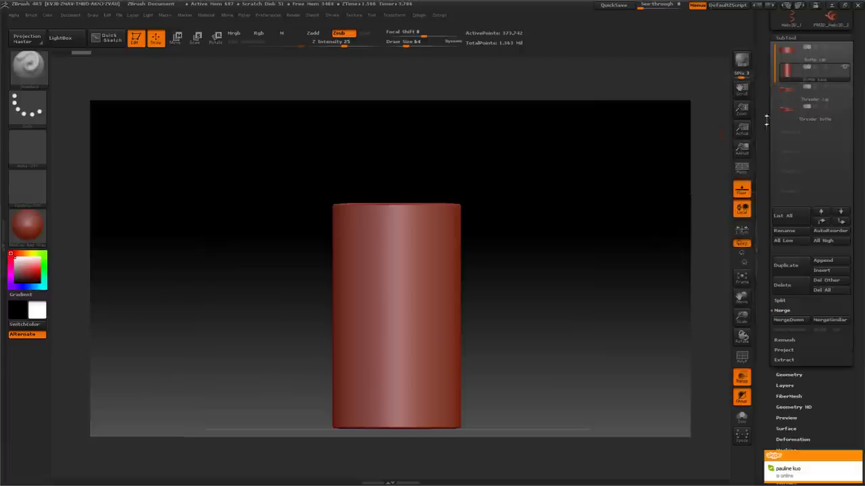
click(788, 266)
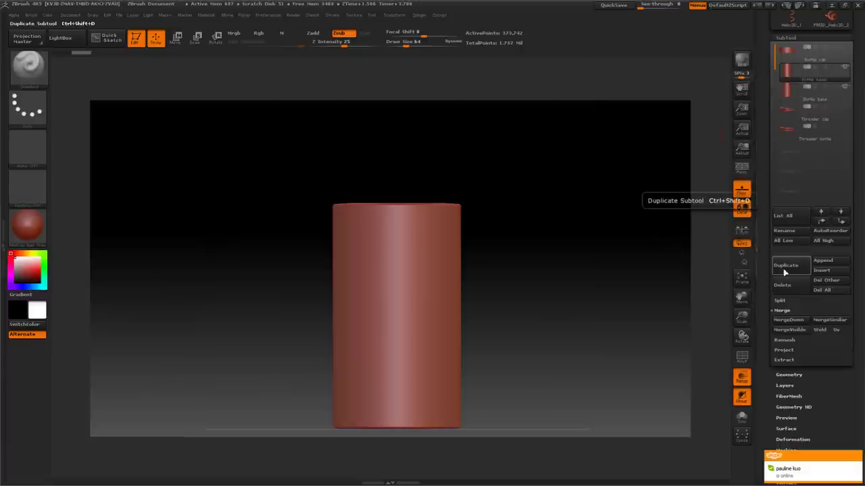
drag(621, 201, 654, 226)
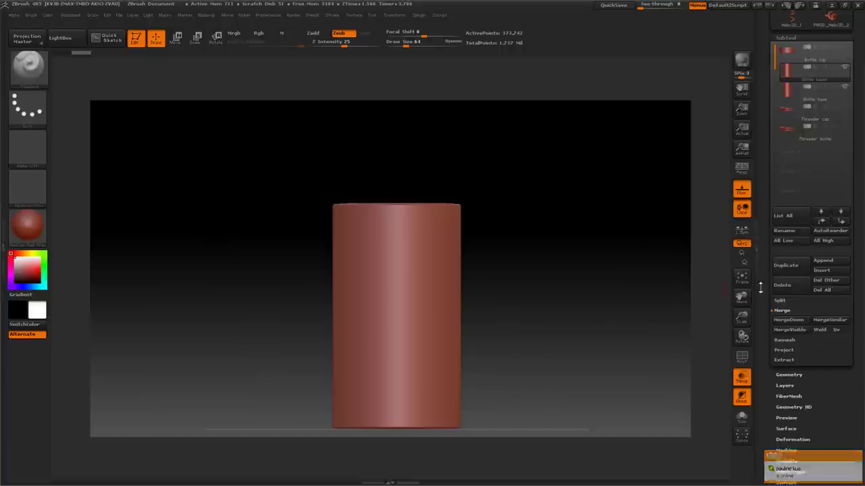
- Shrink the duplicated Bottle base across its X and Y width with the Size deformation and reduce it slightly along Z
drag(762, 289, 764, 201)
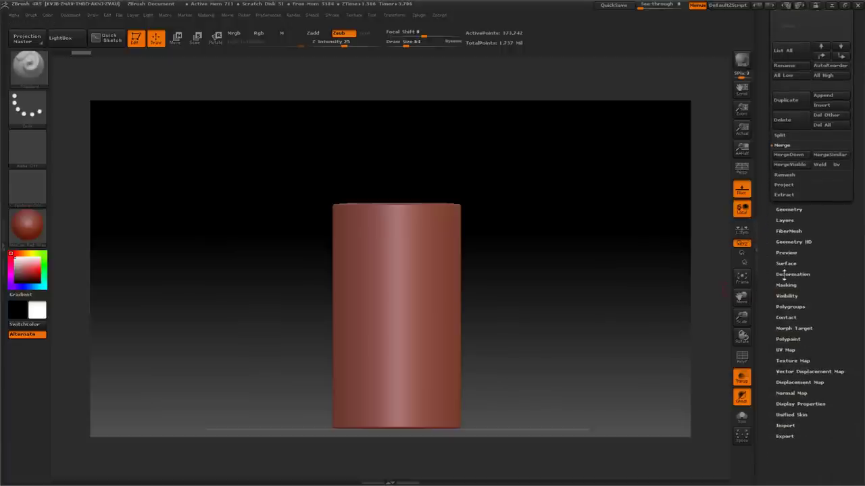
click(789, 274)
drag(767, 242, 767, 310)
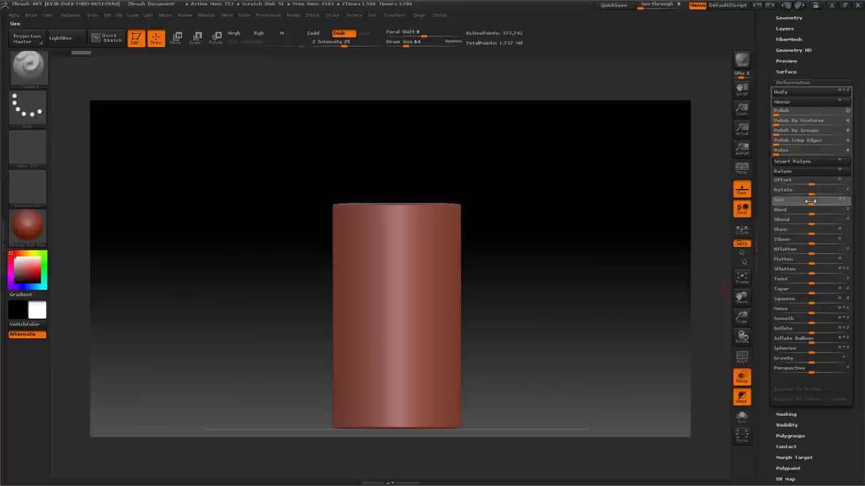
drag(810, 201, 798, 202)
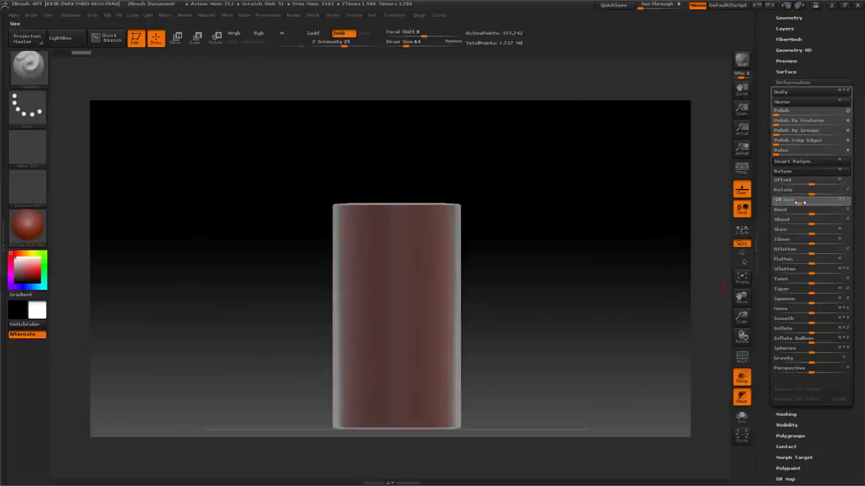
drag(802, 202, 802, 202)
drag(671, 186, 628, 193)
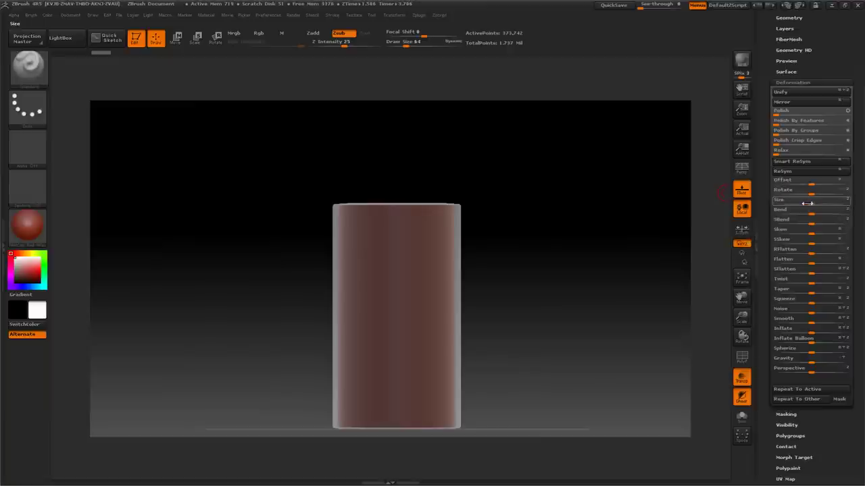
drag(807, 203, 804, 203)
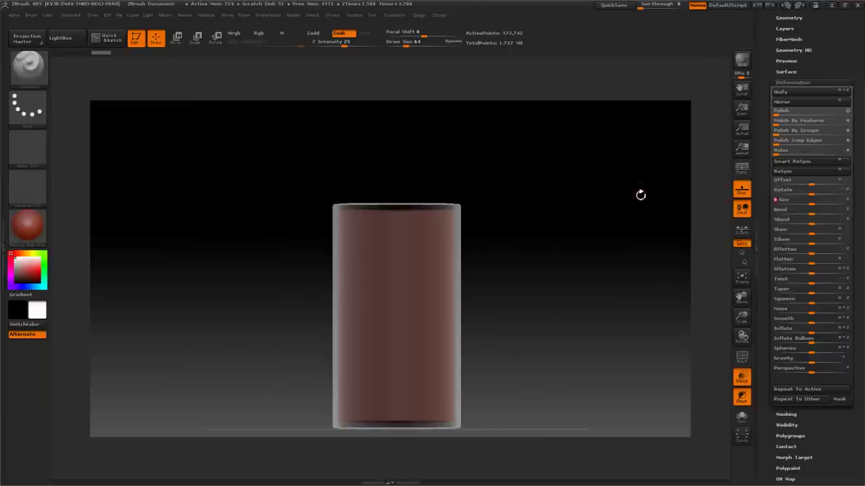
drag(640, 196, 639, 196)
- Move the narrowed base copy straight up so it protrudes above the original bottle's rim and leaves a solid floor
click(176, 37)
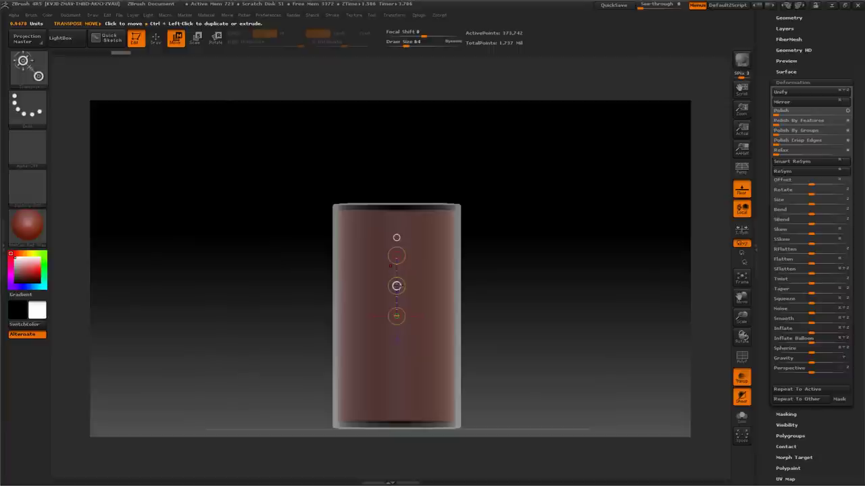
drag(397, 286, 392, 257)
drag(541, 203, 522, 214)
key(q)
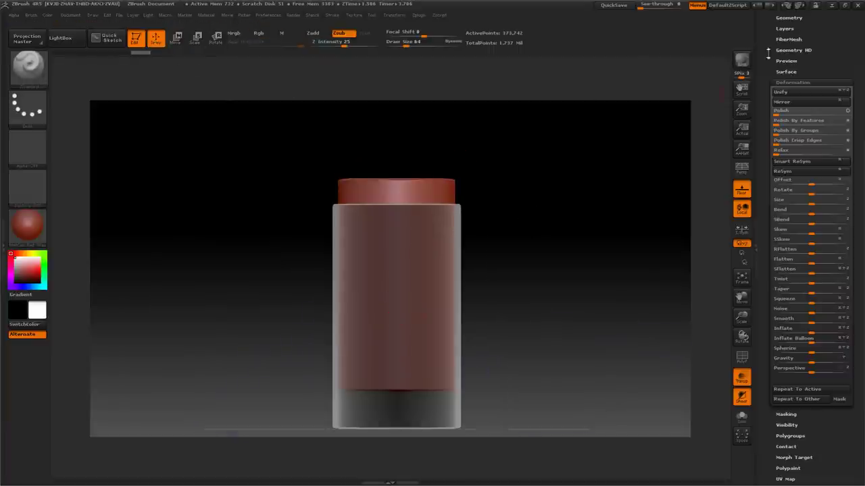
- Rename the duplicated base subtool as Bottle cutter and change its Boolean operator
drag(767, 54, 767, 81)
click(784, 63)
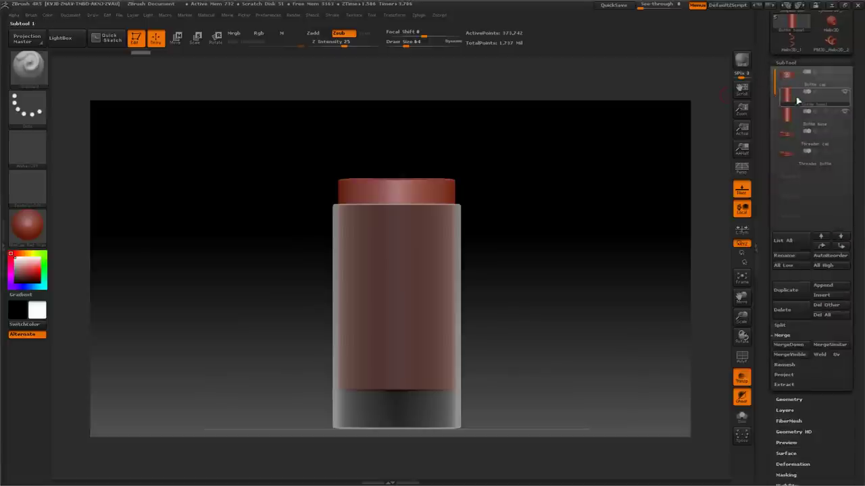
mouse_move(799, 107)
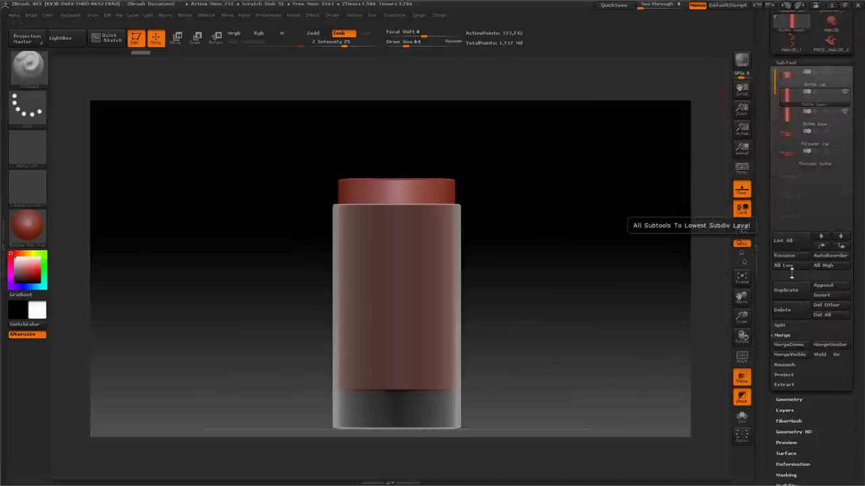
click(799, 120)
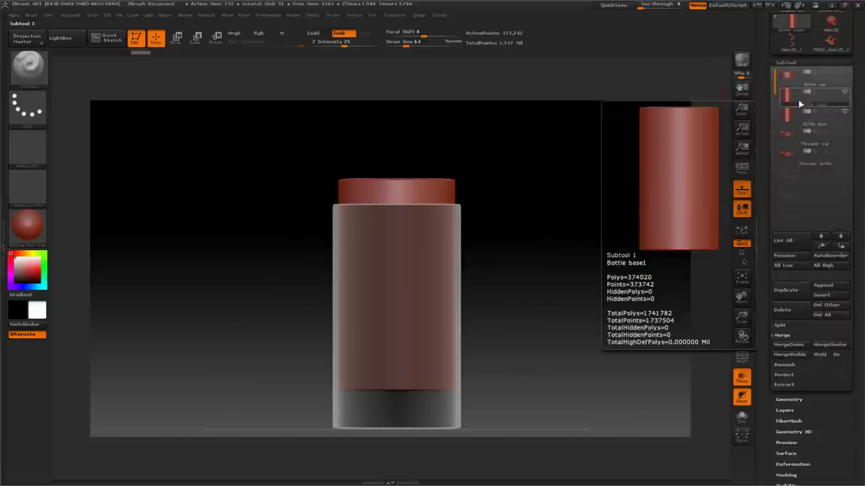
click(784, 255)
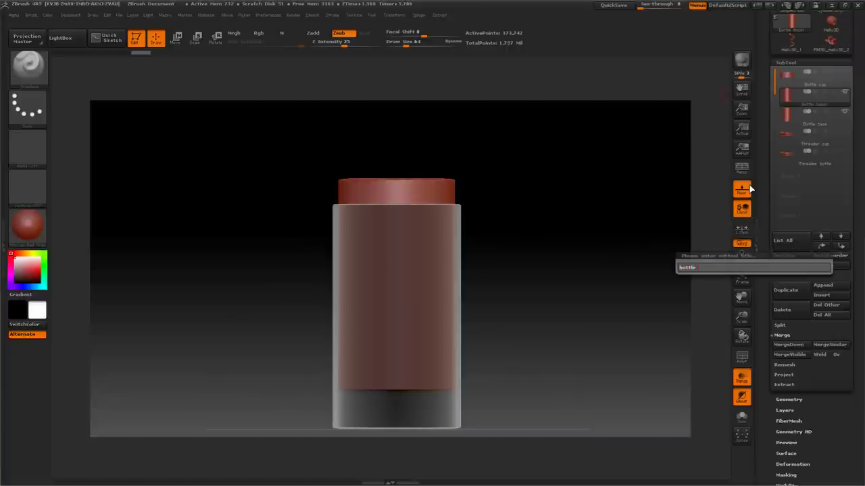
key(Return)
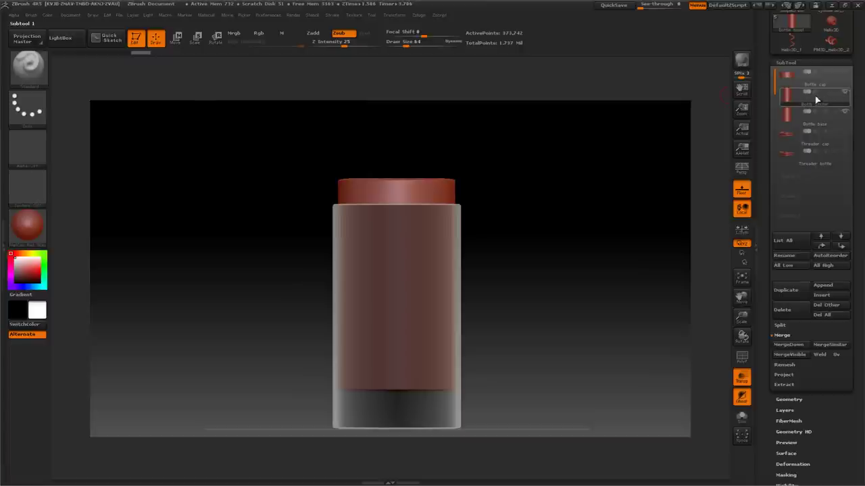
mouse_move(832, 97)
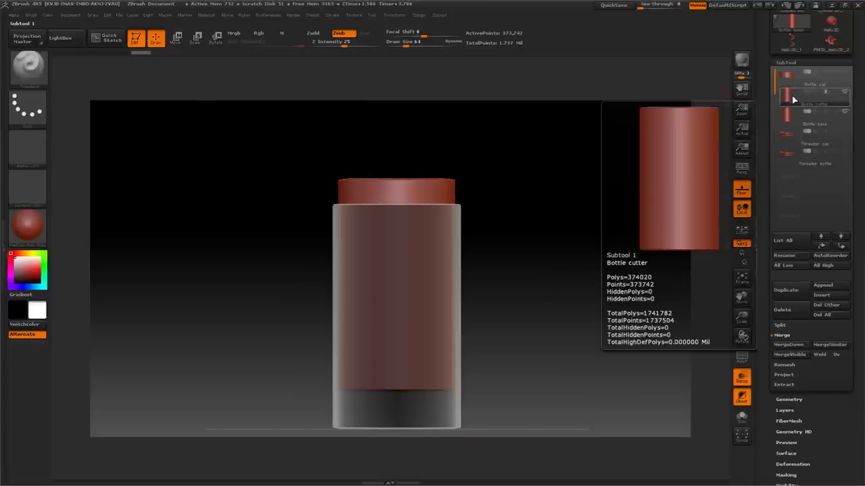
- Make Bottle cap the active subtool and hide all the other subtools
shift+click(846, 95)
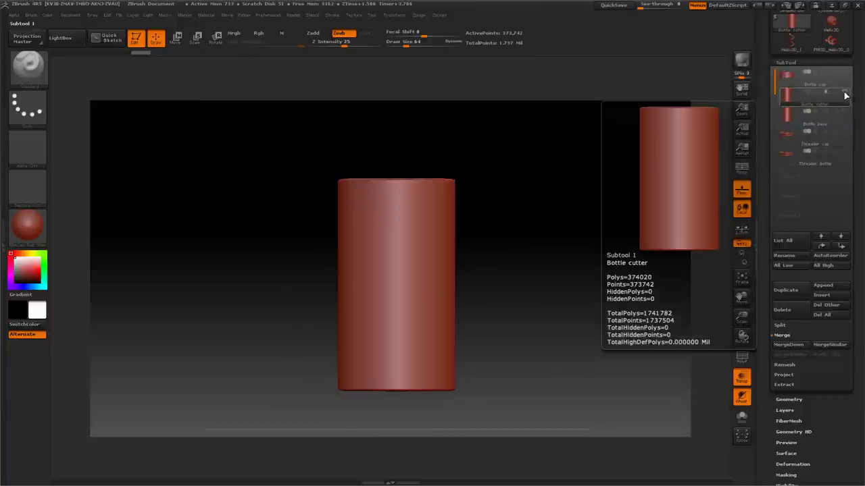
shift+click(846, 95)
shift+click(846, 97)
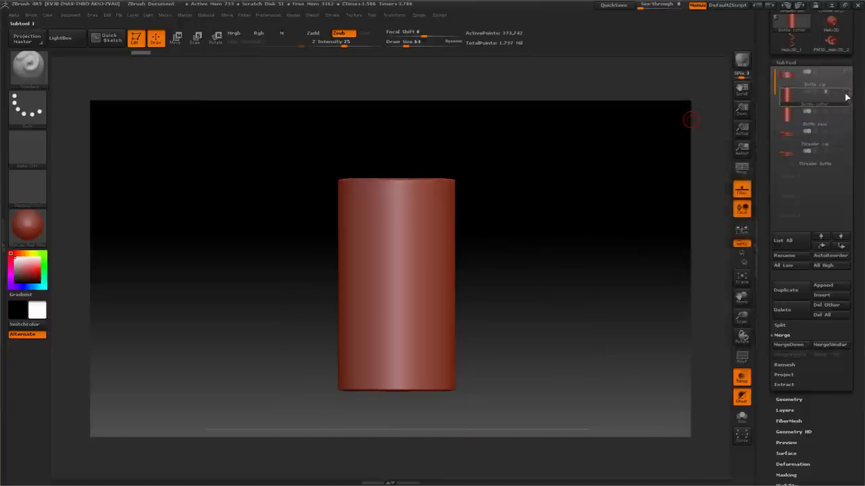
shift+click(847, 97)
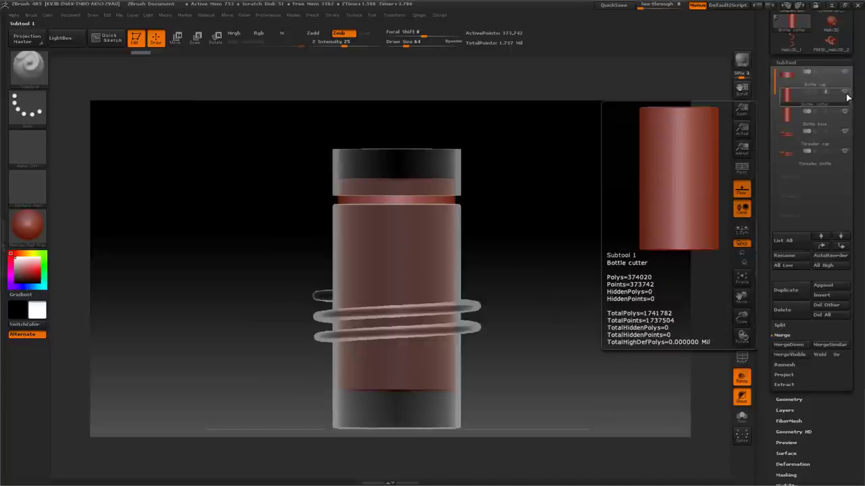
shift+click(845, 95)
click(847, 112)
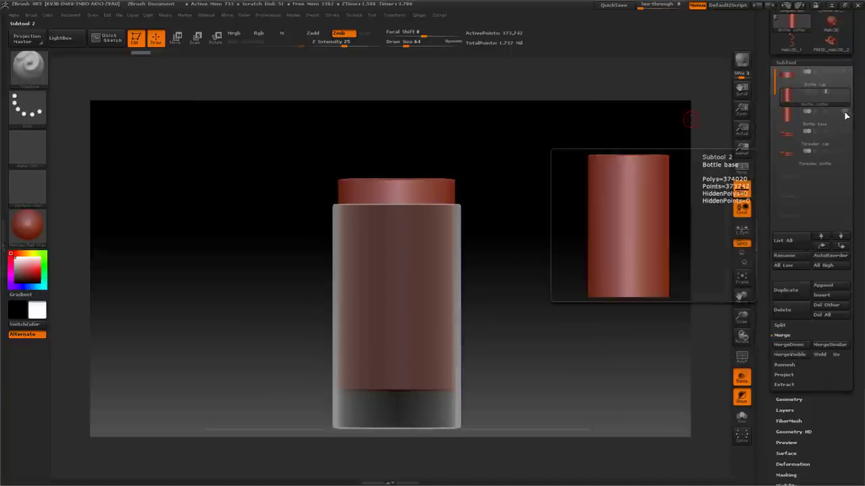
shift+click(846, 96)
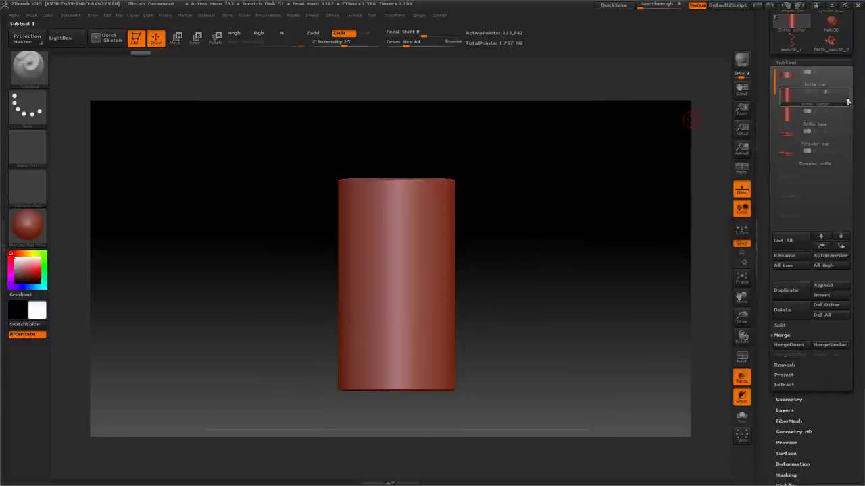
click(847, 75)
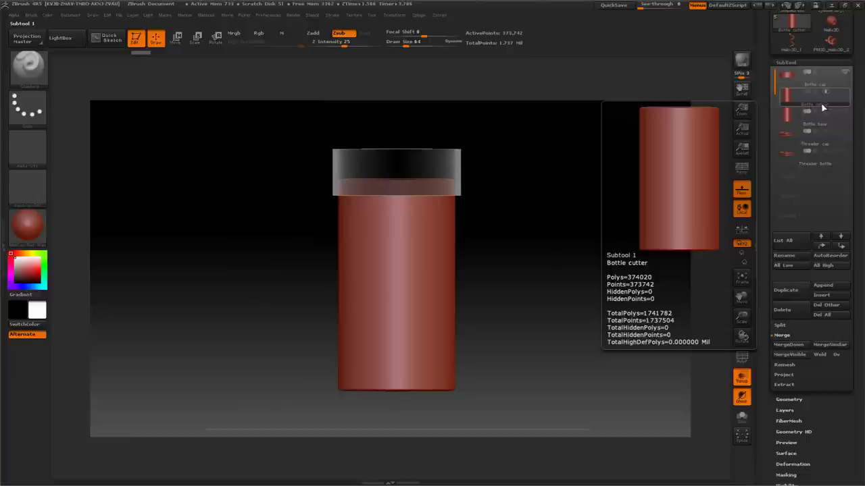
click(838, 74)
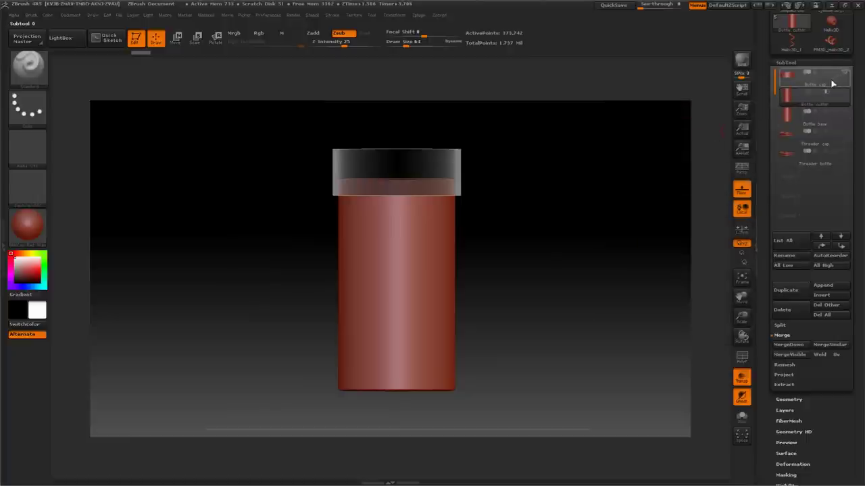
click(832, 84)
mouse_move(633, 166)
mouse_down()
mouse_move(630, 190)
mouse_move(648, 163)
mouse_up()
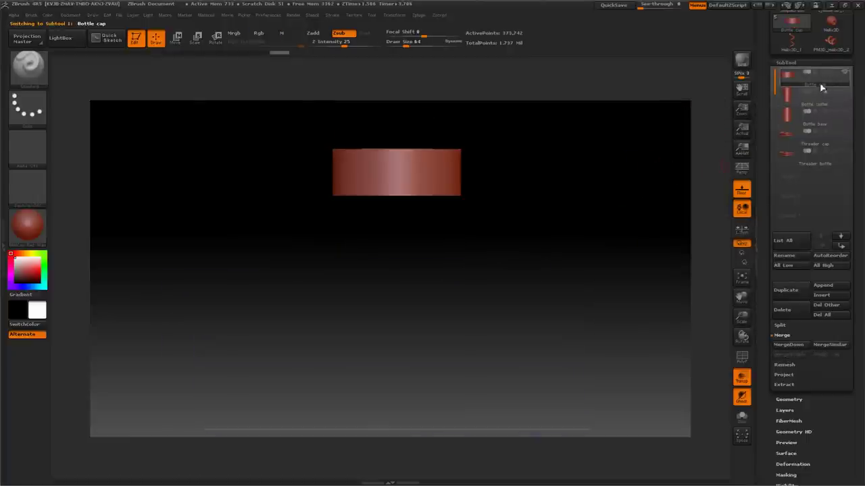
- Duplicate the Bottle cap subtool and shrink the copy across X and Y with the Size deformation
click(785, 290)
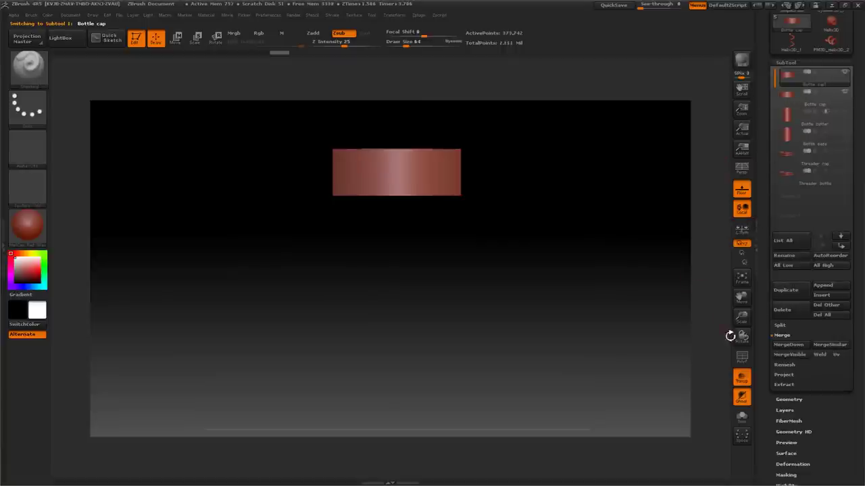
drag(762, 238, 766, 121)
click(786, 326)
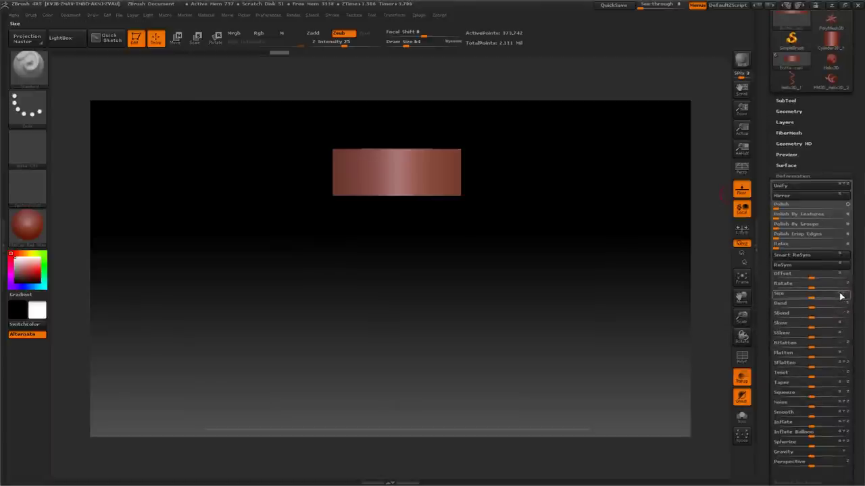
drag(808, 295, 803, 294)
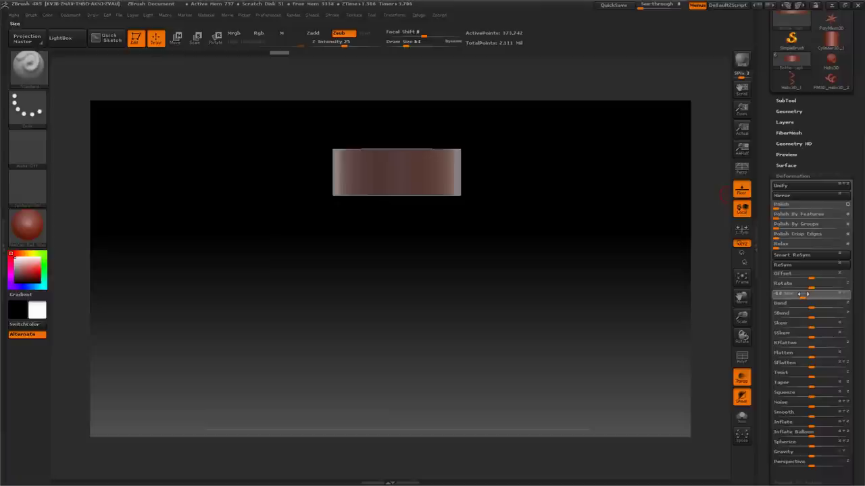
drag(802, 292, 801, 293)
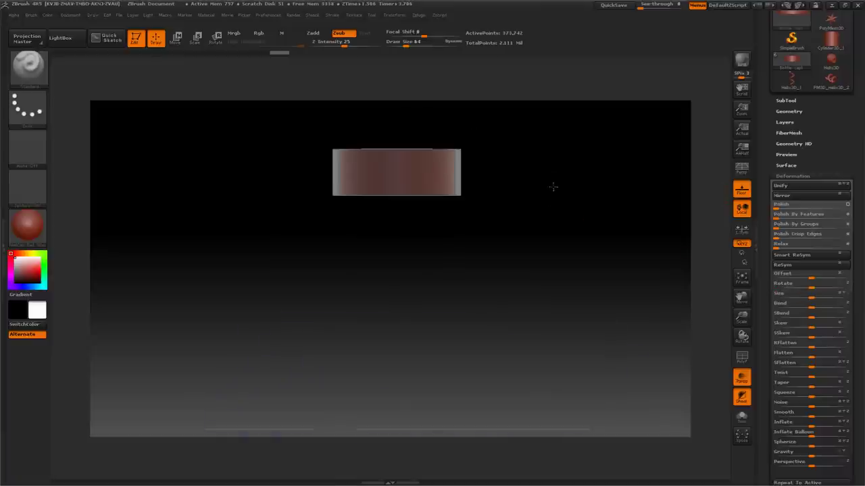
alt+drag(577, 220, 595, 288)
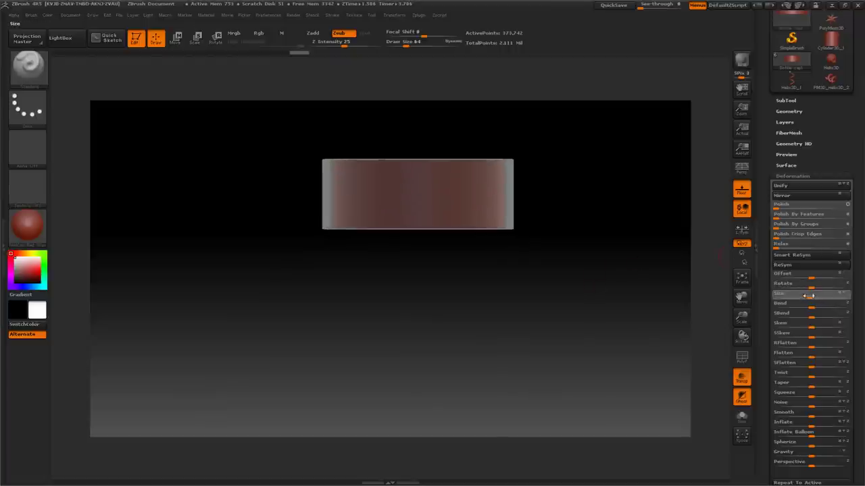
drag(804, 295, 816, 294)
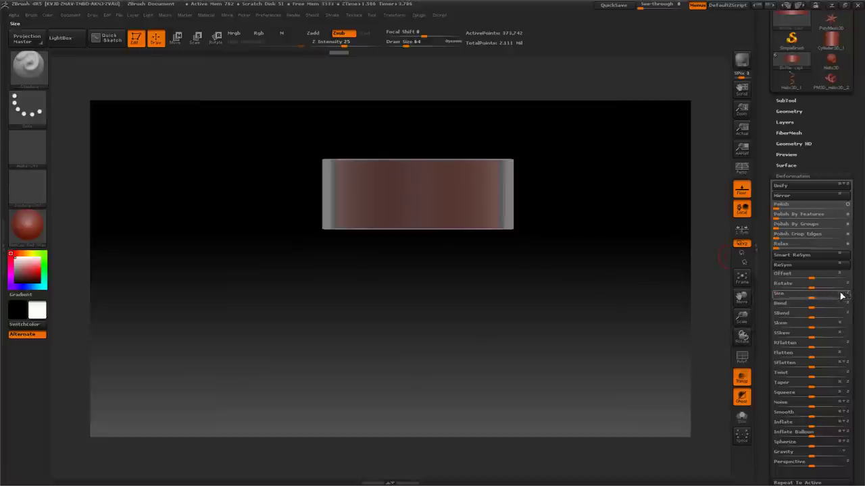
- Enlarge the cap copy along Z only and move it straight down so it protrudes below the original cap
click(819, 296)
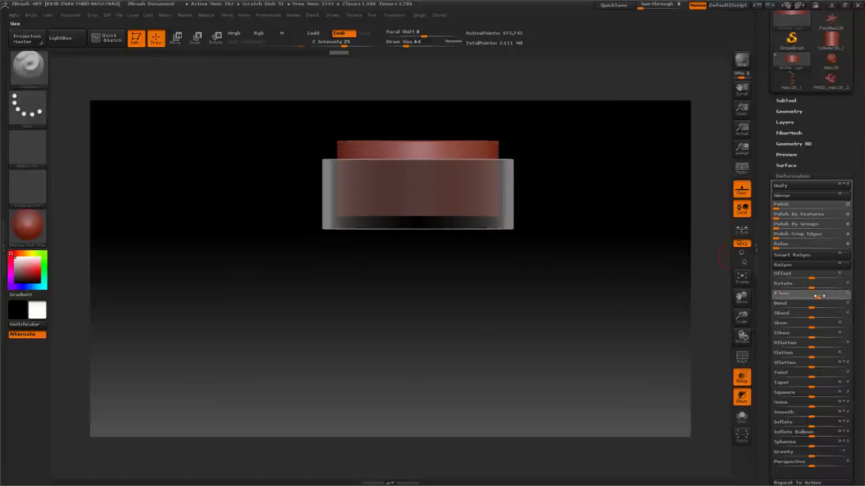
drag(818, 296, 821, 295)
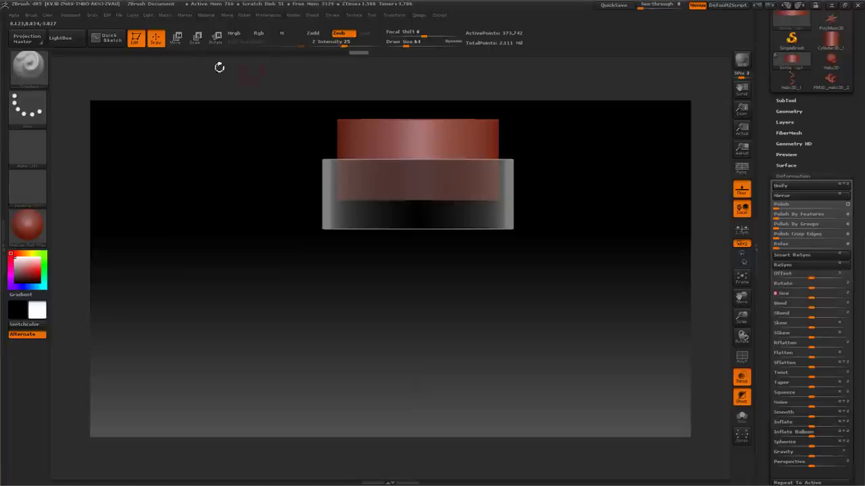
click(175, 38)
drag(417, 409, 418, 318)
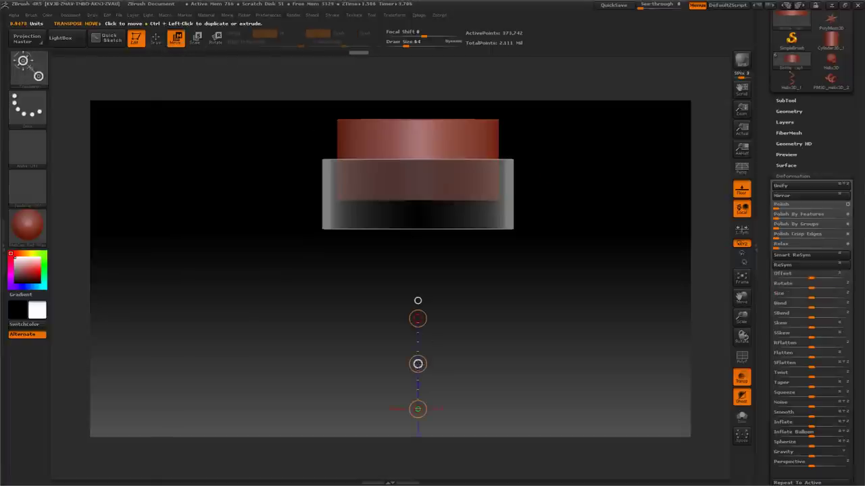
drag(418, 364, 419, 410)
drag(564, 317, 554, 293)
click(155, 38)
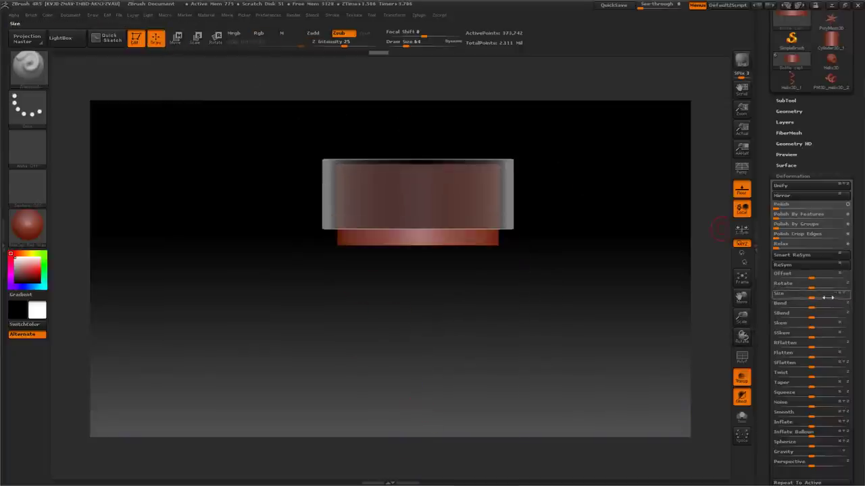
- Widen the cap copy across X and Y by a Size deformation of about 7 to thin the cap's wall
drag(825, 296, 819, 295)
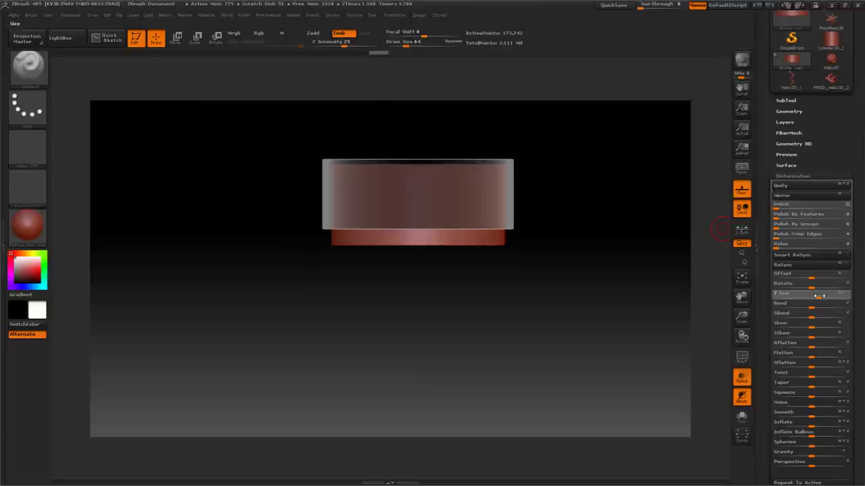
drag(680, 311, 628, 214)
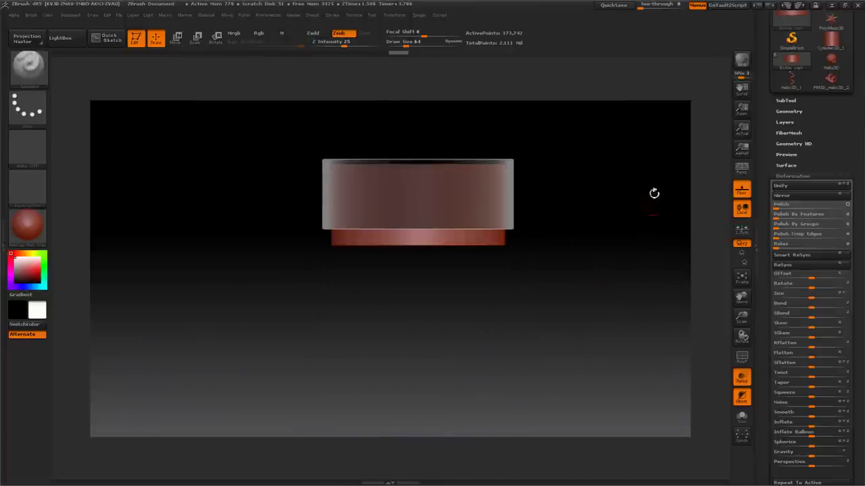
- Rename the cap's duplicate to Bottle cap cutter and set it to subtract
click(782, 100)
mouse_move(808, 126)
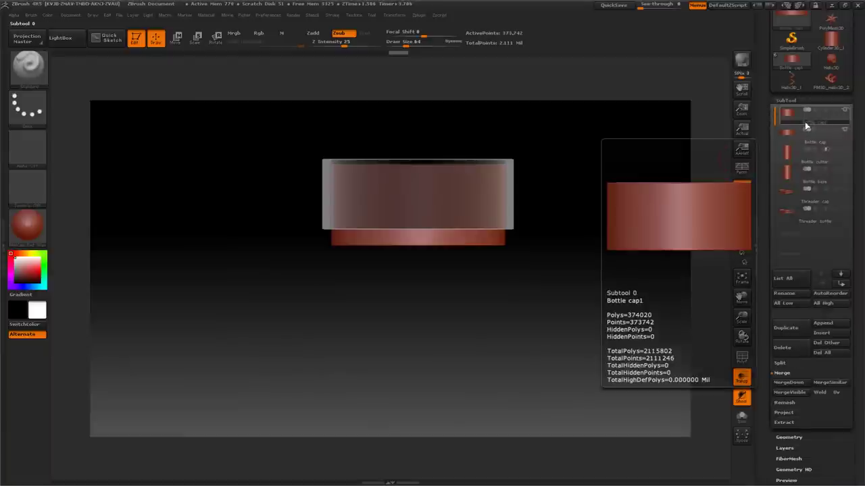
click(784, 296)
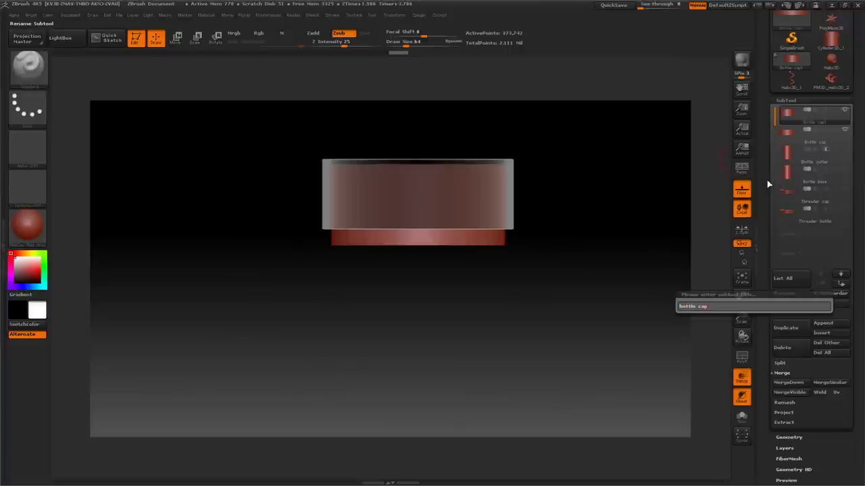
key(Return)
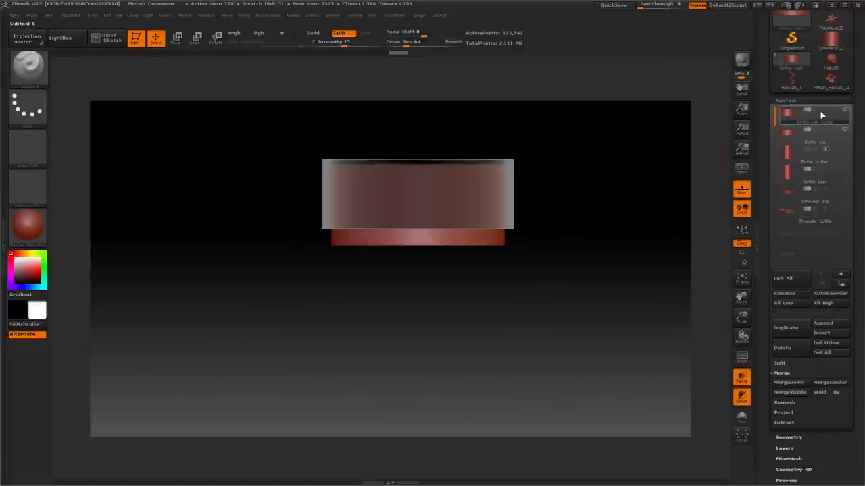
- Make Bottle base the active subtool and isolate it by hiding all the other subtools
click(788, 176)
key(space)
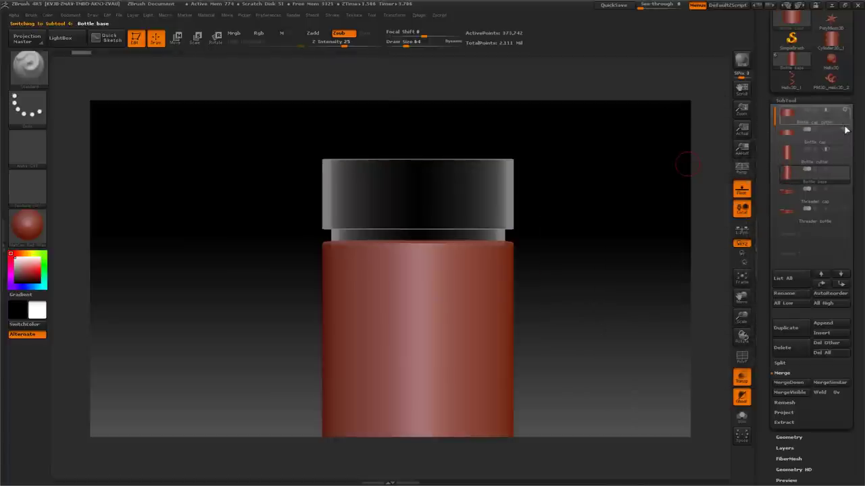
click(845, 129)
click(845, 101)
click(783, 100)
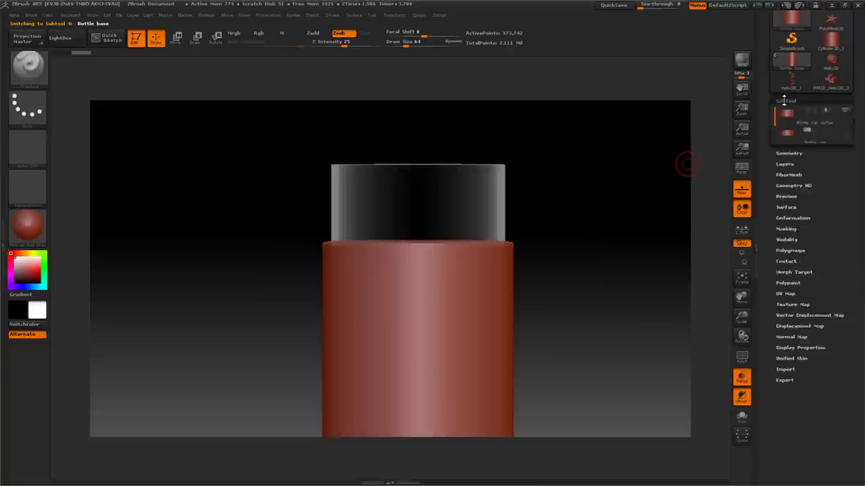
click(847, 111)
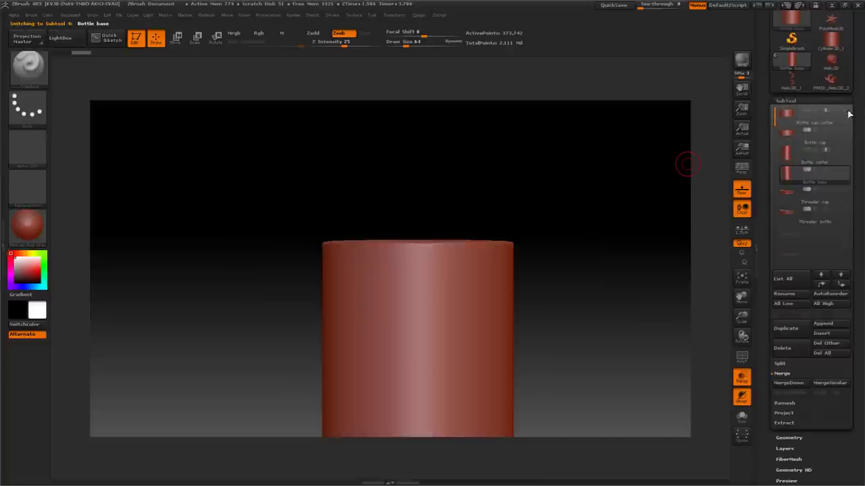
shift+click(845, 174)
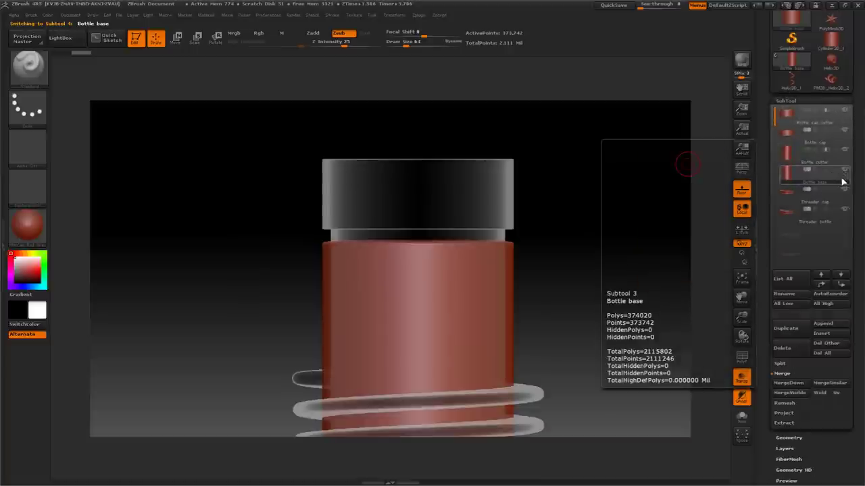
click(842, 125)
click(845, 129)
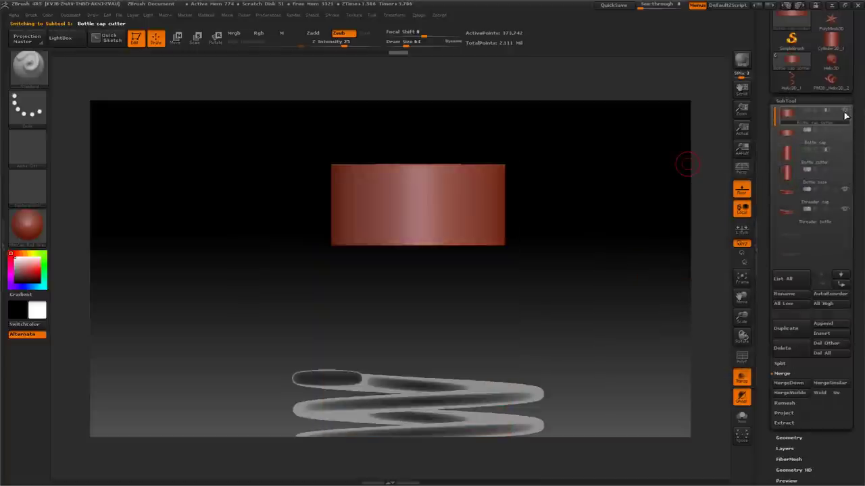
click(844, 111)
click(846, 180)
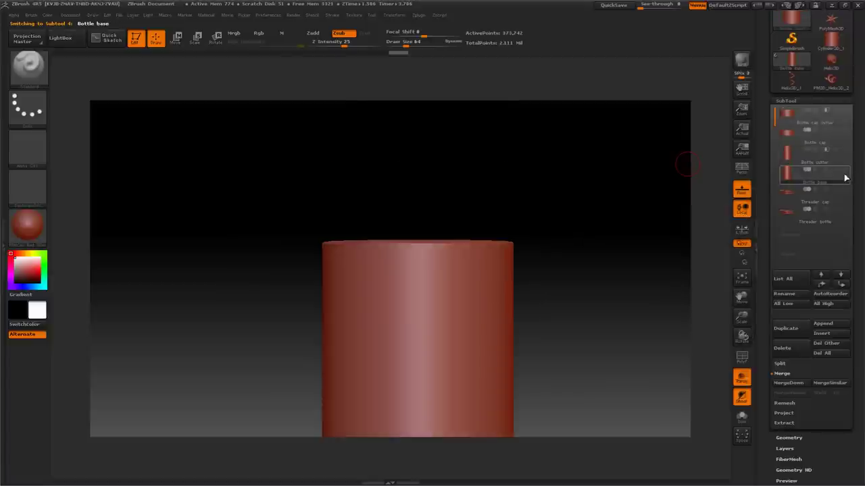
drag(577, 168, 632, 200)
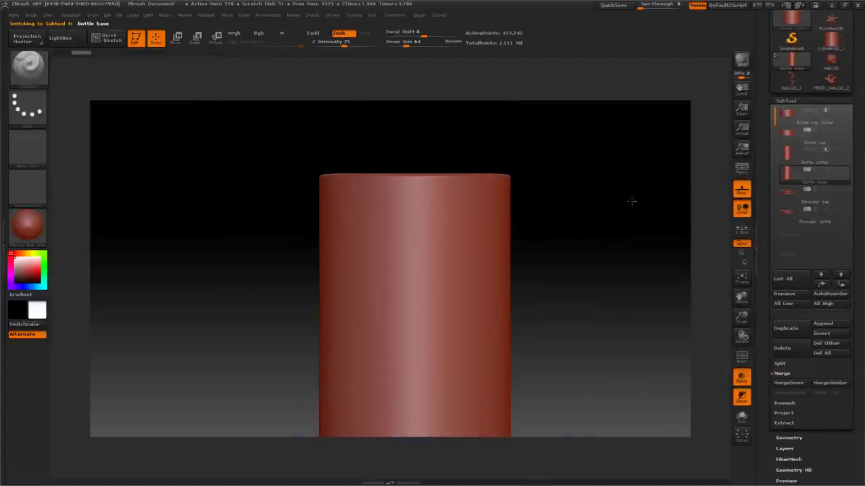
- Move the Bottle base subtool directly above Threader bottle in the subtool order and leave only these two subtools visible
click(844, 216)
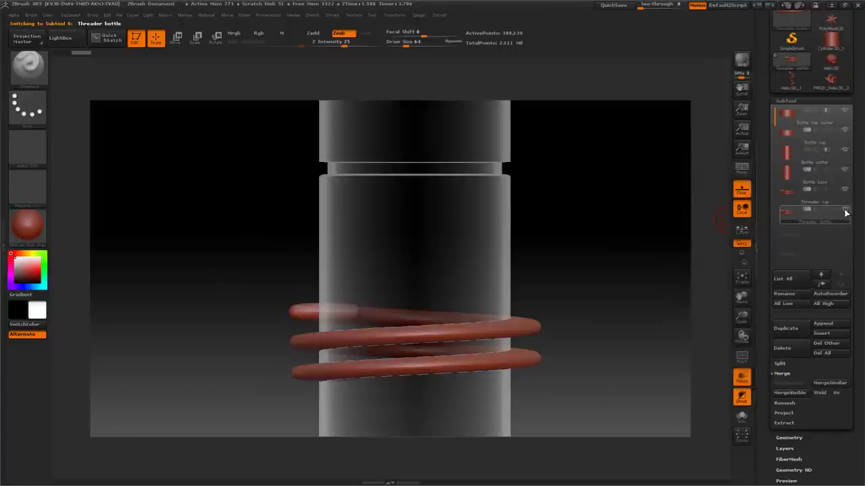
click(798, 179)
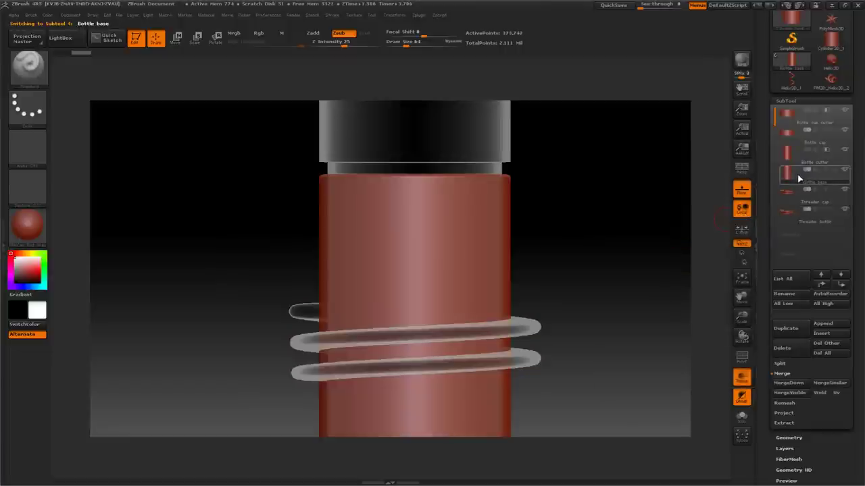
click(840, 284)
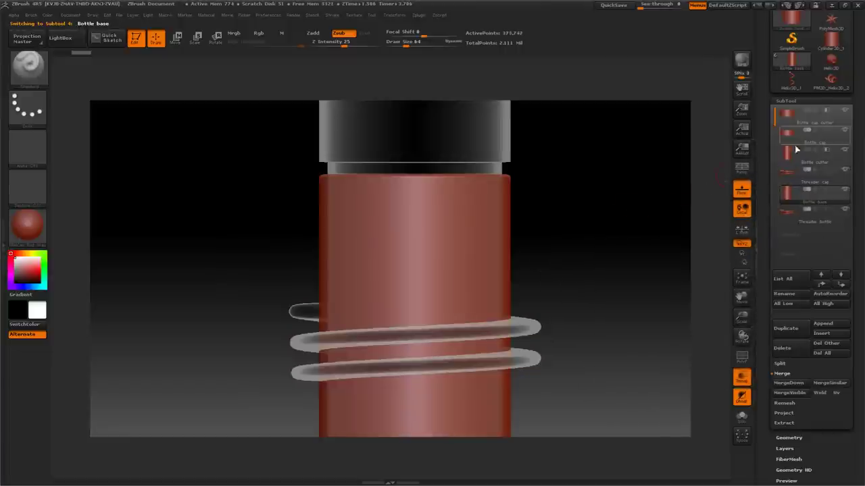
click(843, 131)
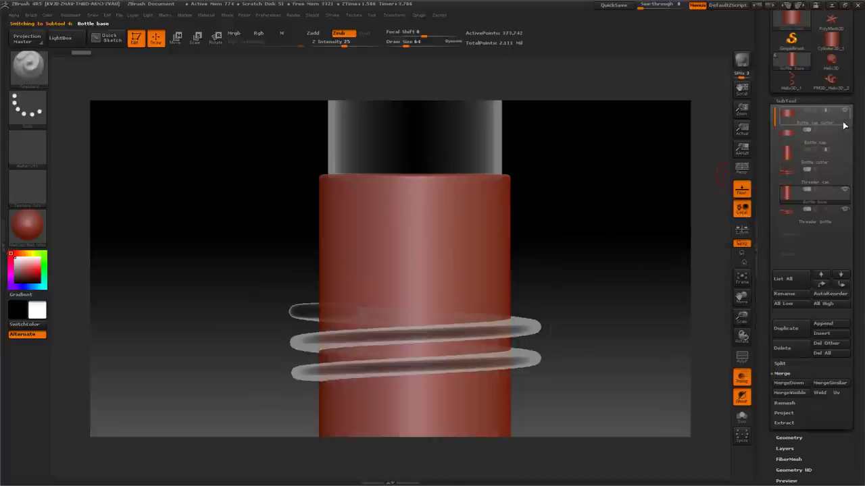
click(843, 113)
- Enlarge Threader bottle on all axes with the Size deformation until its inner opening matches the outer diameter of Bottle base
mouse_move(652, 202)
mouse_down()
mouse_move(647, 239)
mouse_move(646, 205)
mouse_up()
alt+drag(636, 248, 618, 267)
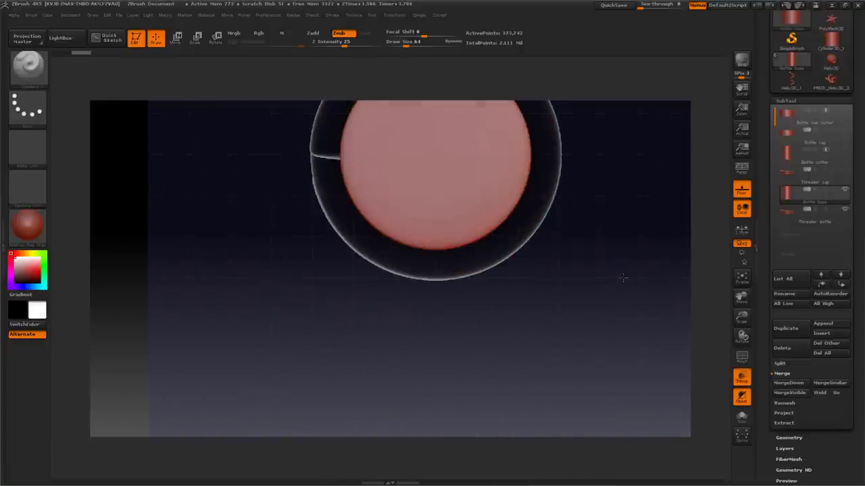
click(797, 218)
mouse_move(639, 234)
mouse_down()
mouse_move(624, 236)
mouse_move(623, 228)
mouse_move(629, 246)
mouse_move(648, 227)
mouse_up()
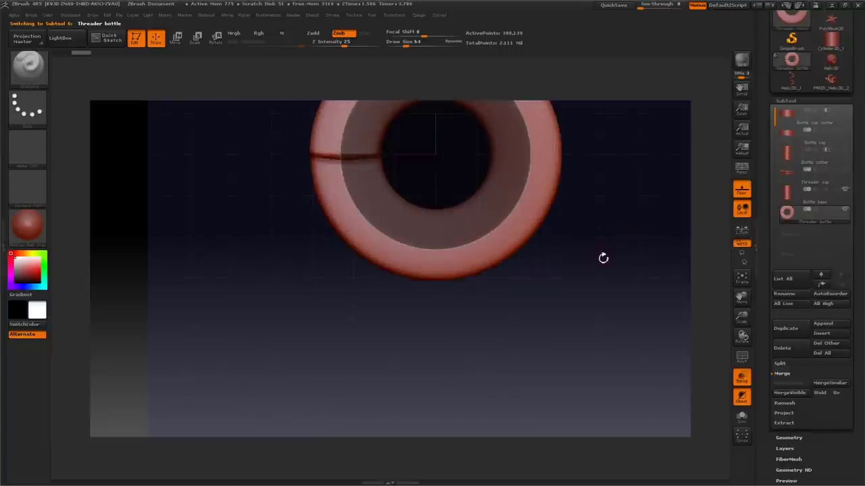
drag(630, 257, 626, 270)
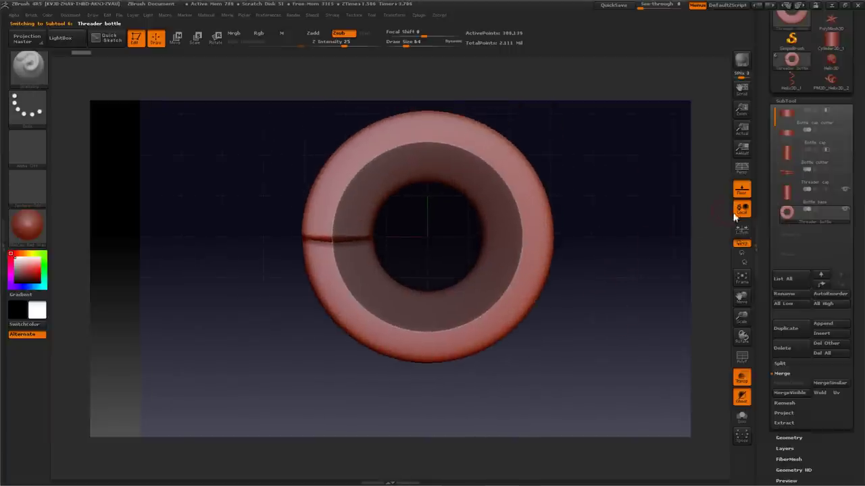
drag(765, 299, 763, 236)
drag(767, 356, 766, 320)
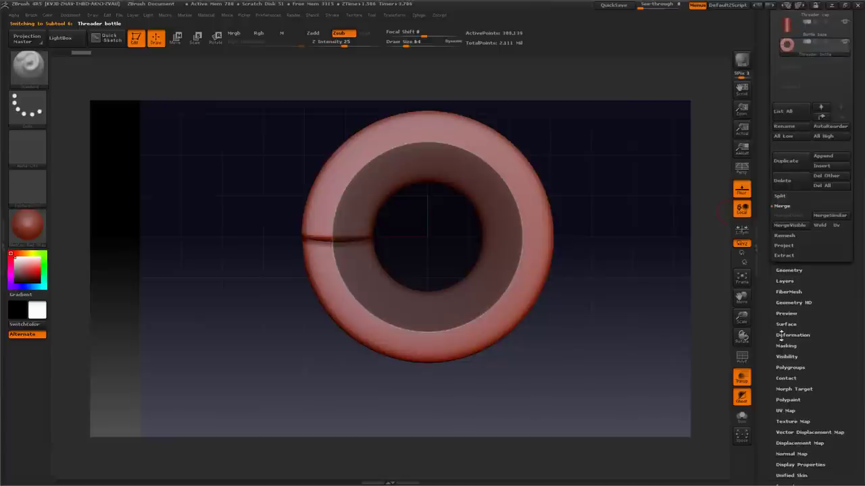
click(782, 337)
drag(765, 290, 770, 351)
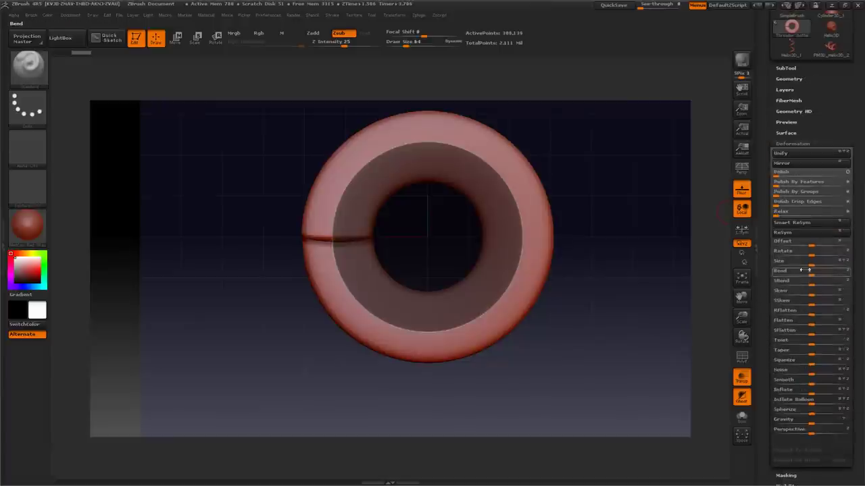
drag(813, 264, 837, 257)
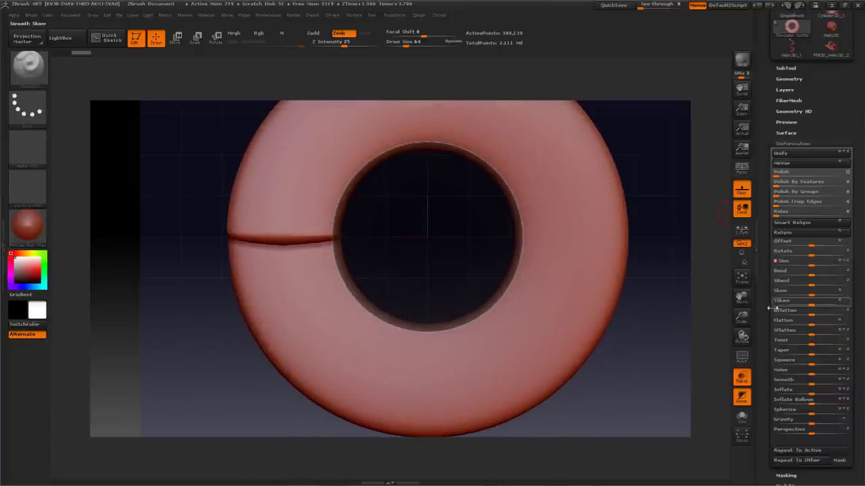
drag(720, 347, 693, 341)
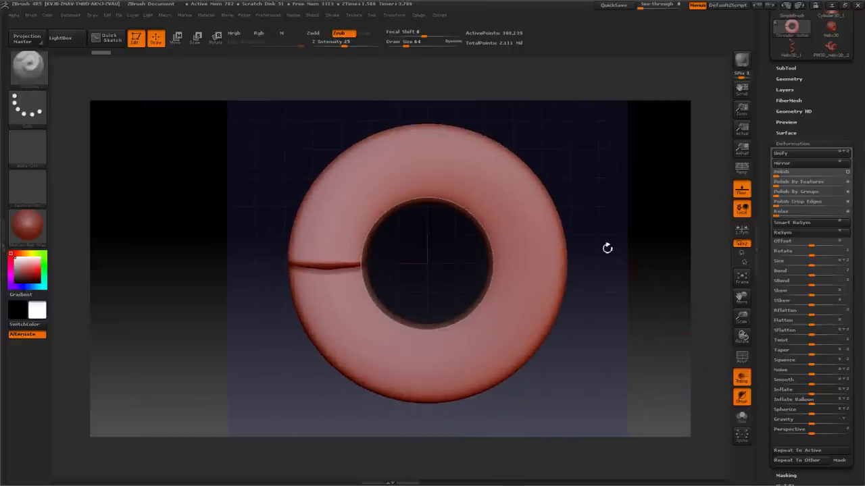
- Set the pivot point for Threader bottle, try a small further Size enlargement, and undo that enlargement
click(394, 16)
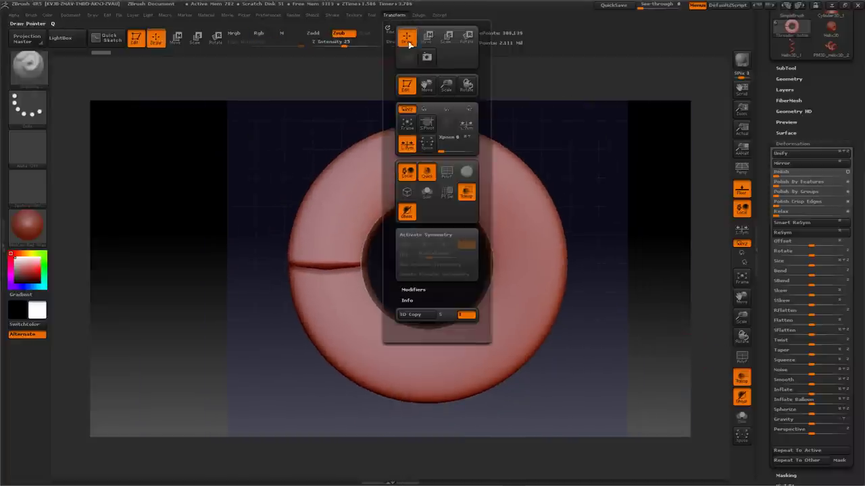
click(426, 124)
drag(616, 196, 621, 213)
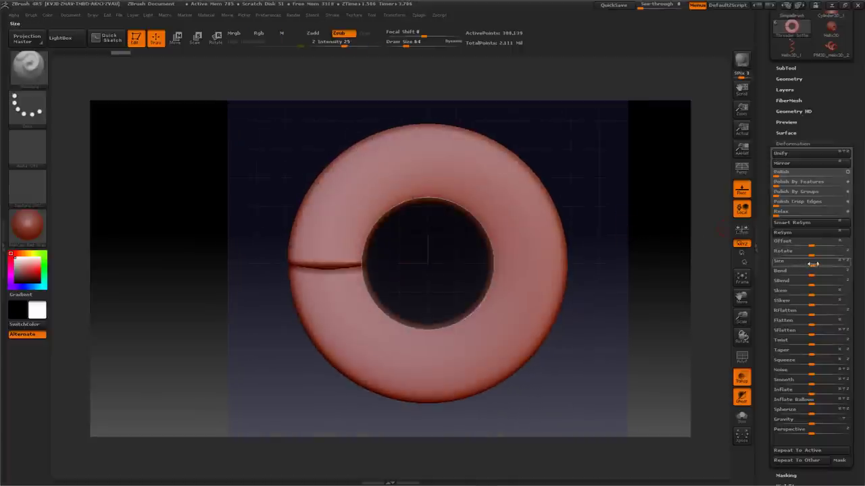
drag(813, 264, 824, 264)
key(ctrl+z)
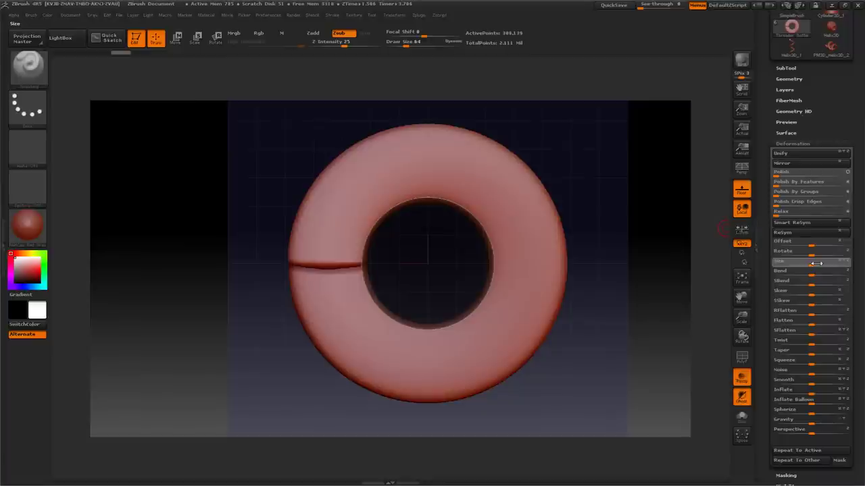
- Raise Threader bottle to the upper end of Bottle base and compress its coils vertically with the Move transpose line
drag(664, 270, 677, 224)
scroll(774, 122, up, 1)
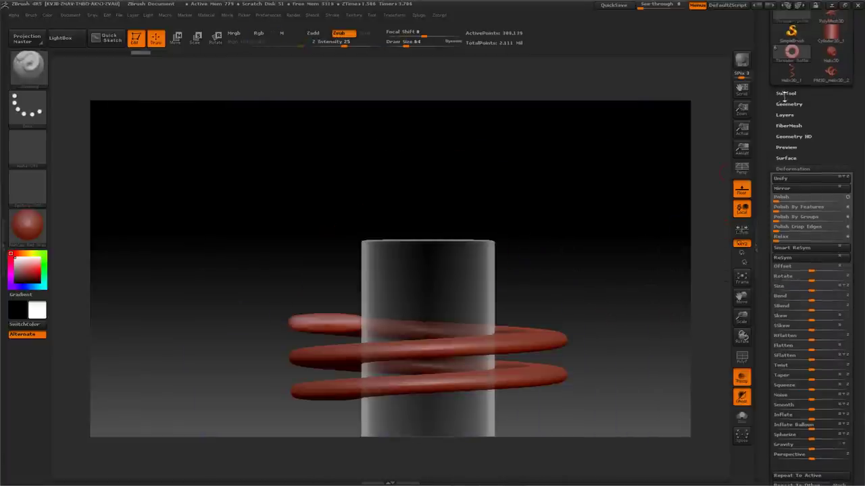
click(786, 91)
click(806, 196)
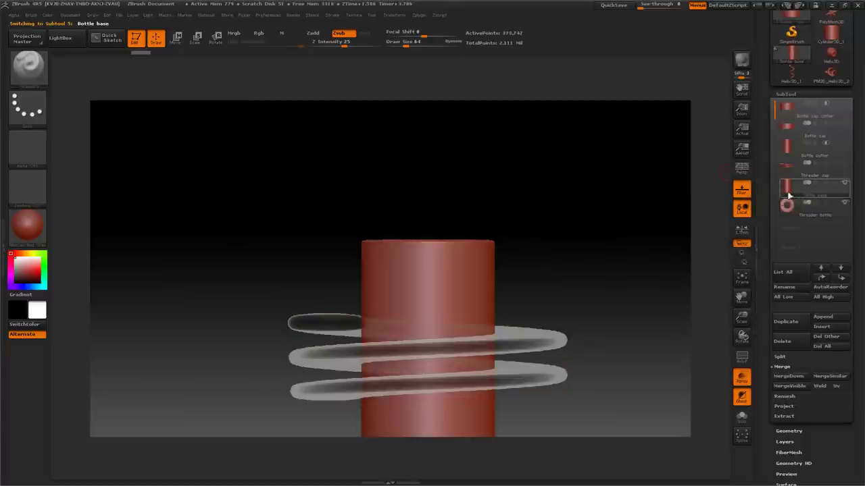
mouse_move(625, 203)
mouse_down()
mouse_move(621, 294)
mouse_move(614, 246)
mouse_move(622, 200)
mouse_up()
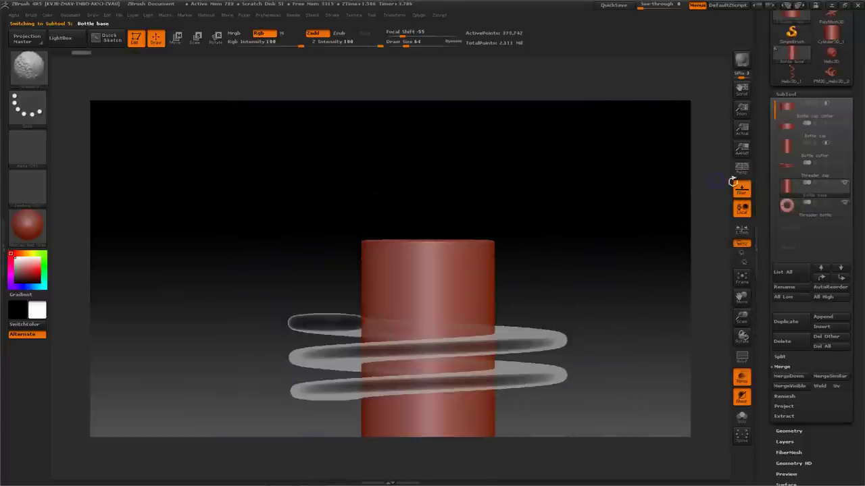
click(816, 209)
drag(655, 238, 652, 204)
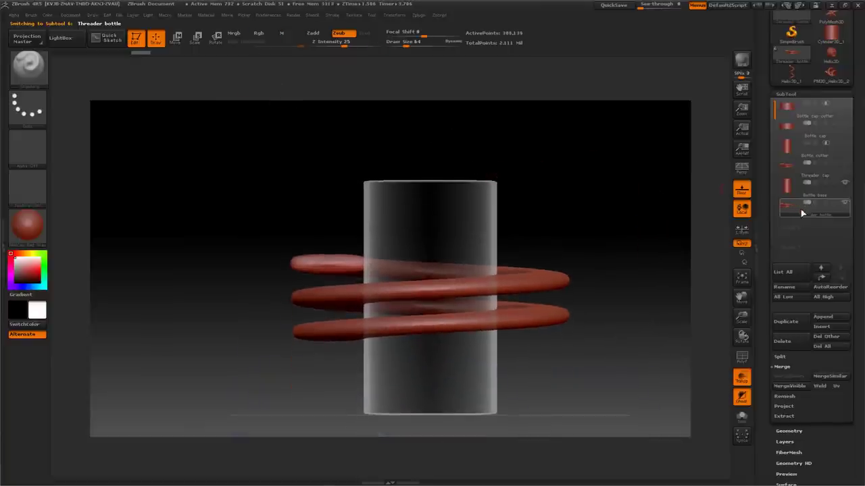
click(178, 38)
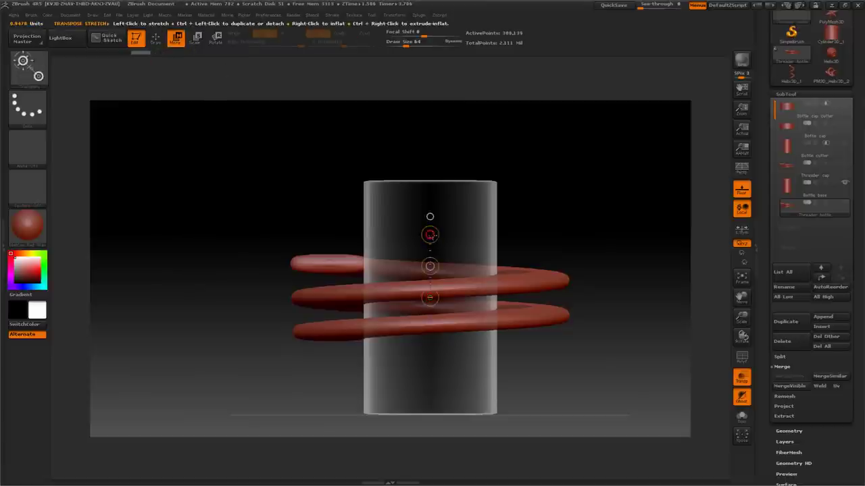
drag(429, 234, 405, 168)
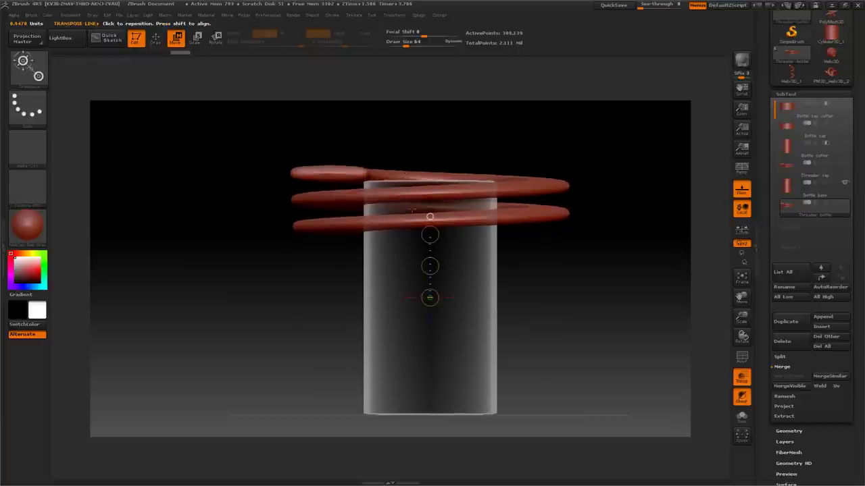
click(155, 37)
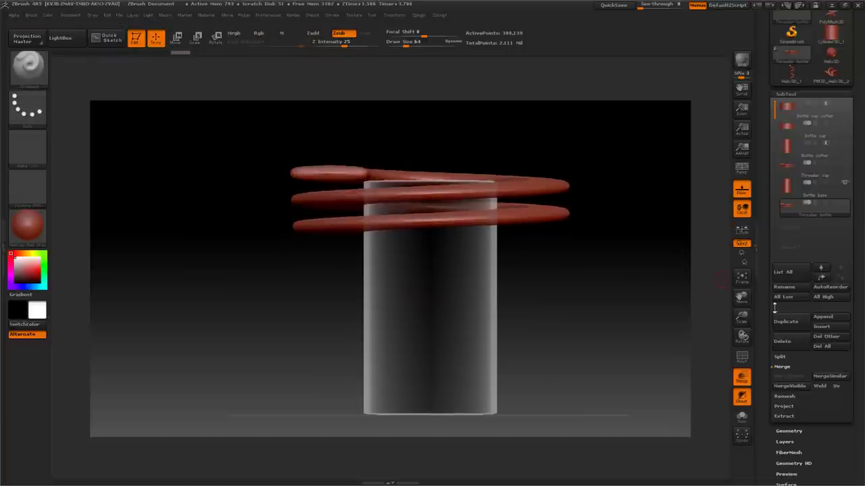
- Flatten the Threader bottle helix along Z only with a negative Size deformation
scroll(770, 325, down, 3)
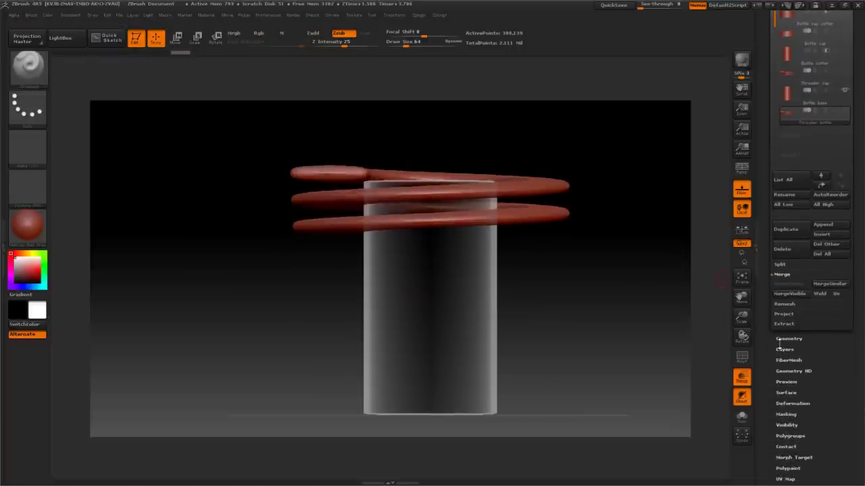
click(786, 404)
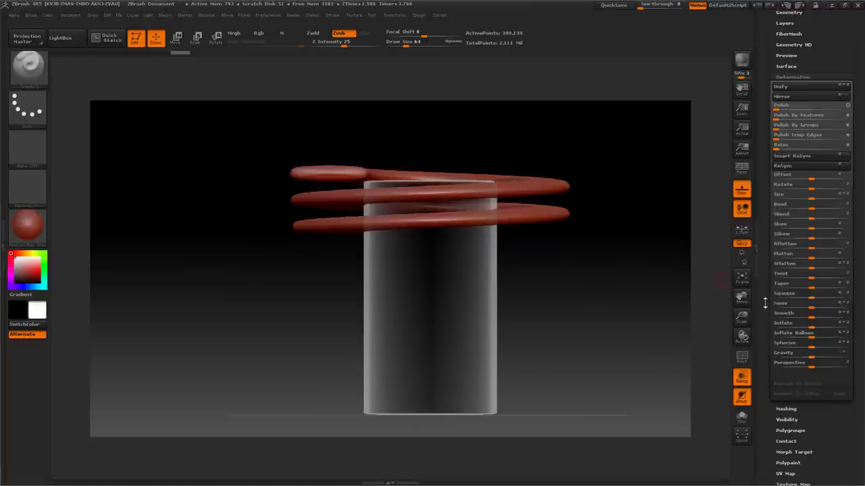
drag(766, 304, 769, 353)
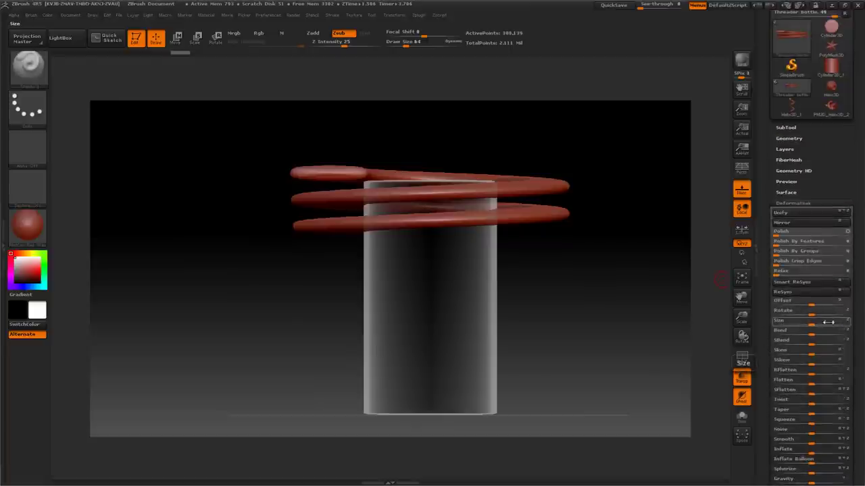
drag(815, 322, 788, 322)
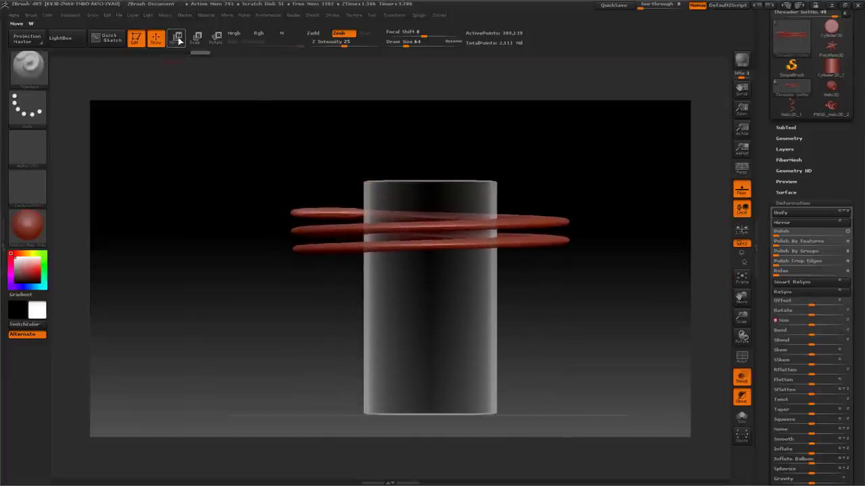
- Raise Threader bottle with the Move transpose line so its coils wrap the uppermost section of Bottle base
click(176, 39)
drag(430, 270, 427, 232)
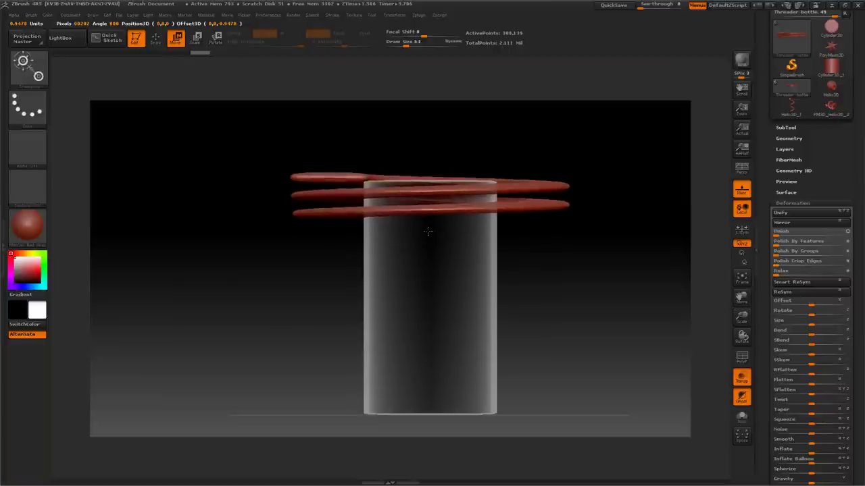
mouse_move(250, 202)
mouse_down()
mouse_move(279, 247)
mouse_move(290, 247)
mouse_move(294, 241)
mouse_move(265, 229)
mouse_move(254, 204)
mouse_up()
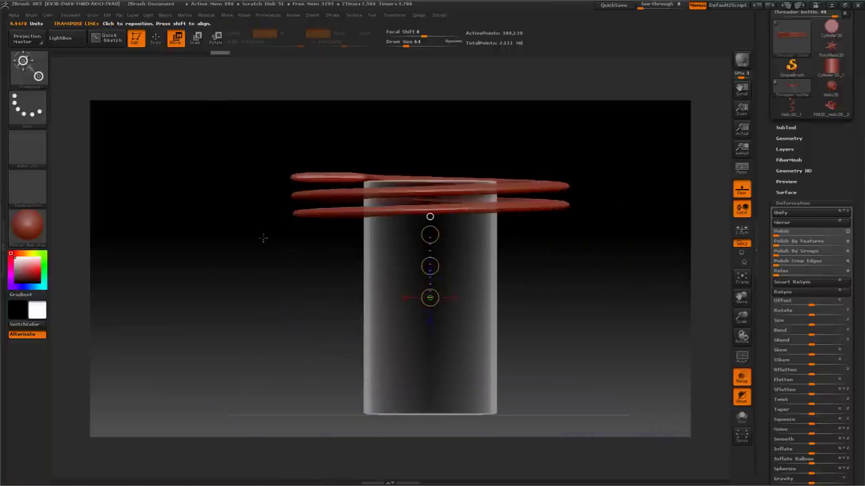
drag(437, 267, 429, 273)
drag(223, 199, 223, 181)
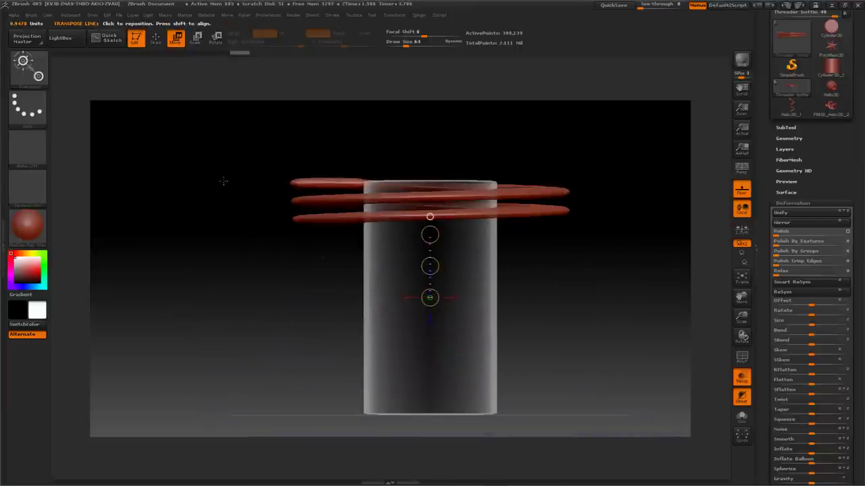
click(155, 39)
drag(662, 214, 646, 201)
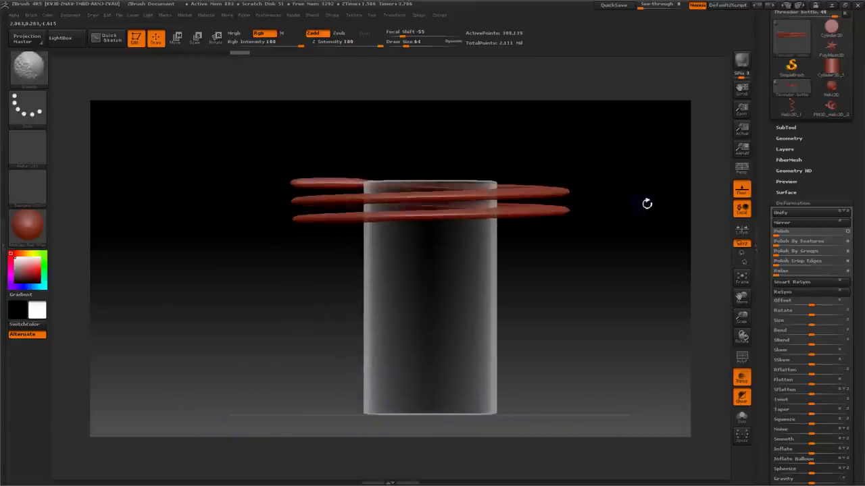
- Show Threader bottle alongside Bottle base and merge it down into the Bottle base subtool
click(785, 128)
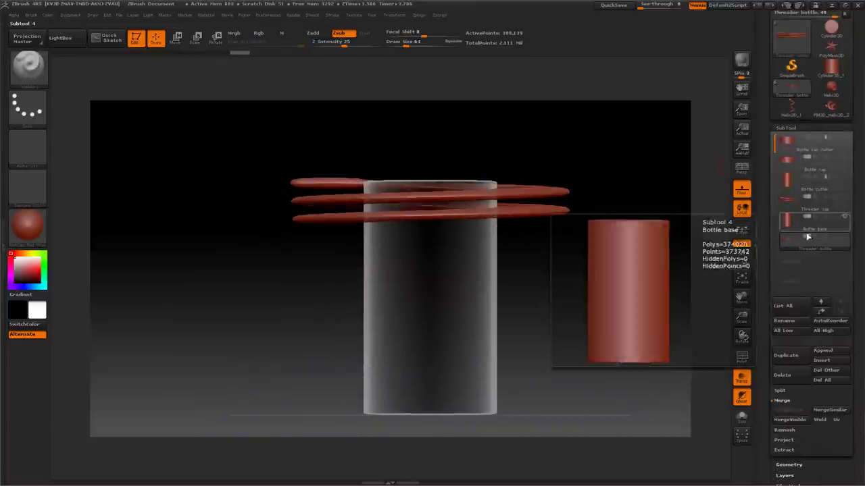
mouse_move(811, 228)
mouse_move(803, 243)
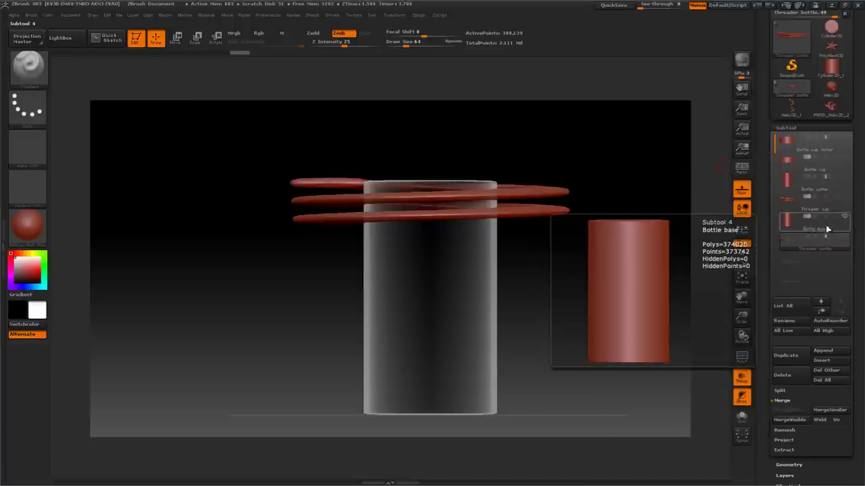
click(800, 225)
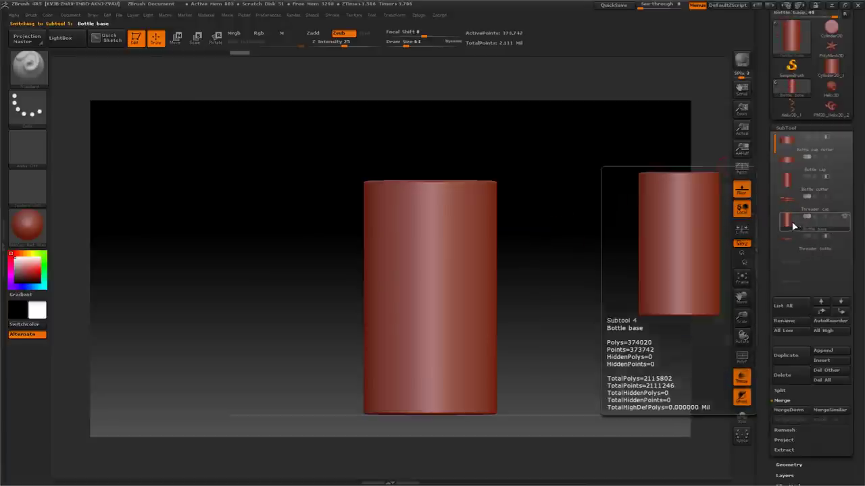
click(844, 238)
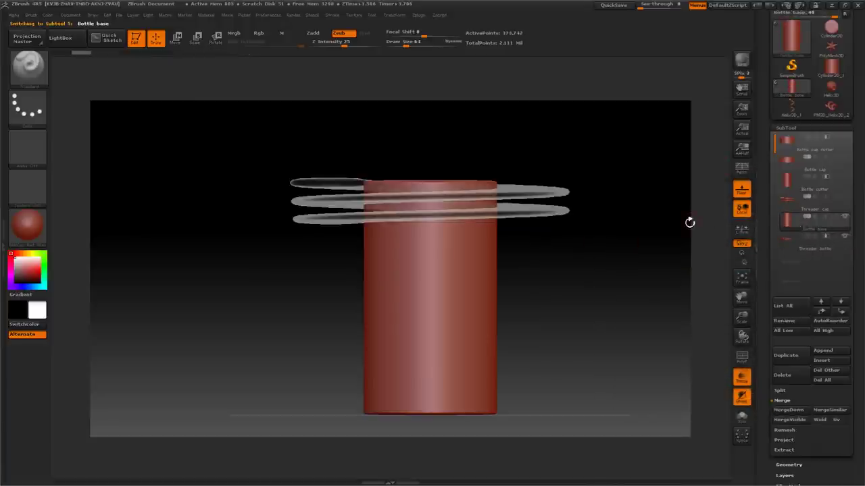
drag(766, 273, 768, 233)
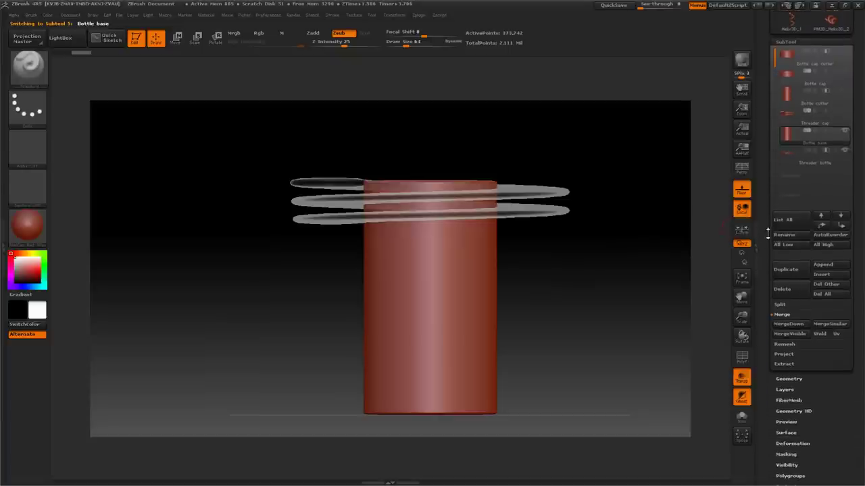
click(788, 325)
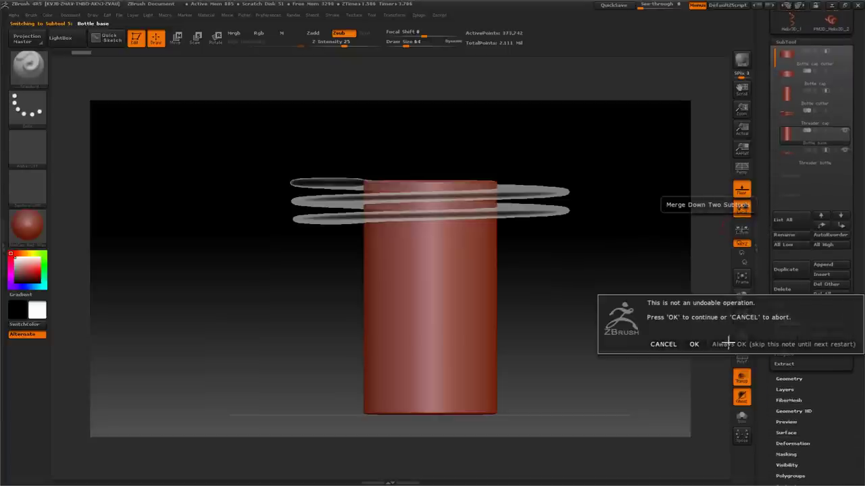
click(694, 345)
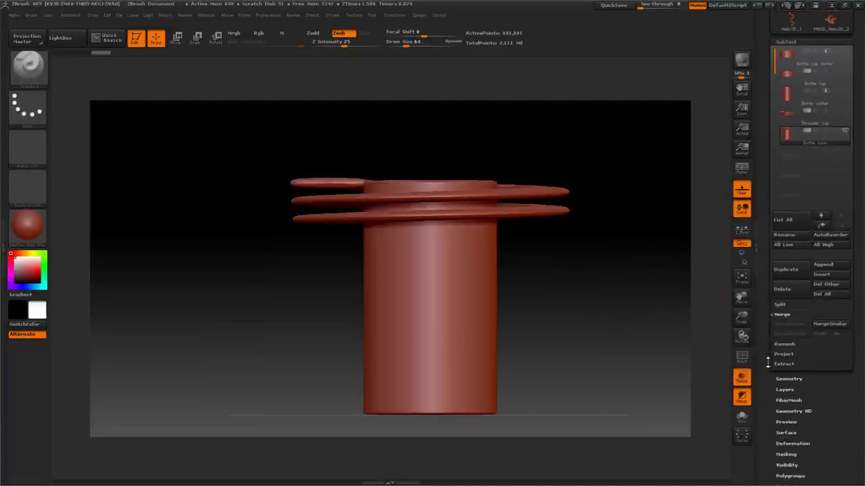
- Recalculate the merged Bottle base with DynaMesh so the helix cuts thread grooves around its neck
drag(767, 362, 764, 308)
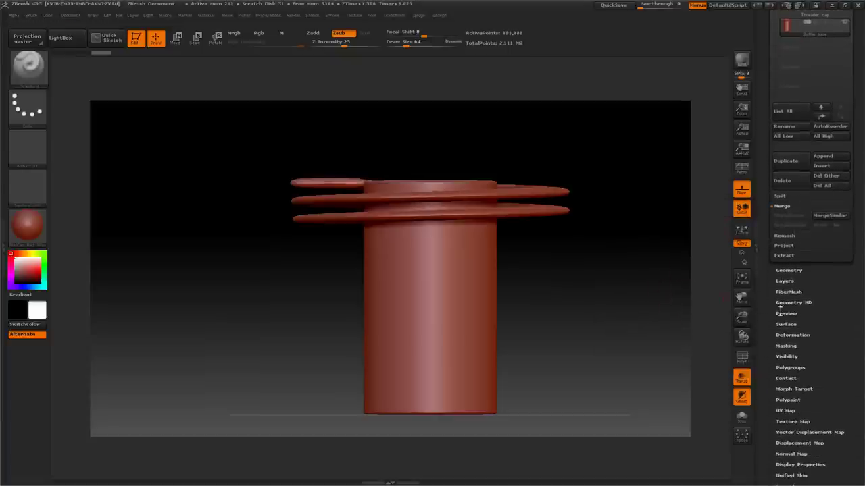
click(784, 271)
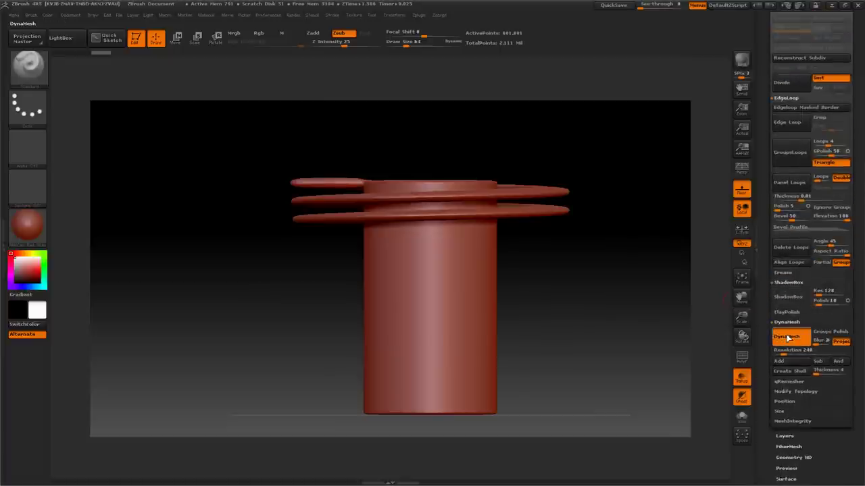
click(788, 338)
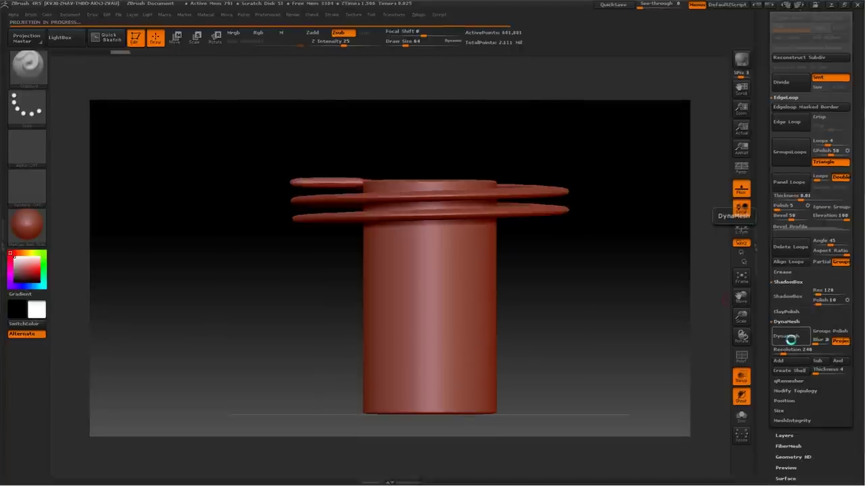
mouse_move(633, 229)
mouse_down()
mouse_move(650, 272)
mouse_move(631, 275)
mouse_move(606, 256)
mouse_move(637, 233)
mouse_up()
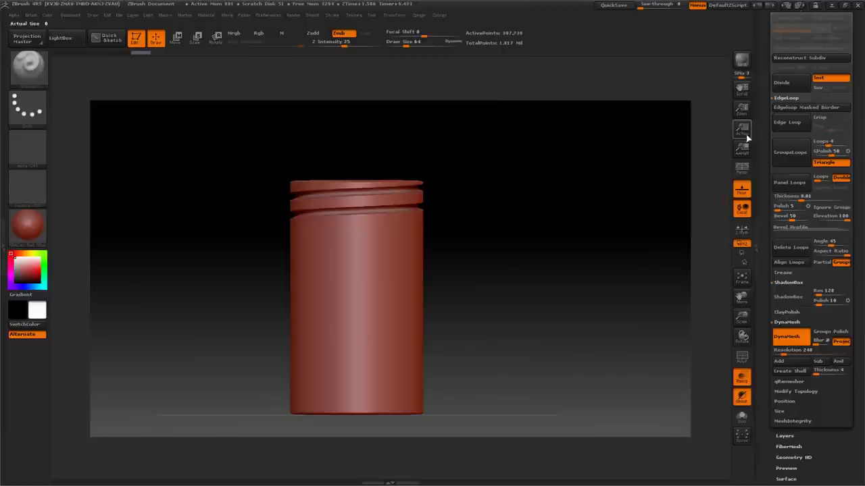
- Soften the edges of the thread grooves on Bottle base with a slight Polish deformation
drag(763, 159, 763, 201)
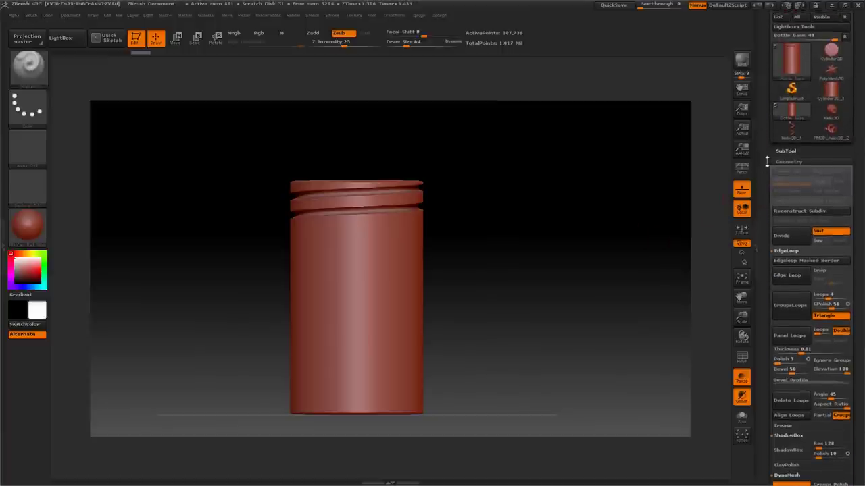
click(782, 161)
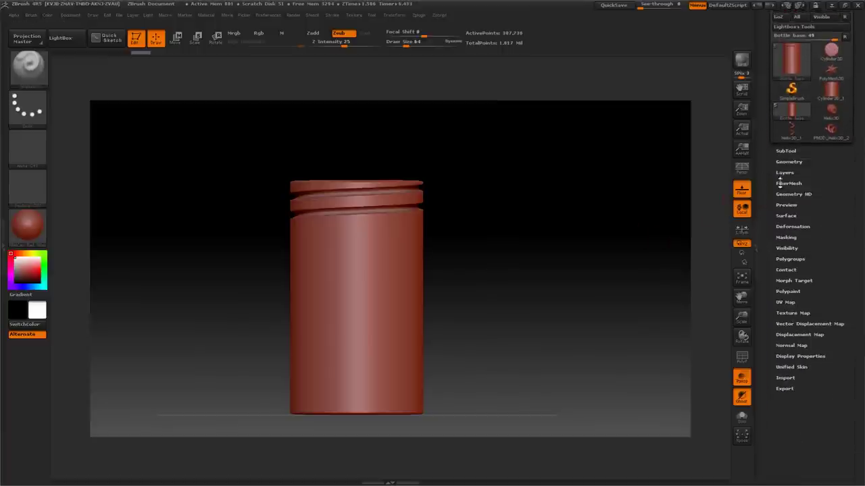
click(777, 227)
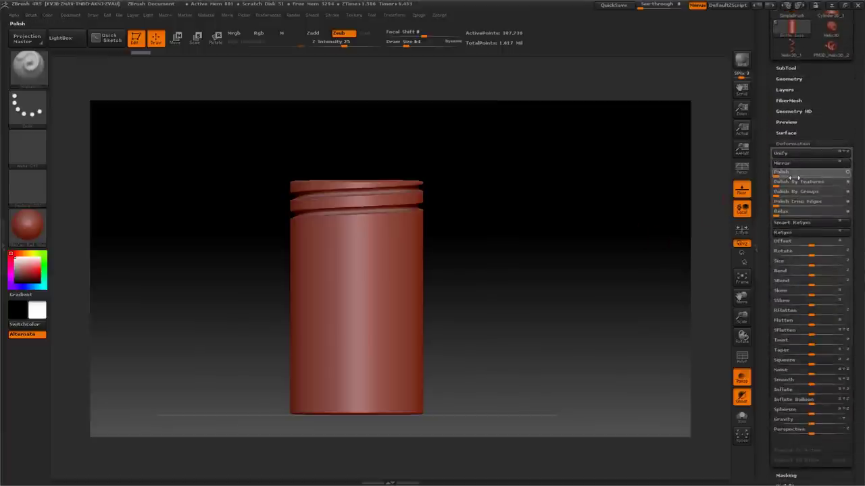
drag(796, 176, 795, 178)
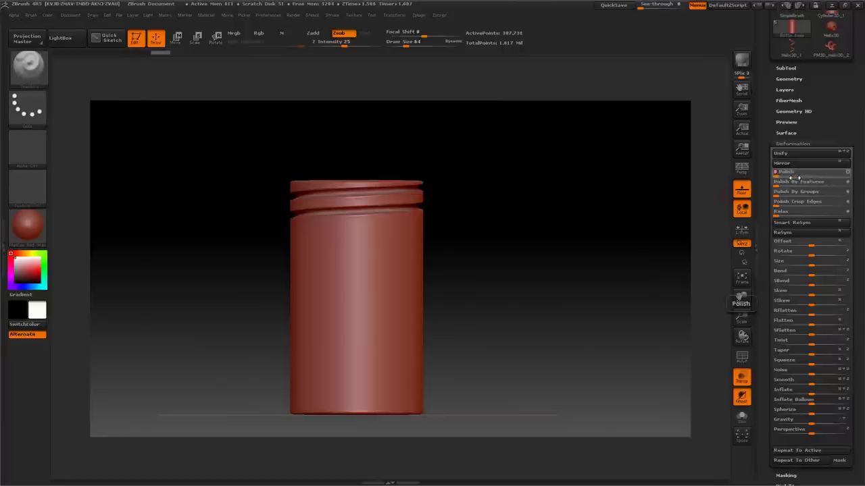
drag(631, 187, 641, 192)
click(782, 142)
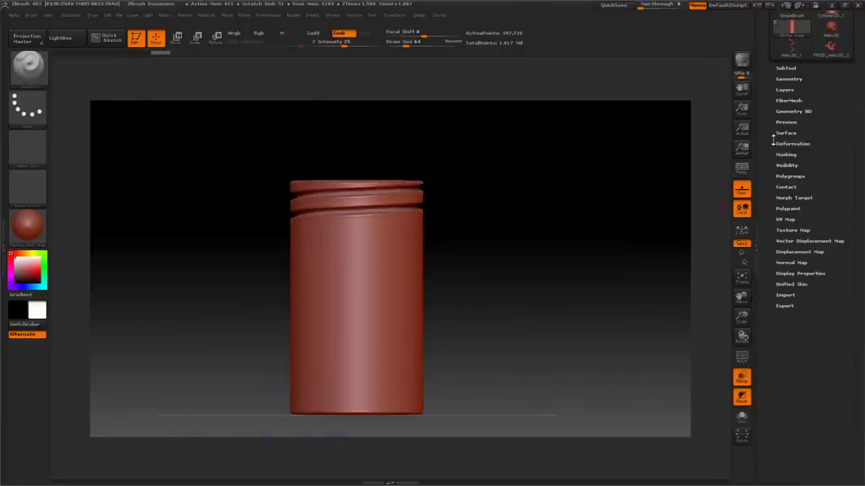
- Select the Bottle cutter subtool and reorder it to sit directly below Bottle base
click(778, 138)
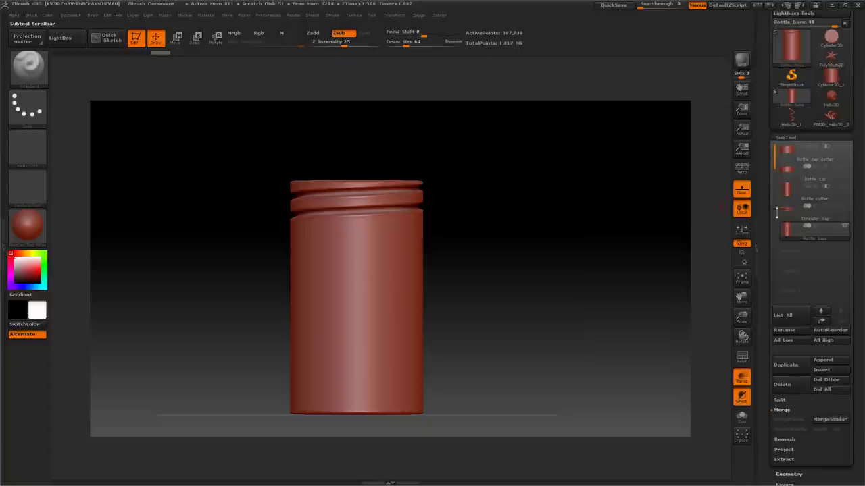
click(793, 195)
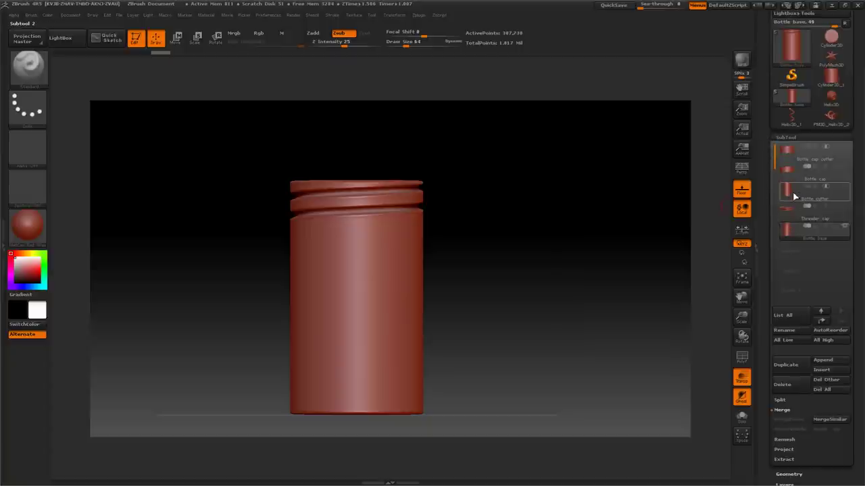
click(789, 193)
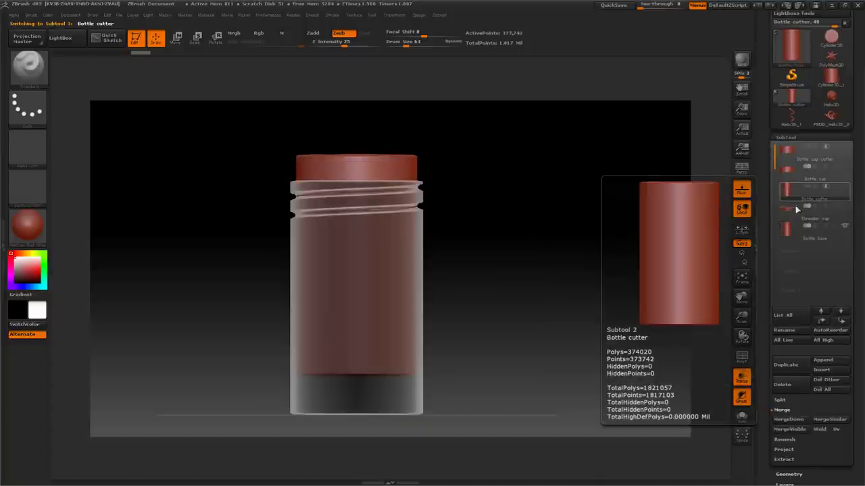
click(841, 322)
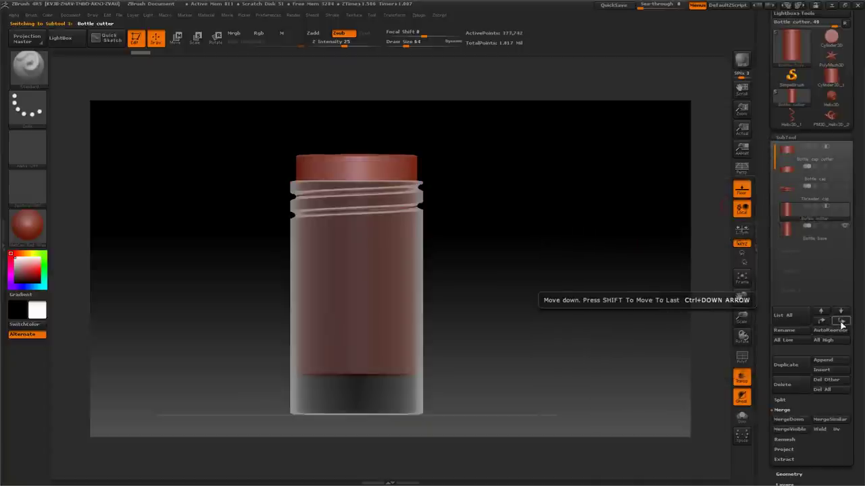
click(841, 322)
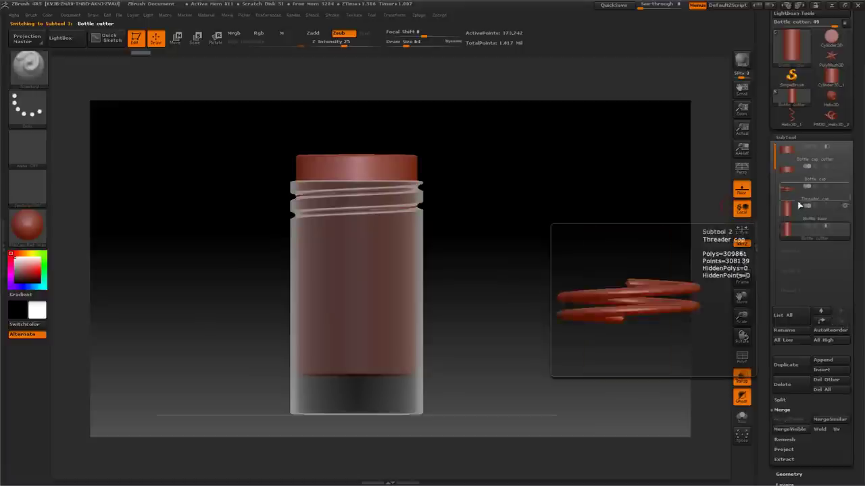
drag(633, 209, 635, 180)
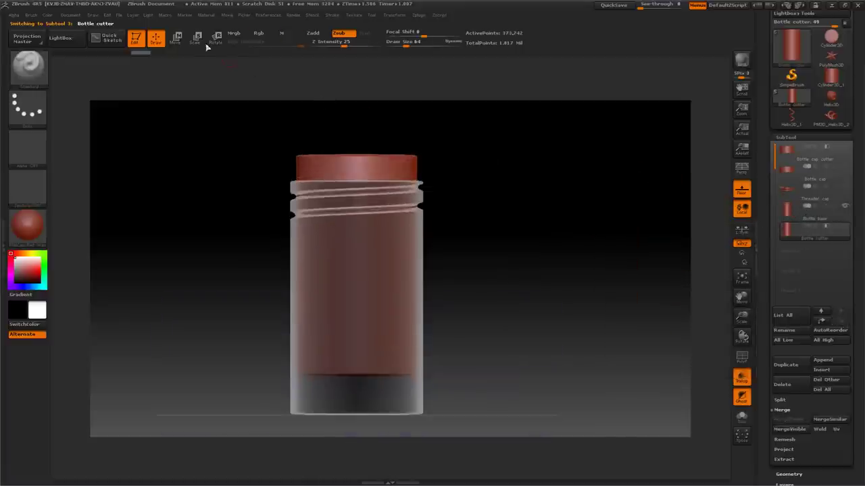
- Lengthen Bottle cutter along Z with the Size deformation and position it to leave a thin bottle floor while protruding above the rim
click(176, 39)
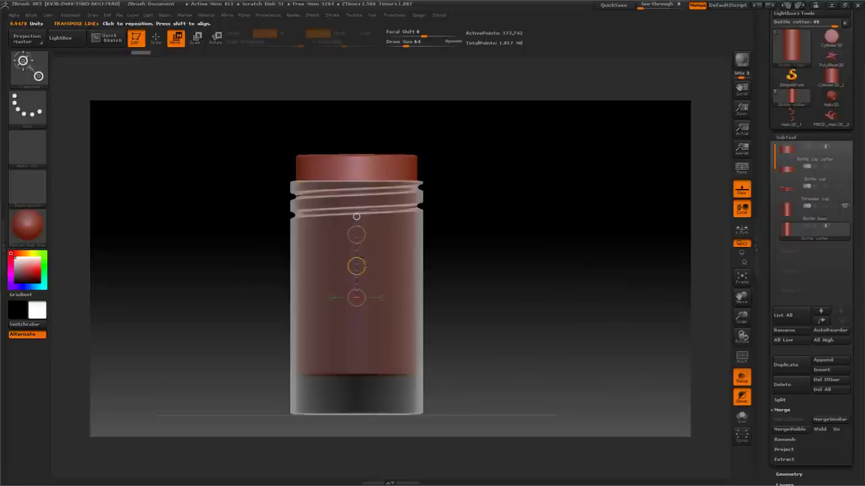
drag(357, 266, 356, 298)
drag(766, 309, 767, 342)
click(781, 347)
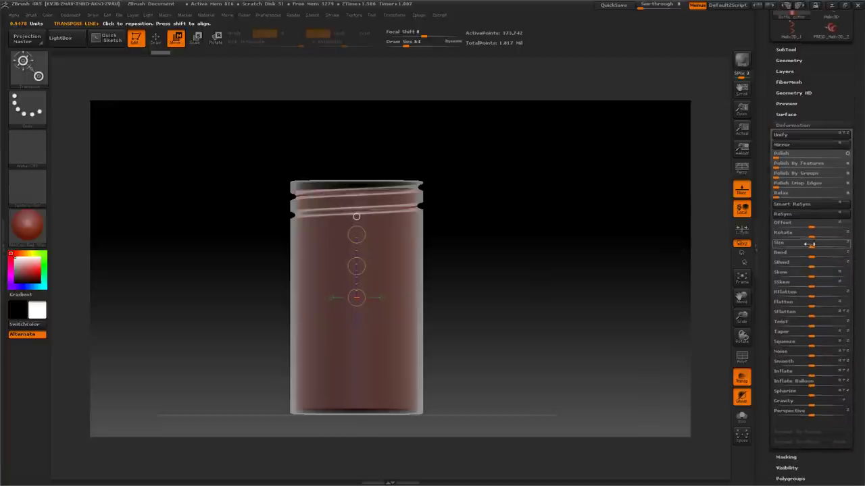
drag(810, 242, 822, 242)
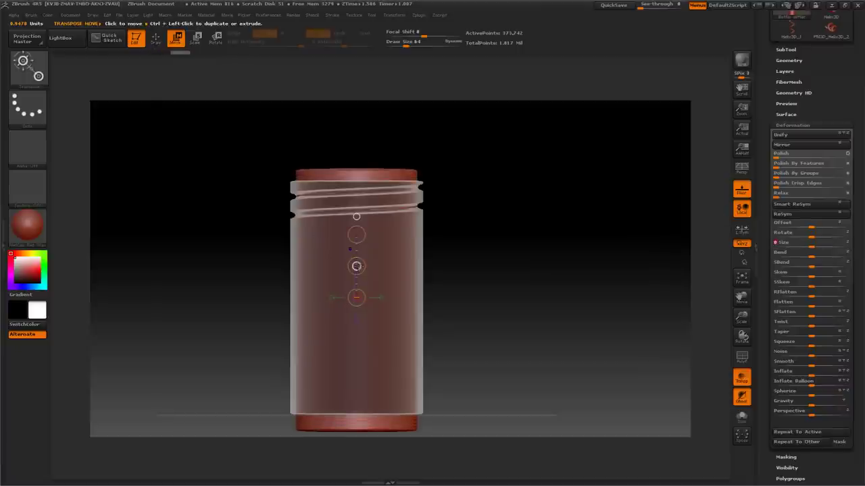
drag(356, 264, 356, 250)
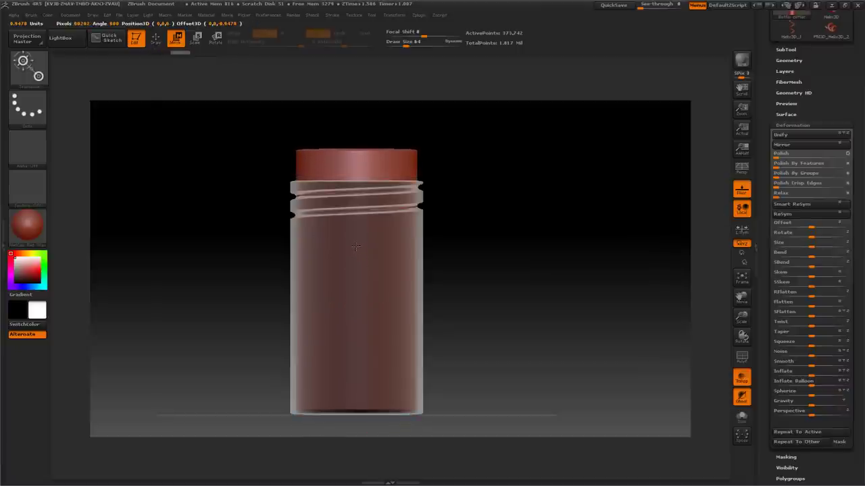
mouse_move(573, 220)
mouse_down()
mouse_move(572, 232)
mouse_move(575, 208)
mouse_up()
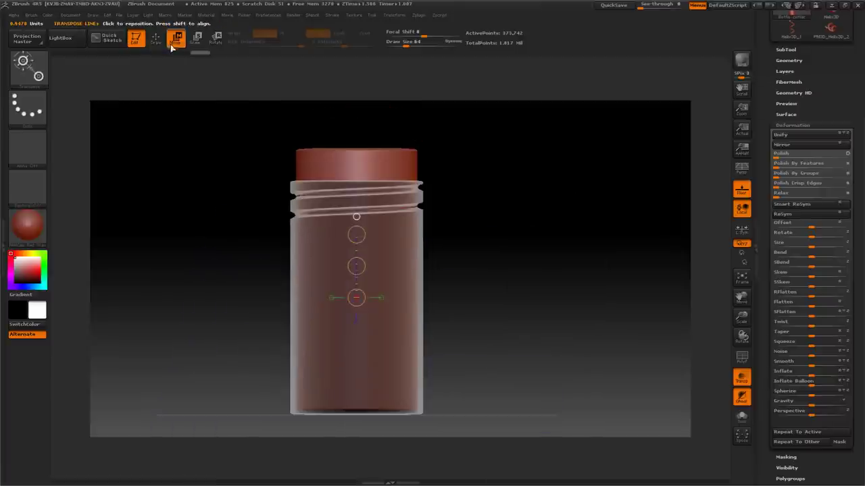
key(q)
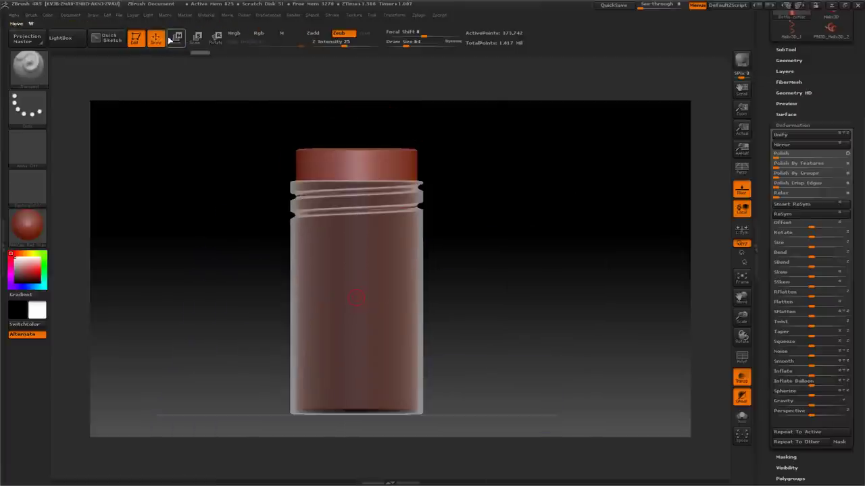
- Show Bottle base together with Bottle cutter and merge Bottle base down with the cutter subtool
click(783, 49)
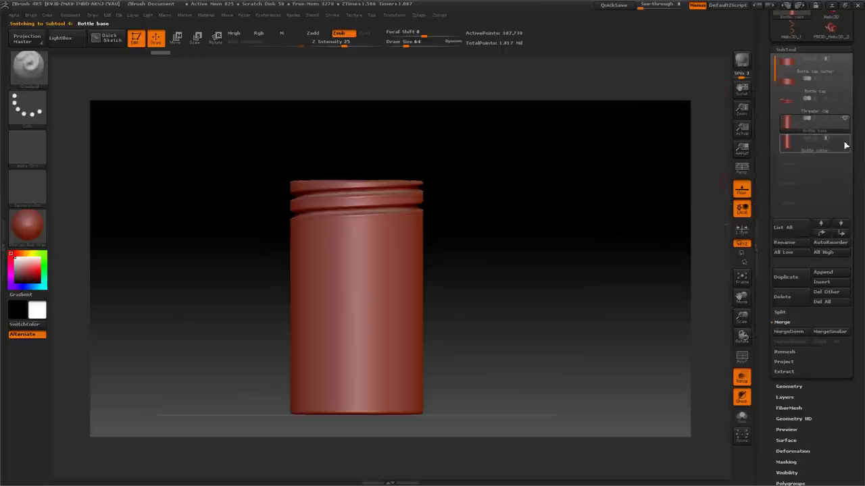
mouse_move(625, 154)
mouse_down()
mouse_move(624, 212)
mouse_move(625, 153)
mouse_up()
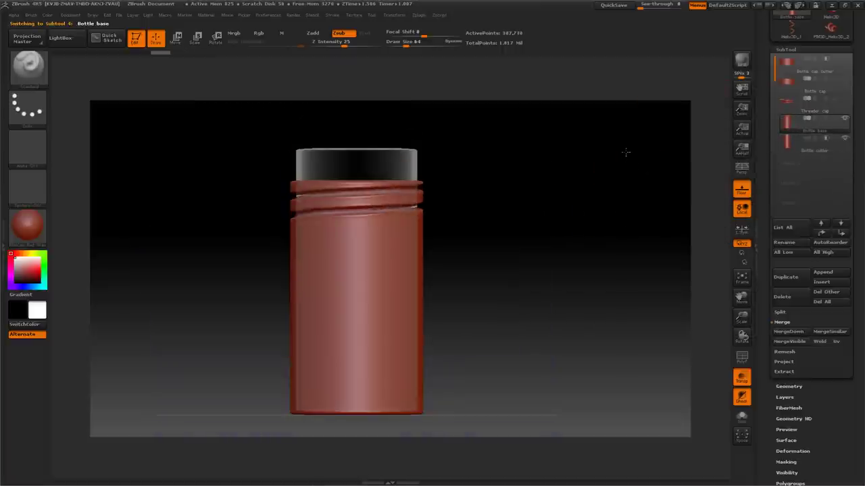
click(784, 332)
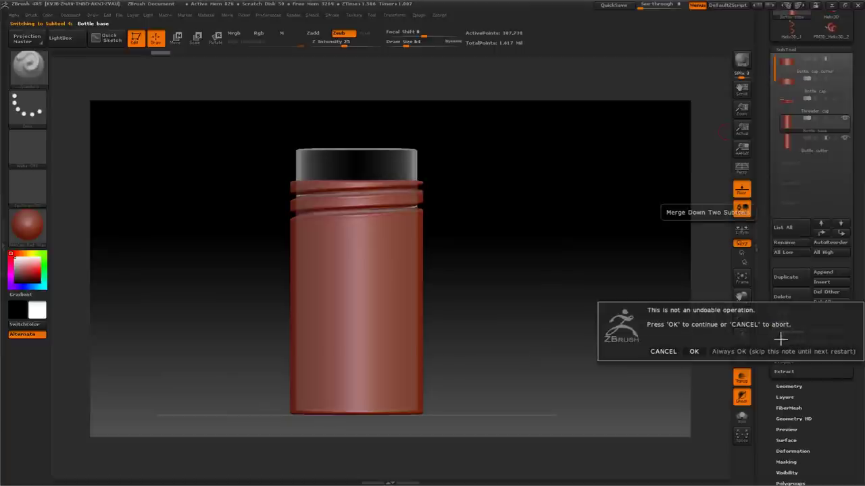
click(694, 352)
- Recalculate the merged Bottle base with DynaMesh at resolution 256 so the cutter hollows out its interior
drag(767, 364, 766, 321)
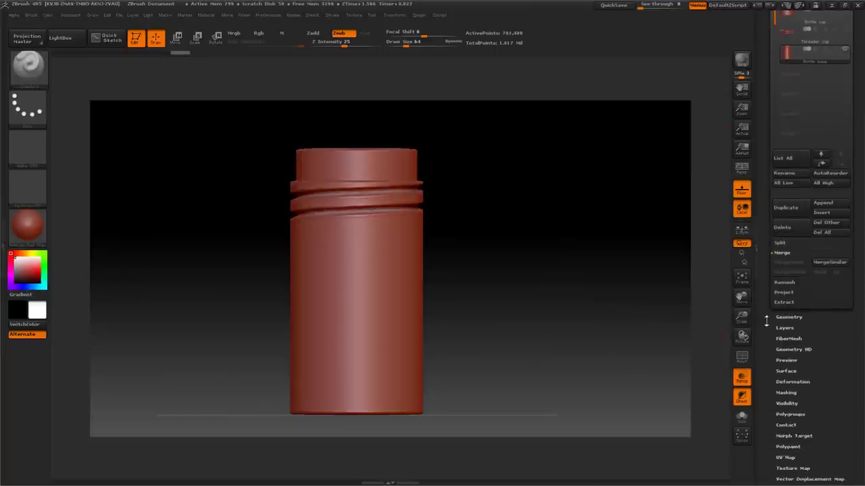
click(782, 303)
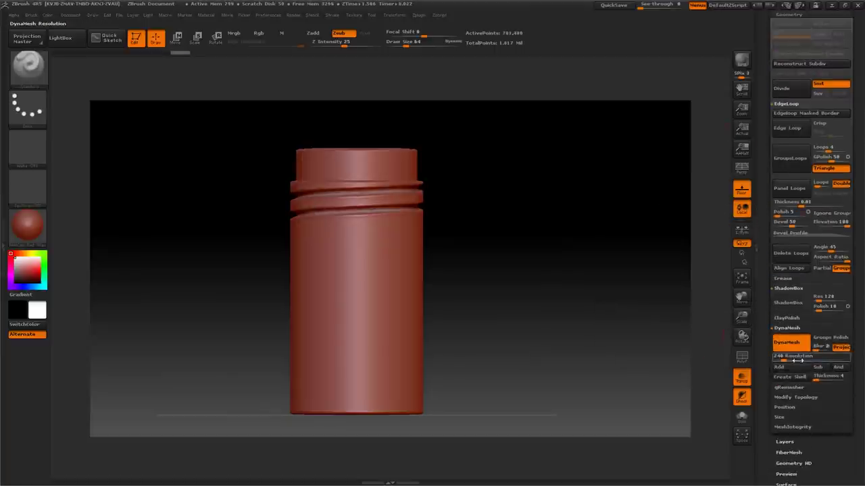
click(798, 361)
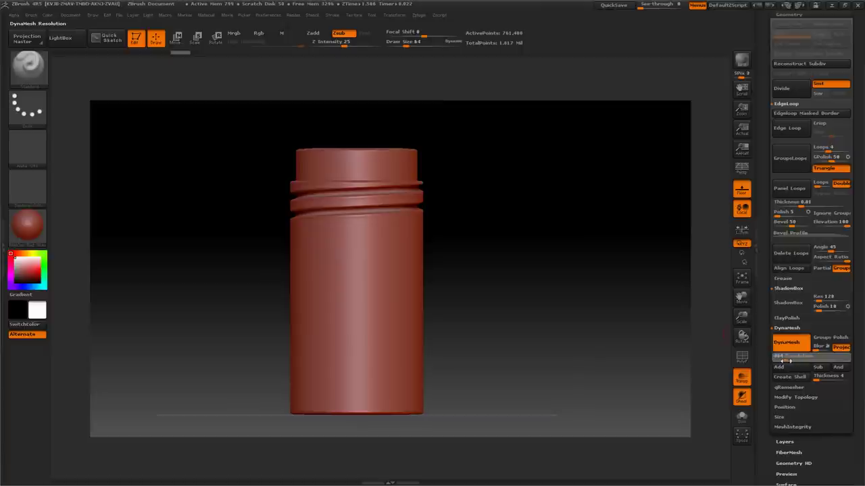
click(784, 360)
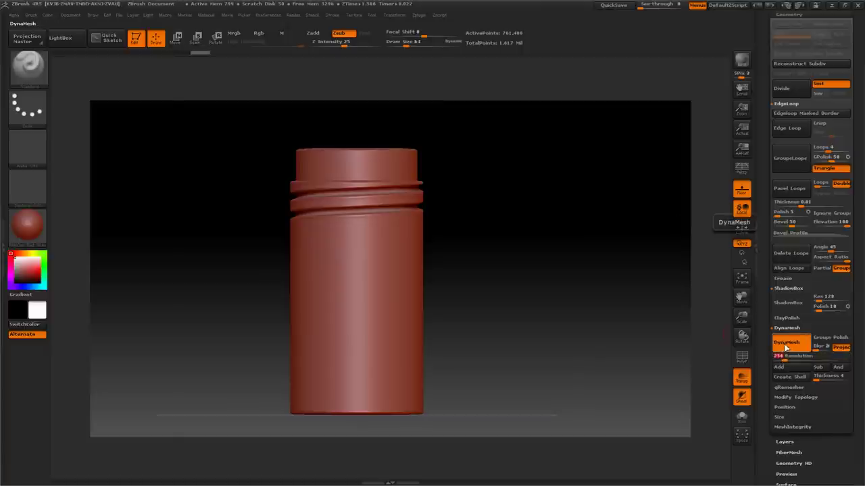
click(786, 347)
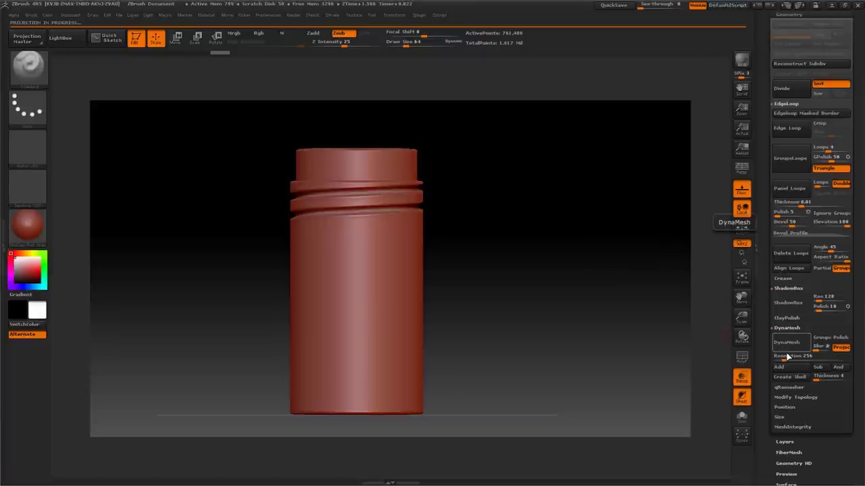
drag(558, 230, 560, 274)
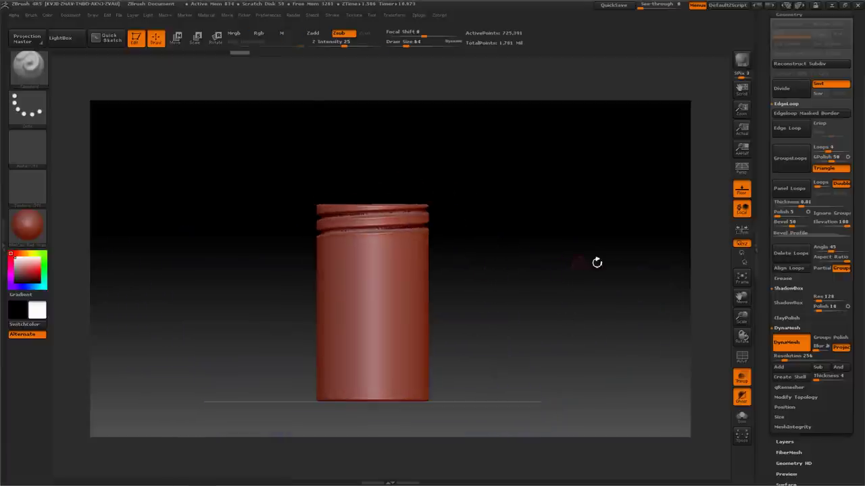
- Close the holes in the hollowed Bottle base mesh
drag(767, 357, 767, 306)
click(777, 346)
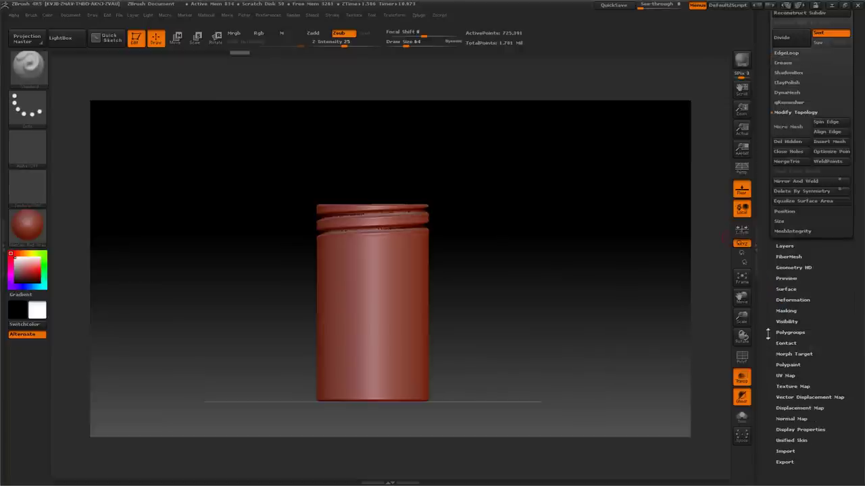
scroll(766, 306, up, 5)
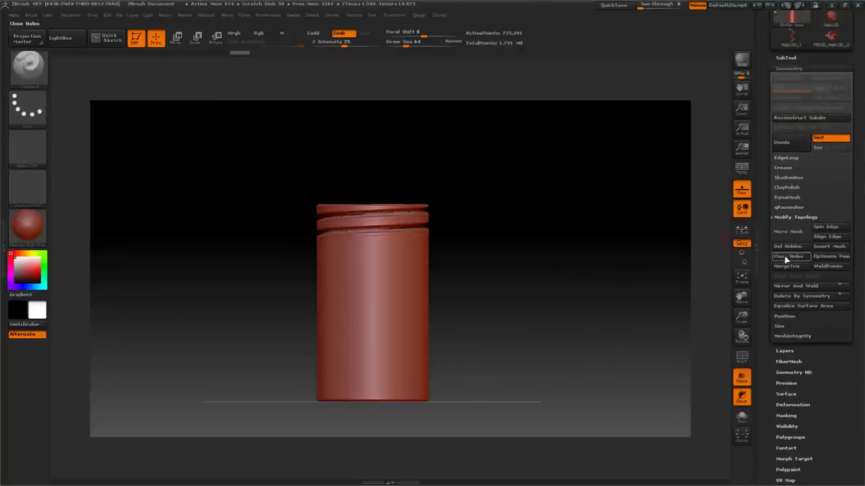
click(775, 261)
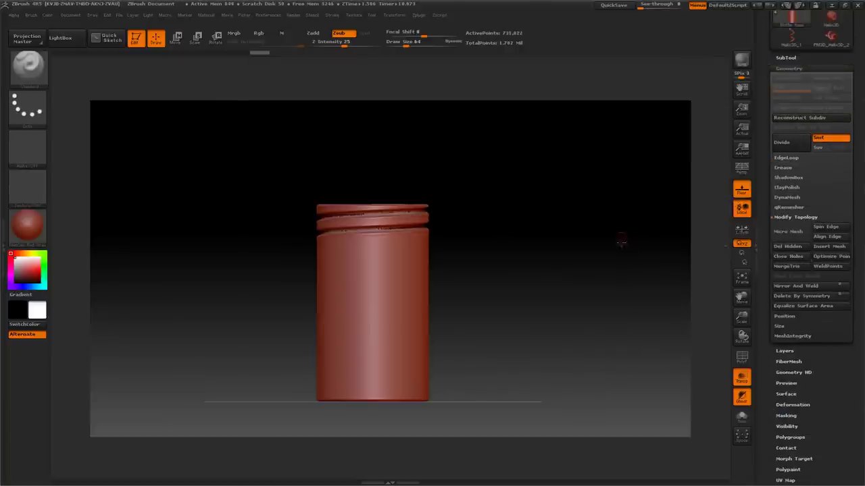
drag(621, 241, 588, 254)
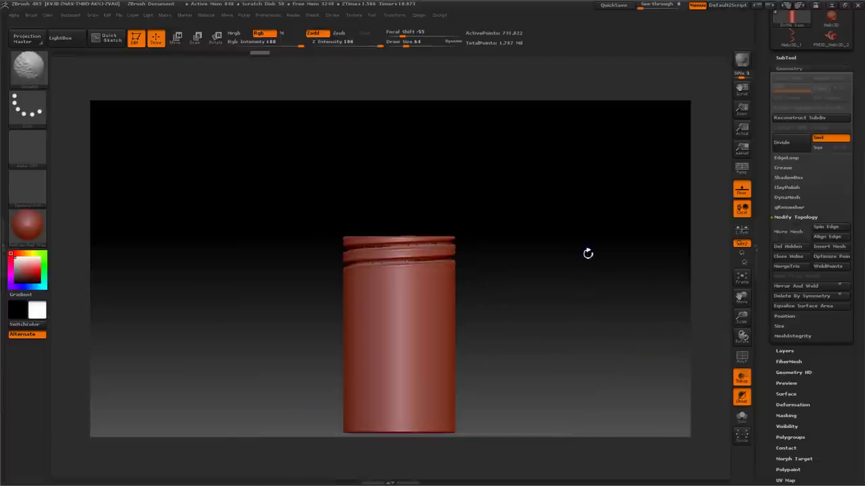
key(b)
key(d)
key(s)
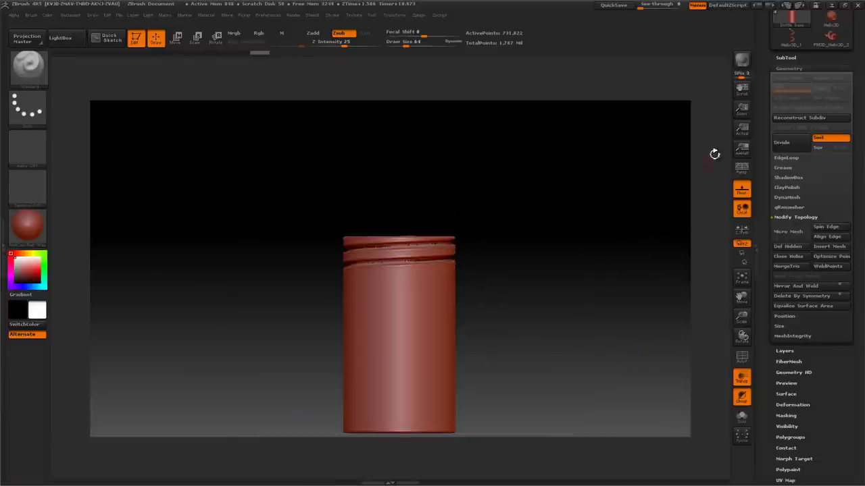
- Select the Bottle cap cutter subtool and hide Bottle base
click(776, 67)
drag(777, 66, 777, 112)
click(777, 112)
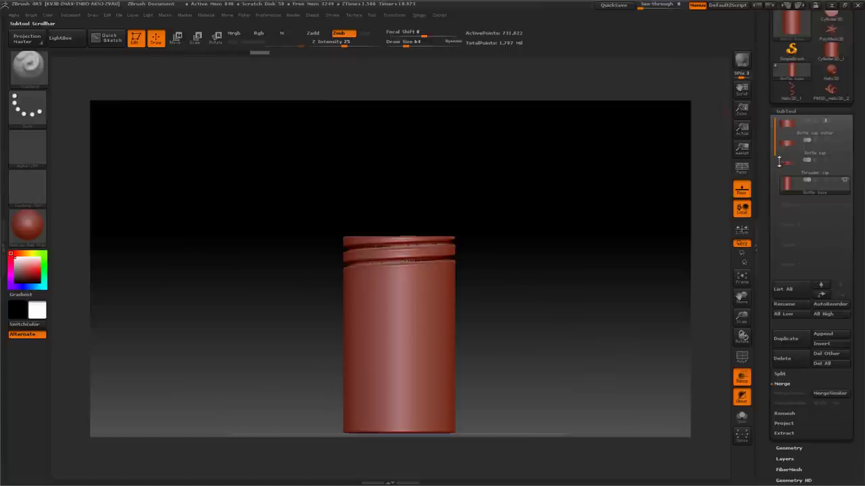
click(788, 131)
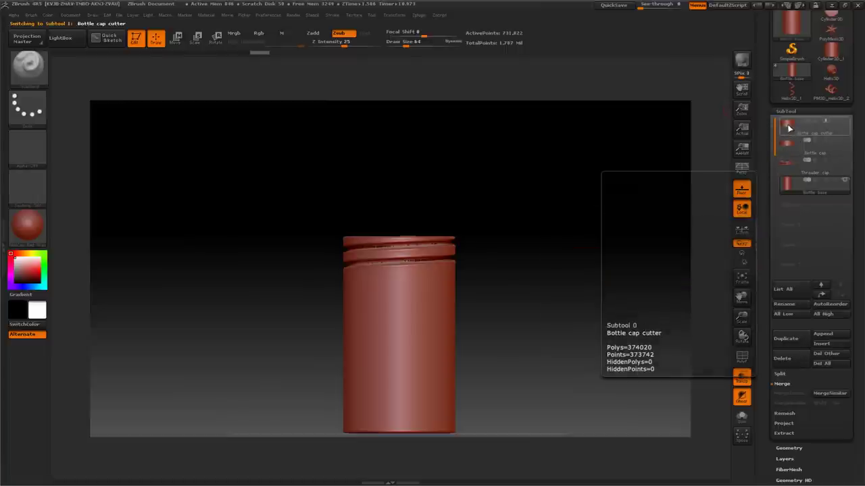
mouse_move(805, 191)
click(843, 187)
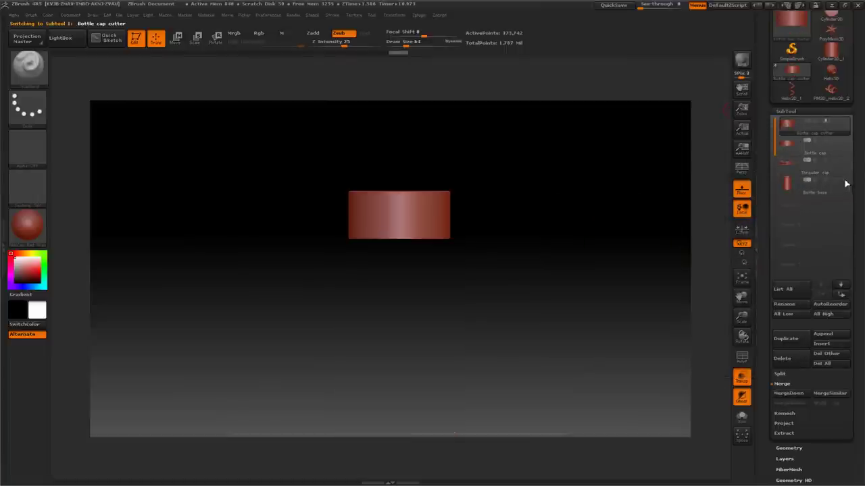
mouse_move(601, 160)
mouse_down()
mouse_move(606, 180)
mouse_move(608, 157)
mouse_move(616, 156)
mouse_up()
- Select Bottle cap and show only it with Bottle cap cutter, hiding the threader and Bottle base
click(797, 149)
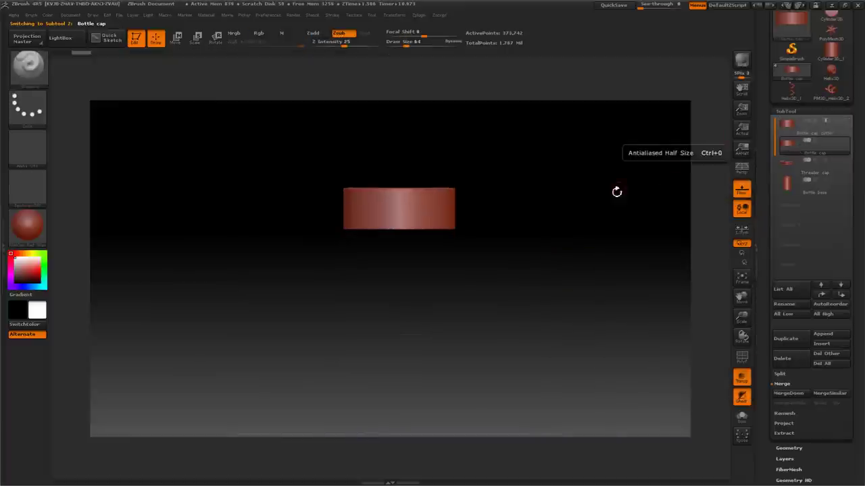
click(844, 140)
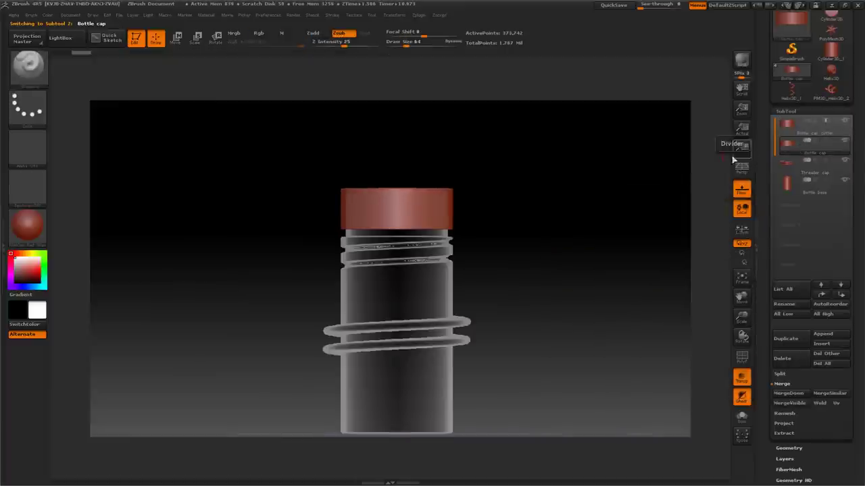
click(845, 161)
click(844, 180)
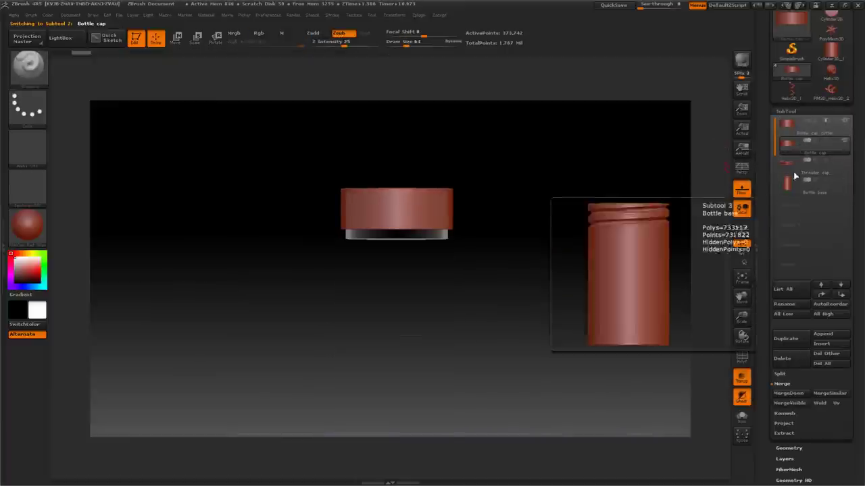
drag(619, 165, 617, 167)
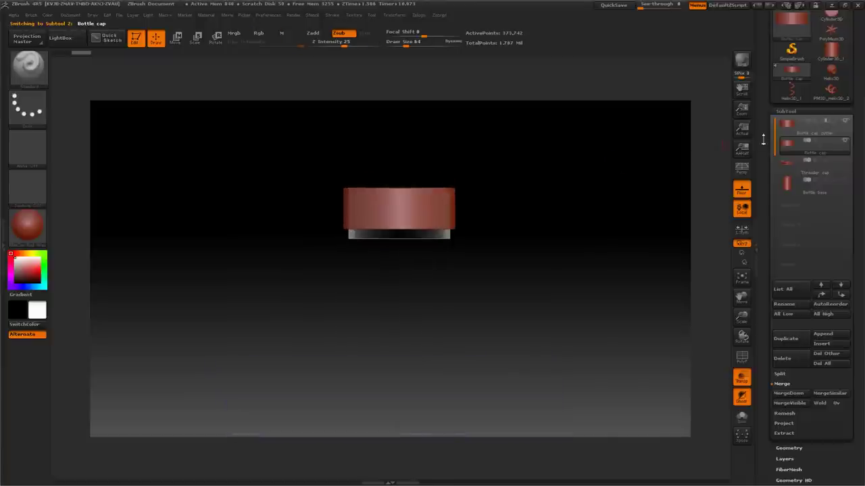
- Reorder Bottle cap cutter to sit directly below Bottle cap and make Bottle cap the active subtool
click(808, 128)
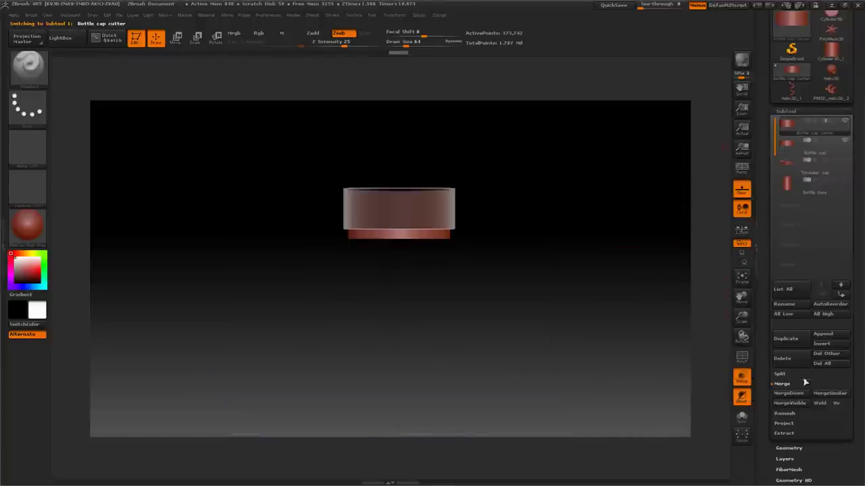
click(840, 295)
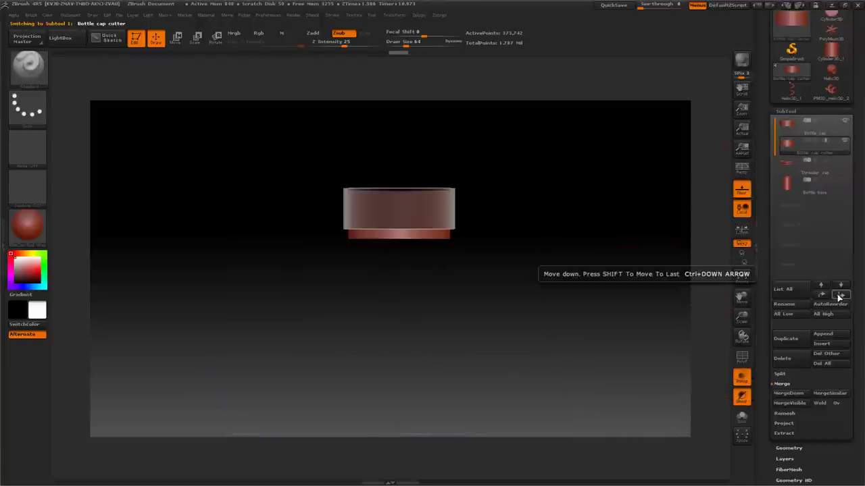
click(789, 128)
drag(589, 189, 574, 283)
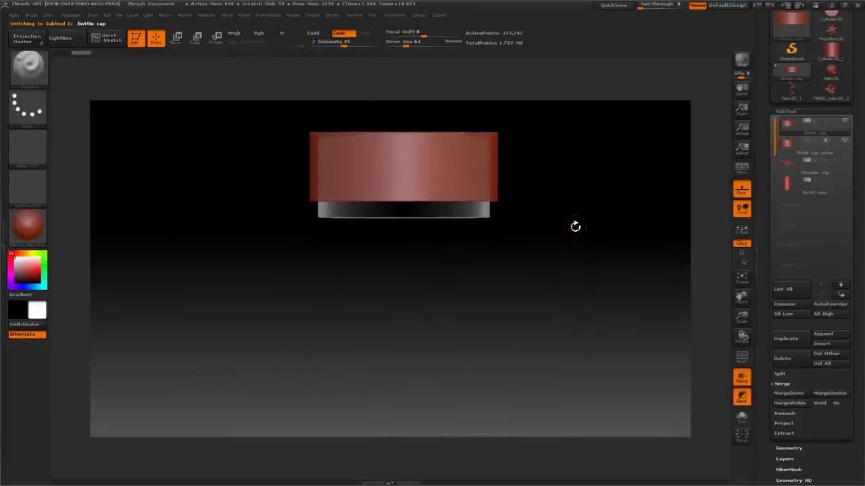
mouse_move(575, 225)
alt+mouse_down()
mouse_move(577, 277)
mouse_move(567, 235)
alt+mouse_up()
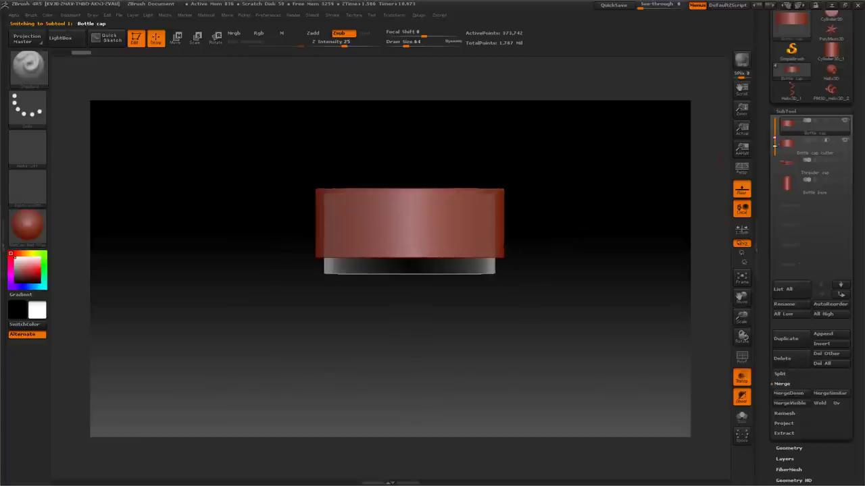
- Lower Bottle cap cutter slightly to leave a thicker top on the cap
click(796, 145)
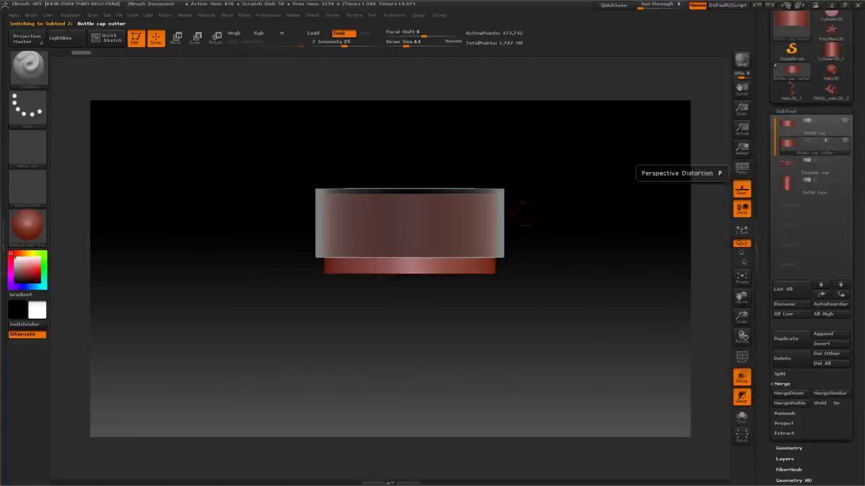
key(w)
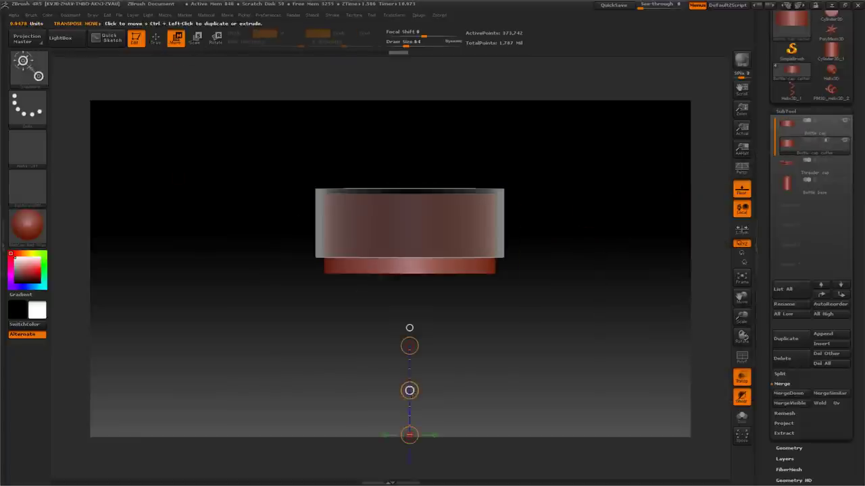
drag(409, 390, 413, 390)
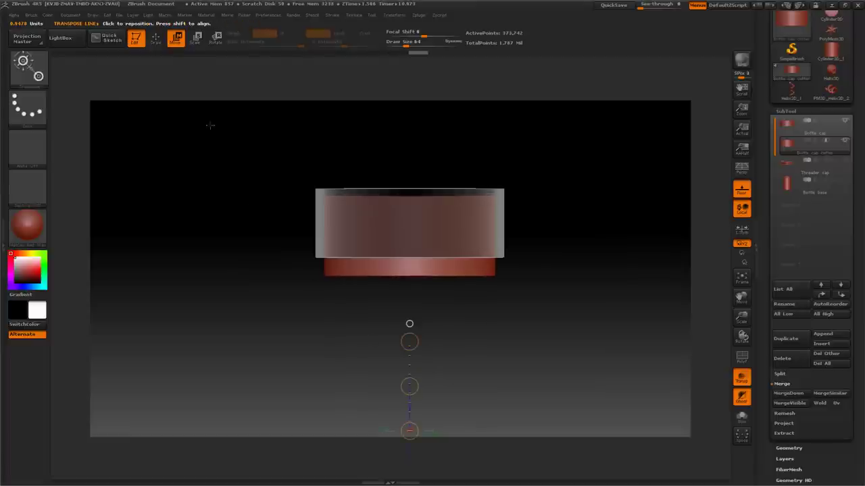
click(158, 43)
- Merge Bottle cap down with the Bottle cap cutter subtool
click(788, 133)
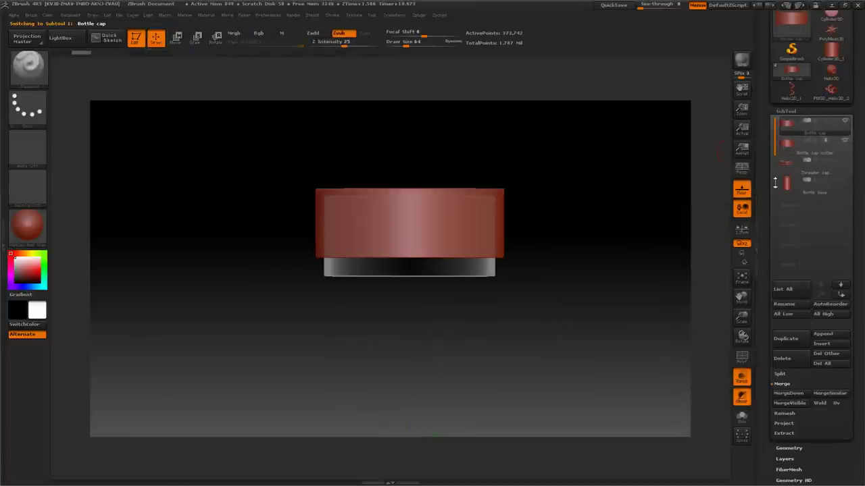
scroll(764, 290, down, 3)
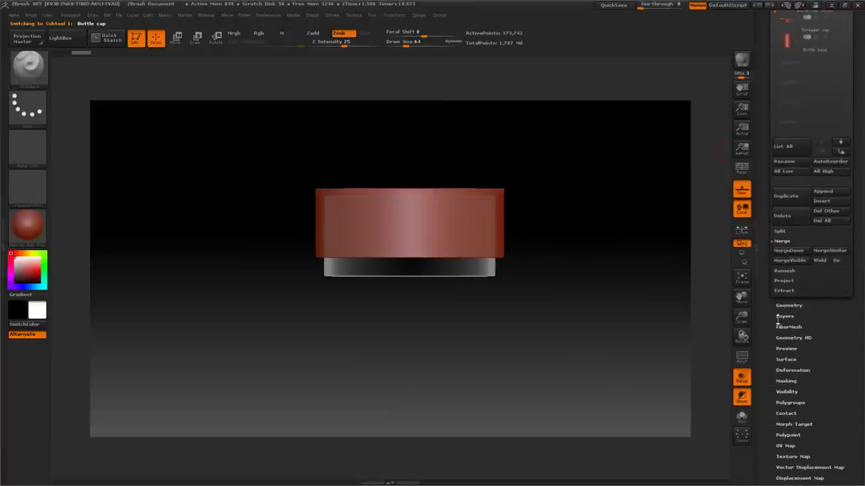
click(783, 251)
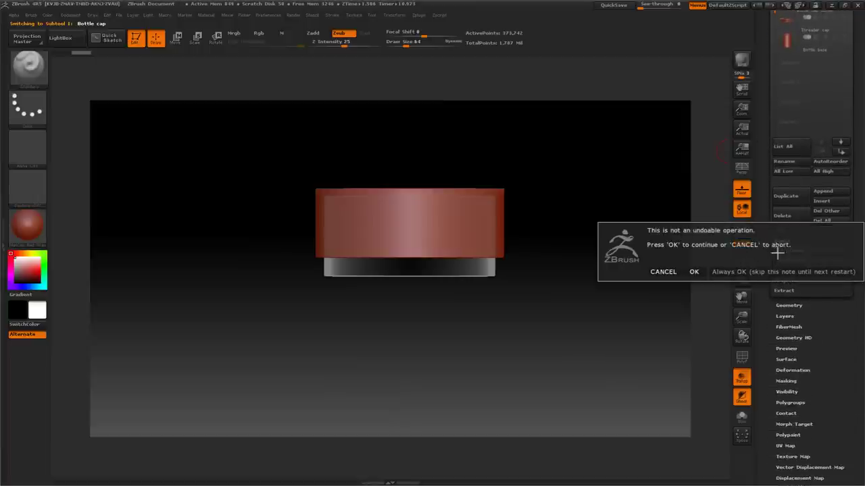
click(693, 271)
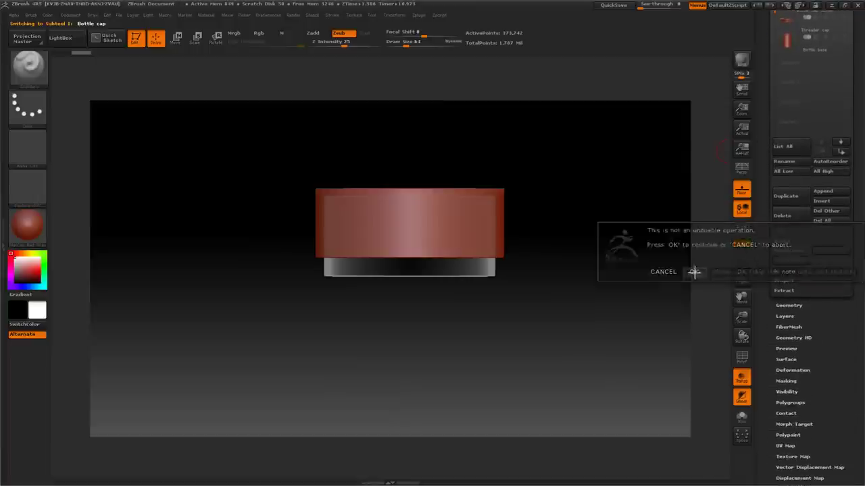
- Set the DynaMesh resolution to 256 and re-DynaMesh the merged Bottle cap to subtract the cutter from it
click(787, 305)
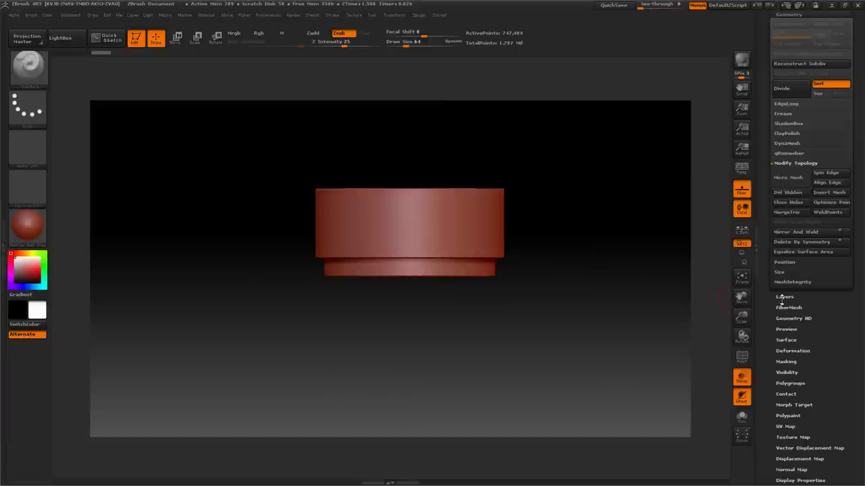
click(781, 143)
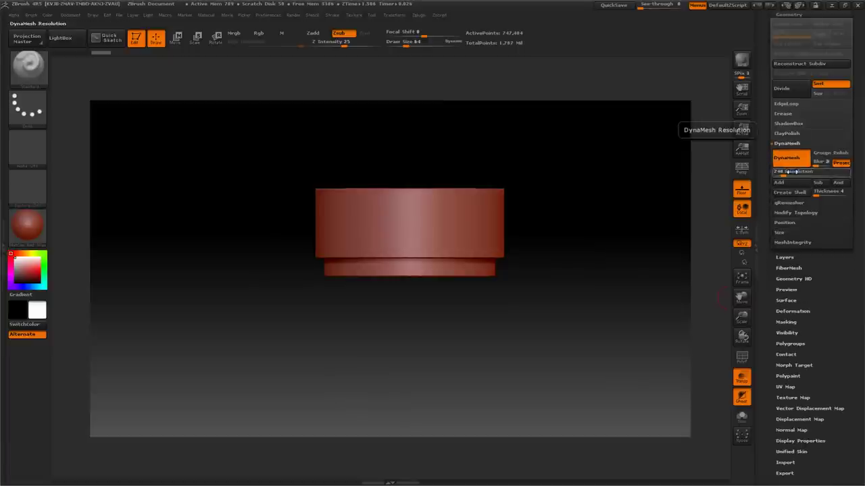
click(791, 173)
text(21)
key(Return)
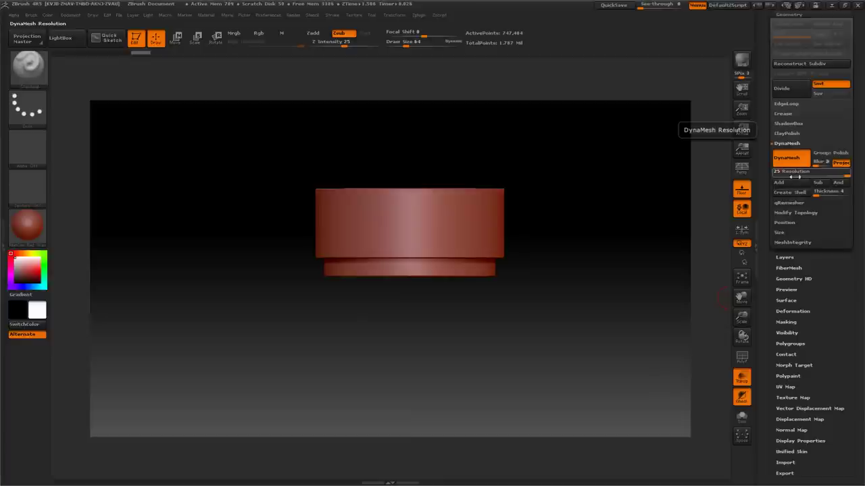
click(788, 160)
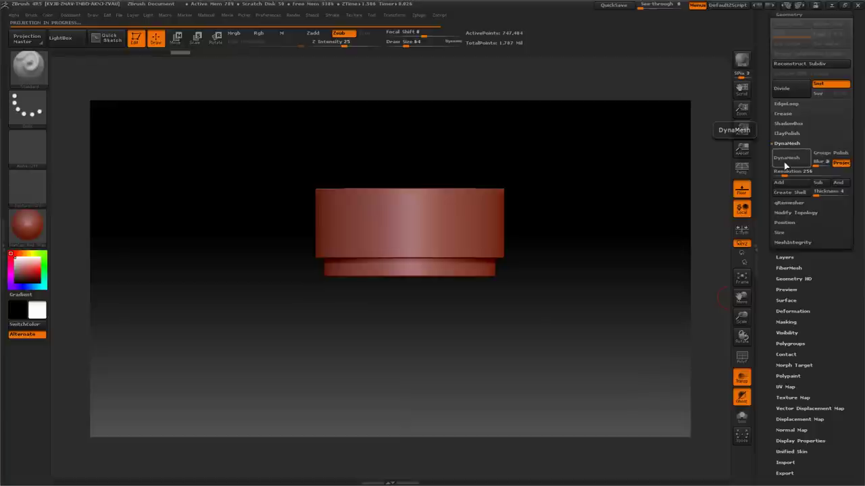
click(785, 164)
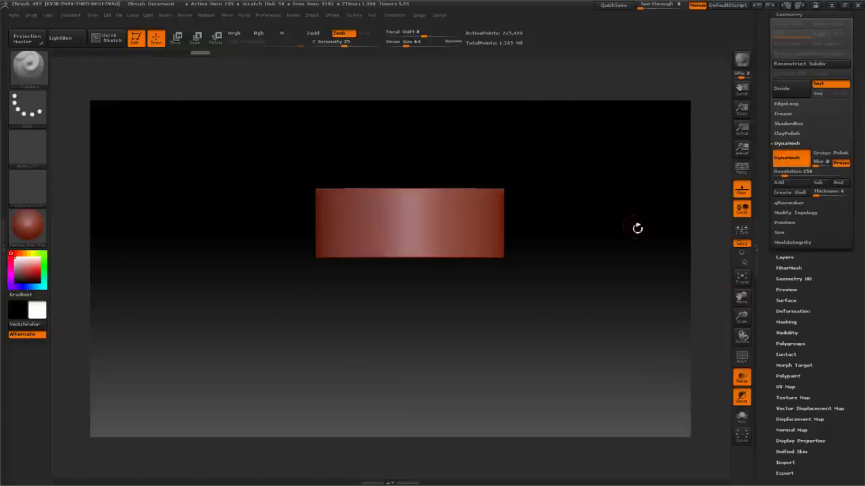
drag(637, 228, 637, 197)
- Show the Threader cap subtool together with the Bottle cap
drag(761, 96, 773, 193)
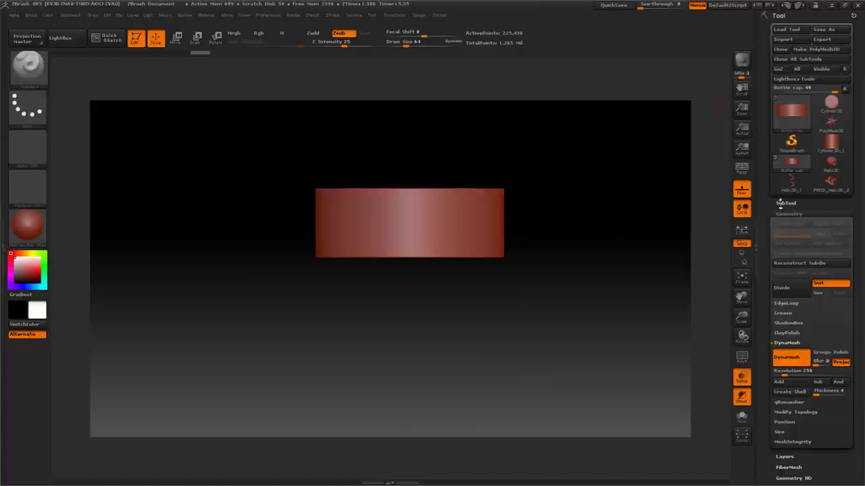
click(784, 202)
mouse_move(824, 175)
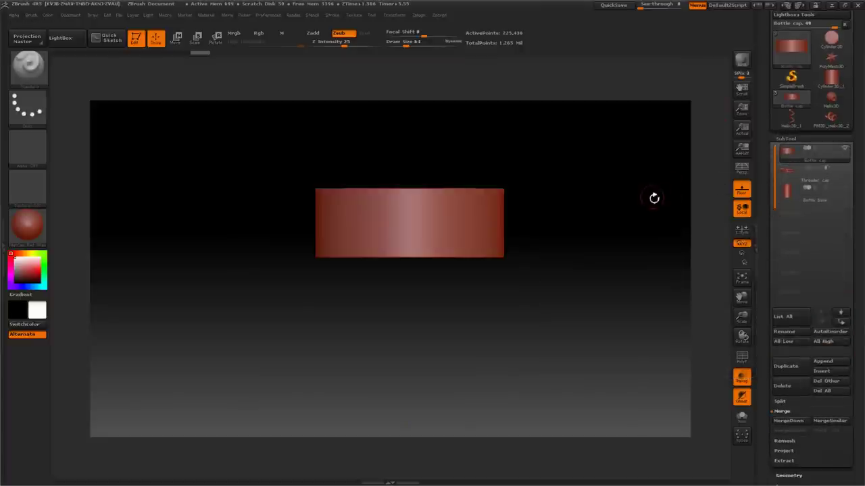
mouse_move(794, 177)
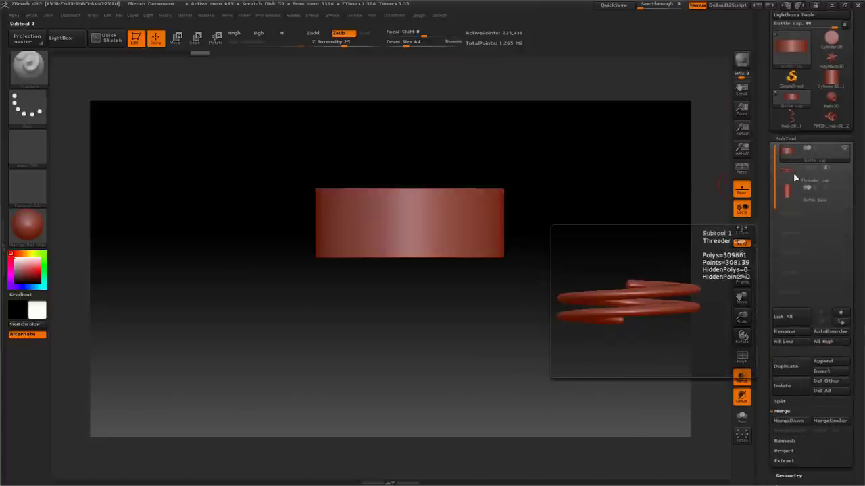
click(845, 168)
mouse_move(683, 216)
mouse_down()
mouse_move(669, 220)
mouse_move(666, 250)
mouse_move(669, 172)
mouse_move(673, 183)
mouse_up()
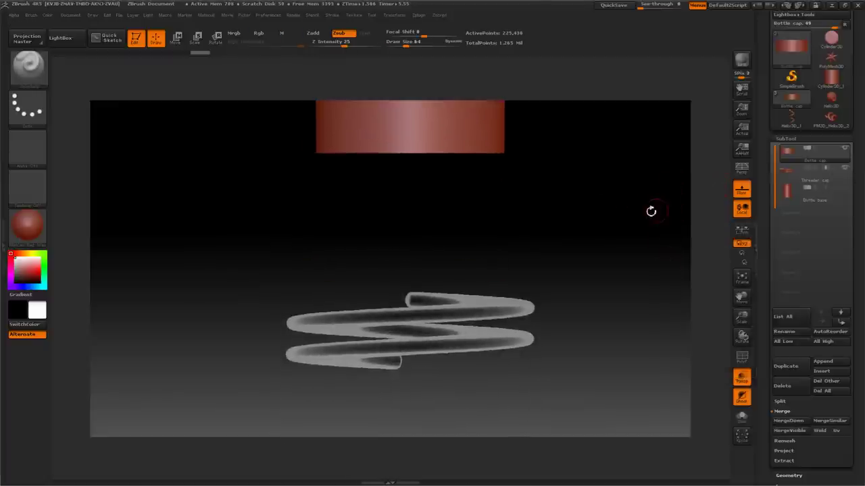
- Move the Threader cap straight up along a Transpose line until it overlaps the Bottle cap
click(177, 38)
drag(404, 279, 418, 406)
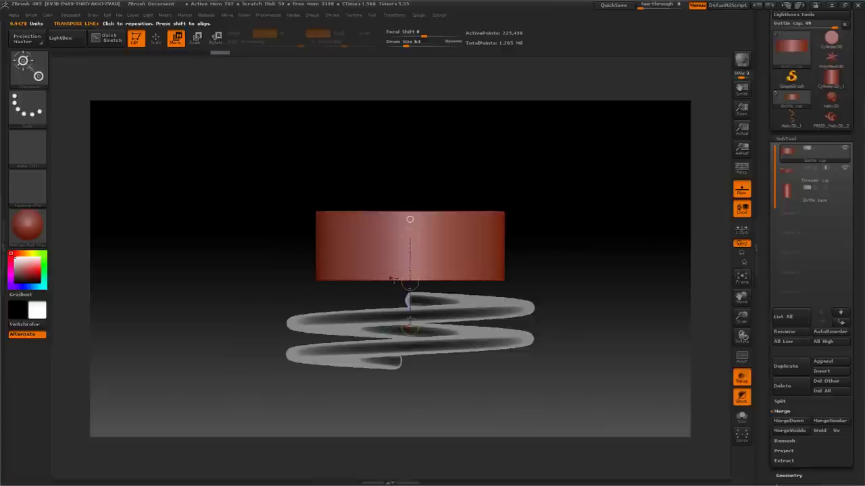
click(793, 172)
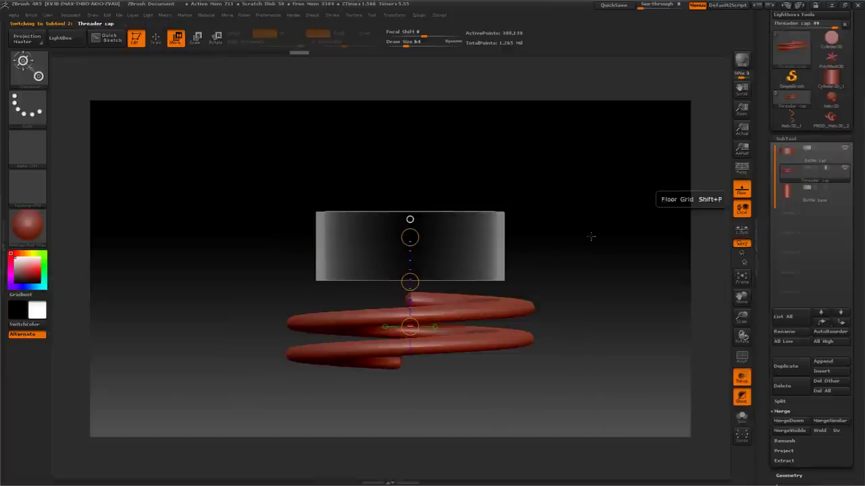
drag(410, 283, 403, 198)
drag(599, 177, 593, 223)
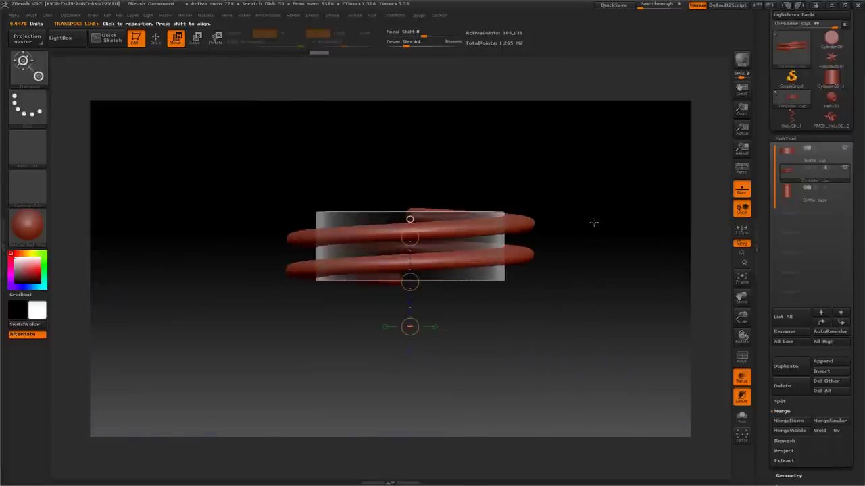
click(156, 39)
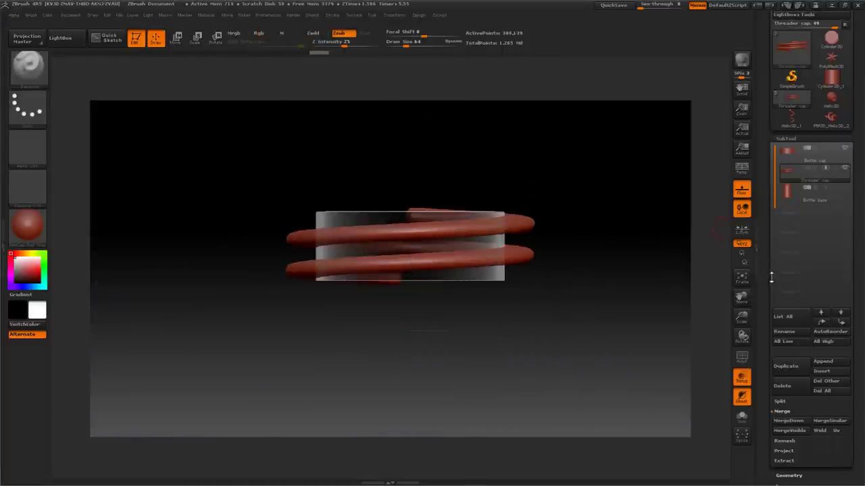
- Shrink the Threader cap on all three axes with the Size deformation until it fits within the cap's outer wall
scroll(771, 277, down, 5)
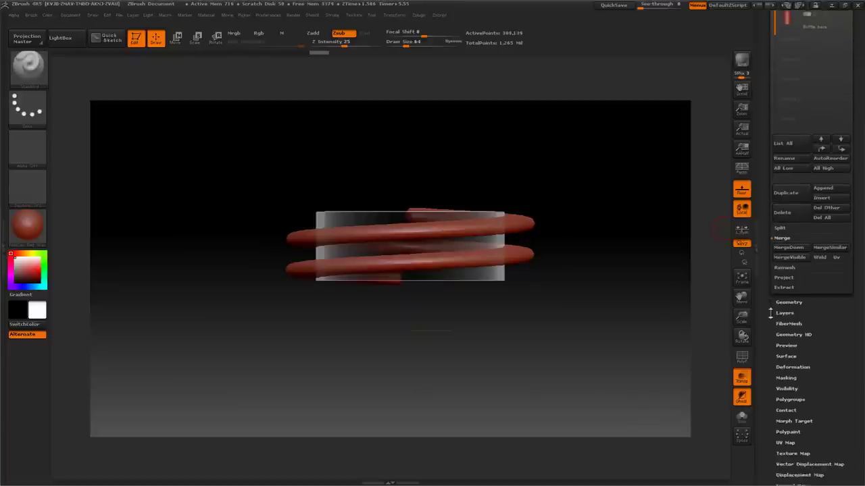
scroll(770, 313, down, 1)
mouse_move(781, 348)
mouse_down()
mouse_move(768, 293)
mouse_move(768, 356)
mouse_up()
drag(810, 285, 791, 279)
drag(675, 302, 629, 198)
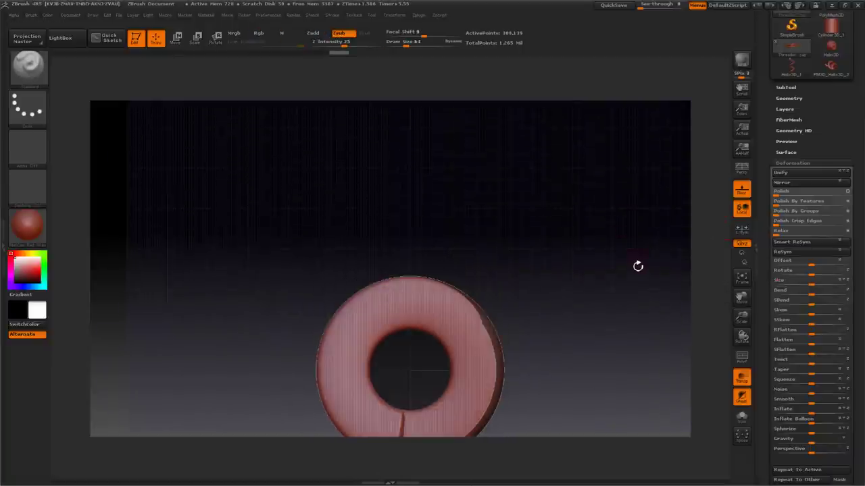
drag(645, 284, 628, 216)
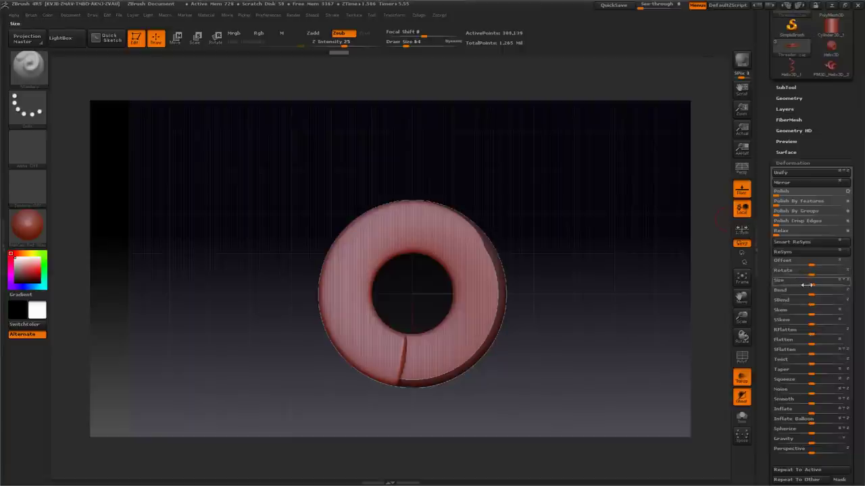
drag(808, 280, 802, 282)
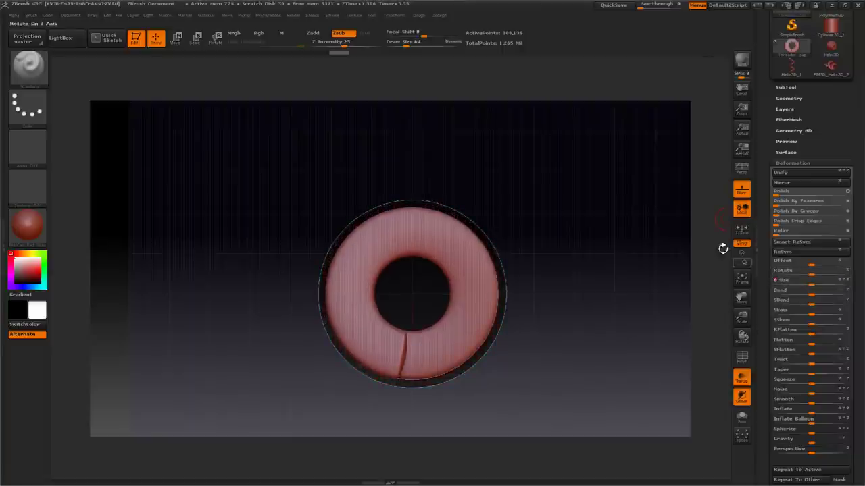
- Stretch the Threader cap on the Z axis only to roughly match the cap's height, then reduce it slightly
drag(635, 213, 599, 233)
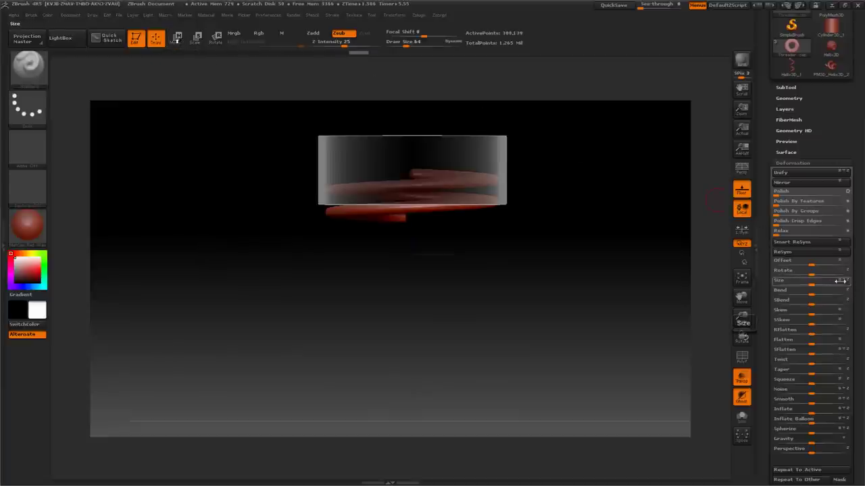
drag(820, 282, 830, 282)
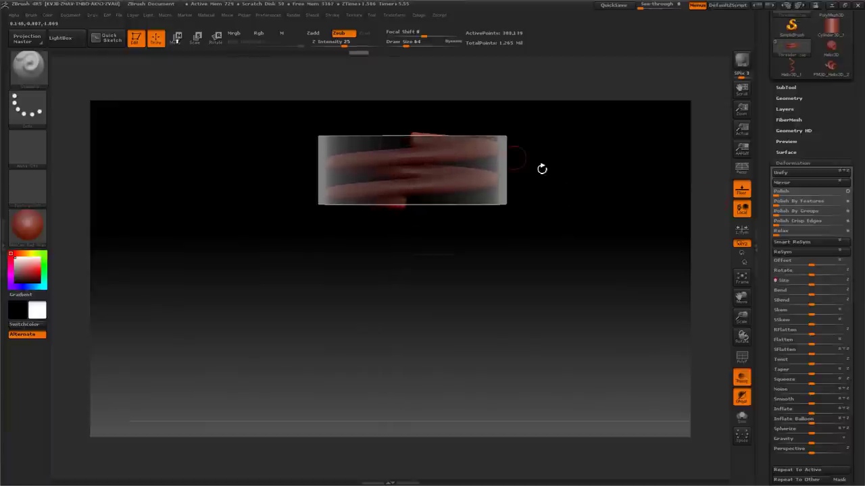
mouse_move(613, 268)
mouse_down()
mouse_move(613, 169)
mouse_move(610, 236)
mouse_up()
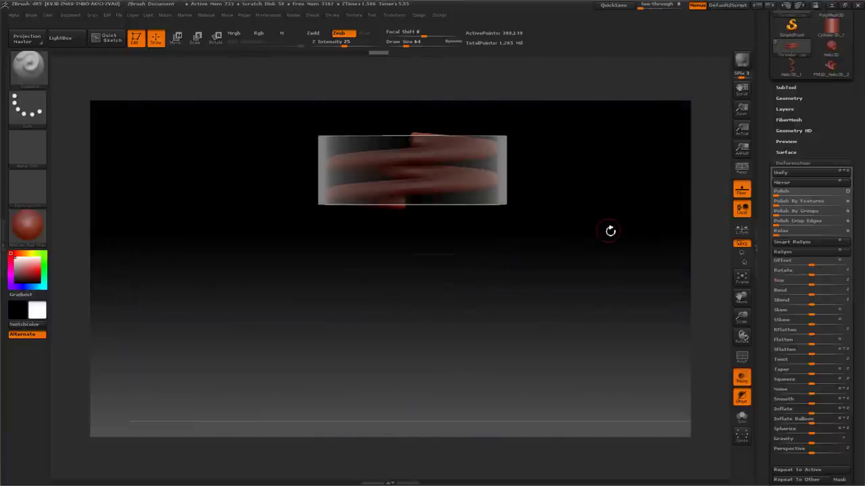
mouse_move(610, 231)
mouse_down()
mouse_move(621, 290)
mouse_move(645, 329)
mouse_move(635, 298)
mouse_move(647, 226)
mouse_move(640, 297)
mouse_up()
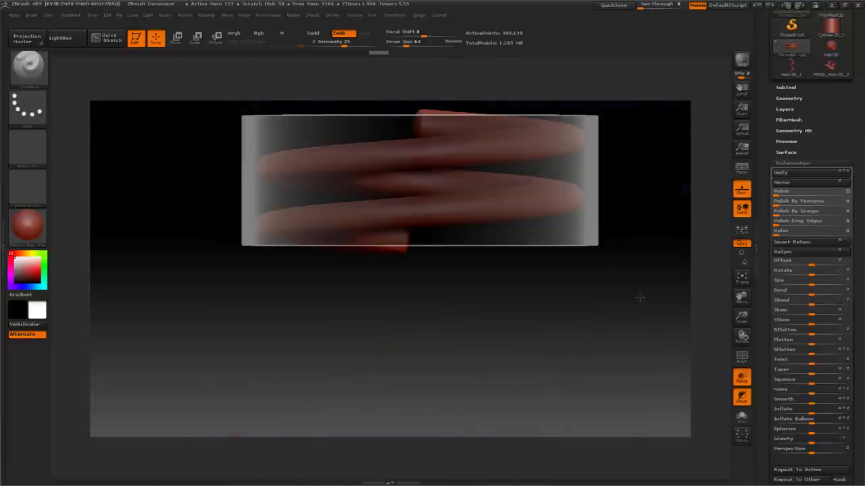
drag(809, 283, 806, 283)
- Enlarge the Threader cap very slightly on X and Y only with the Size deformation
drag(620, 305, 624, 191)
drag(657, 240, 649, 169)
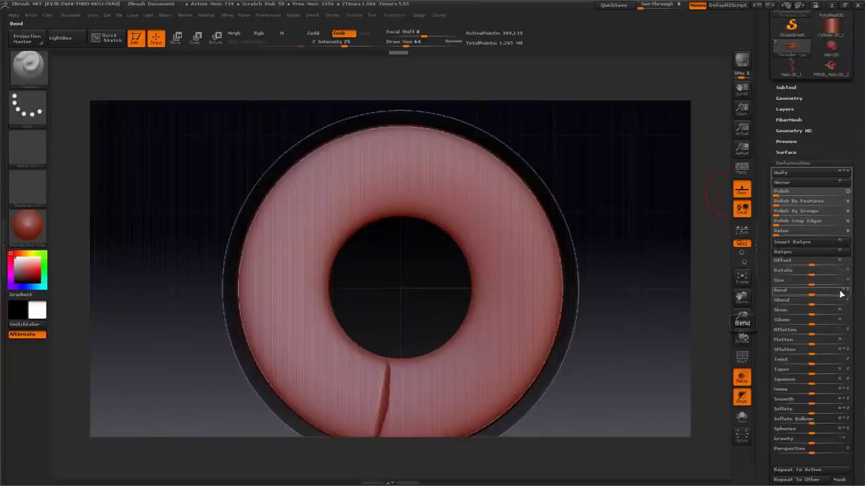
mouse_move(832, 291)
mouse_down()
mouse_move(810, 291)
mouse_move(818, 291)
mouse_up()
key(ctrl+z)
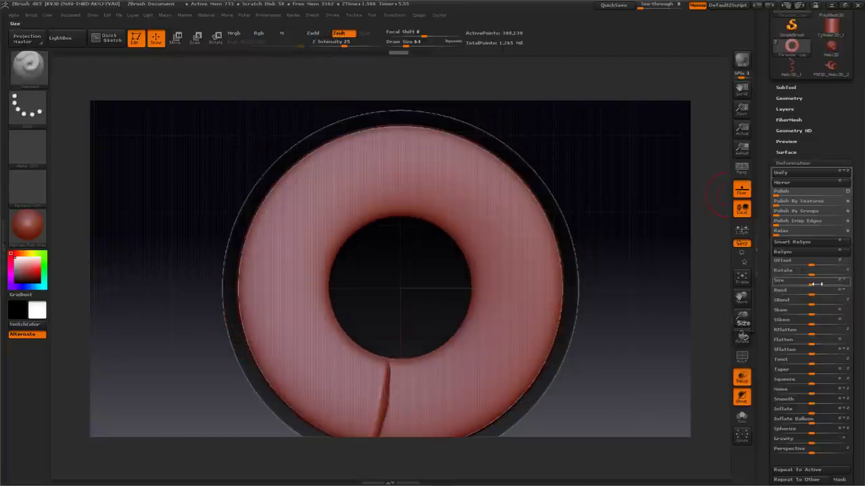
drag(816, 285, 817, 285)
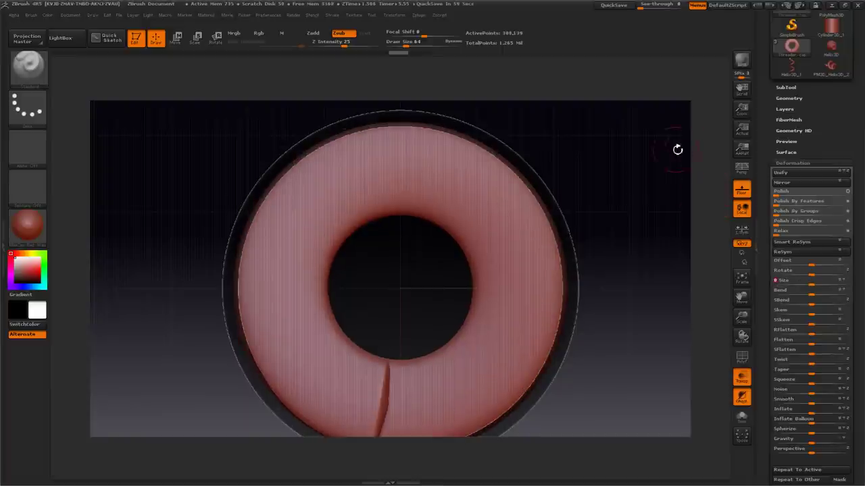
drag(677, 147, 676, 266)
drag(566, 219, 575, 289)
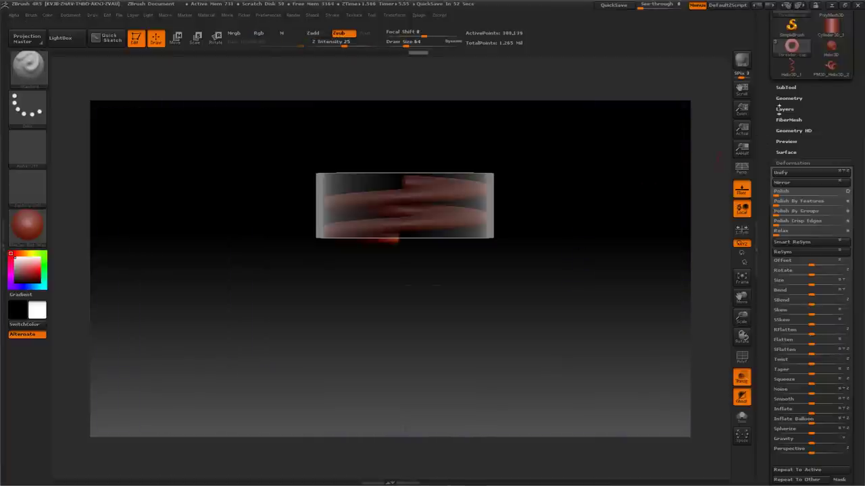
- Merge Bottle cap down with the Threader cap subtool
click(783, 87)
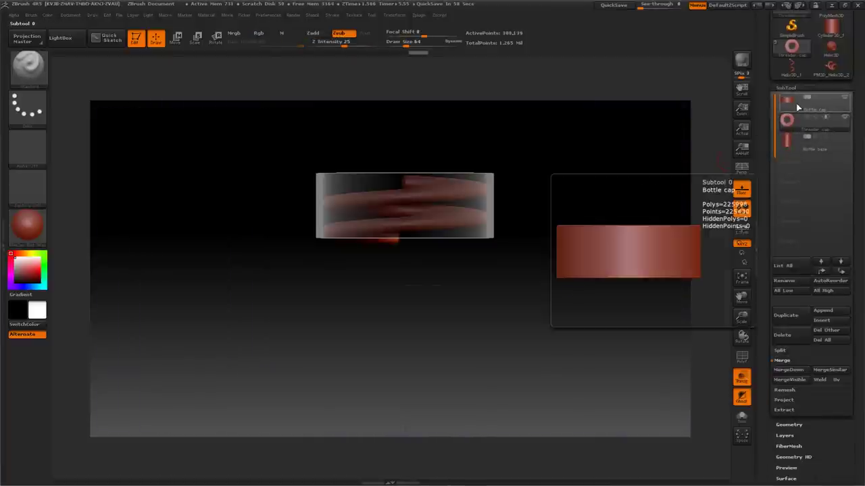
click(797, 116)
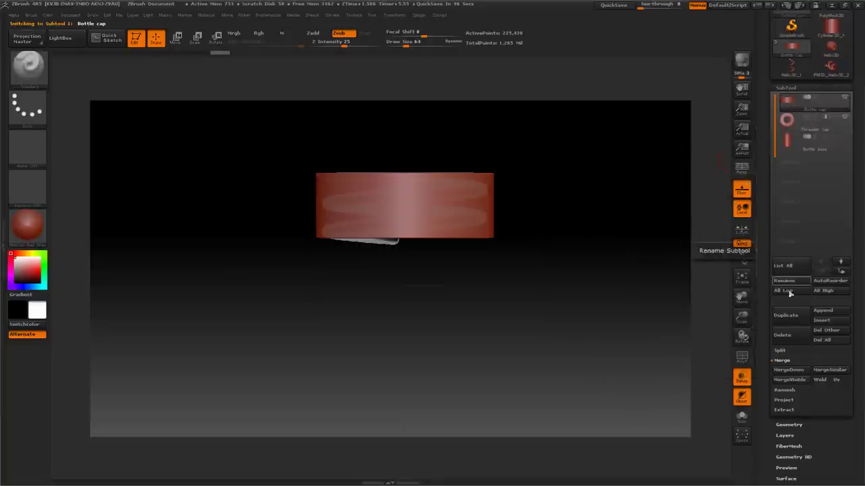
click(780, 371)
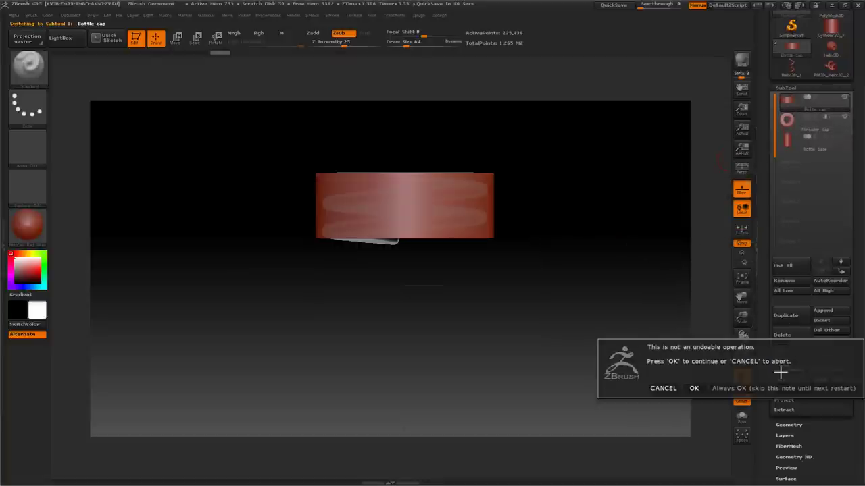
click(691, 389)
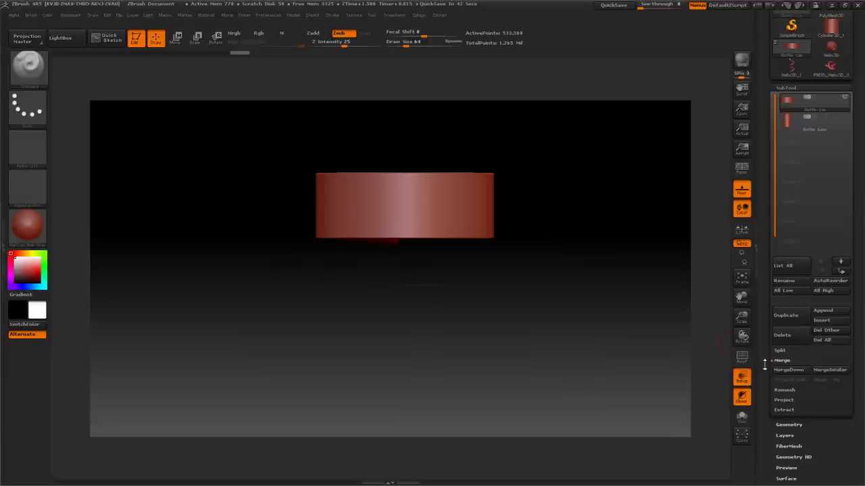
- Re-DynaMesh the merged Bottle cap at resolution 256 to cut the thread into its inner wall
drag(765, 365, 761, 323)
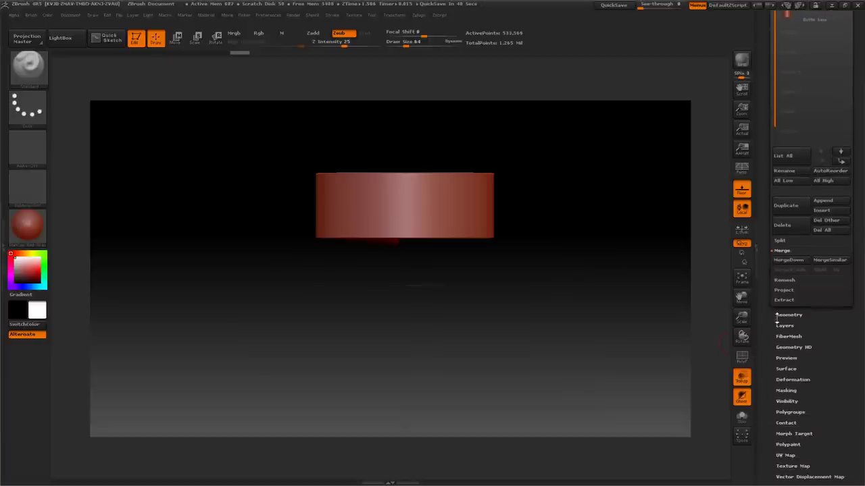
click(784, 315)
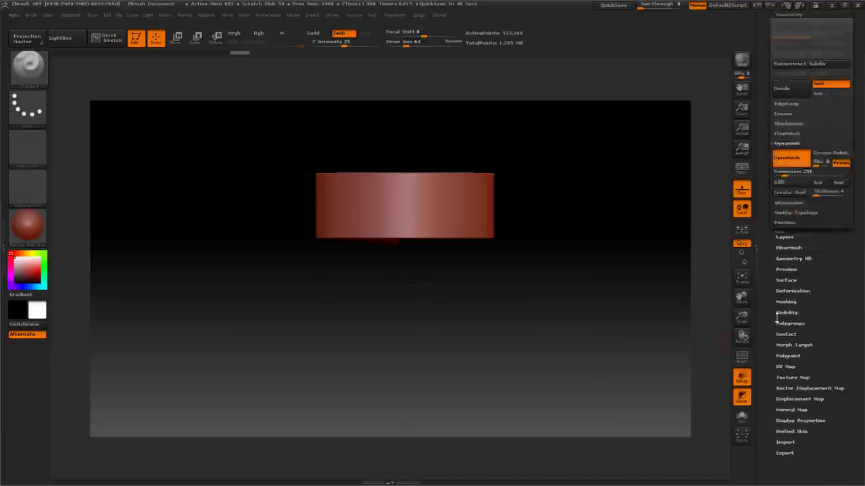
click(792, 149)
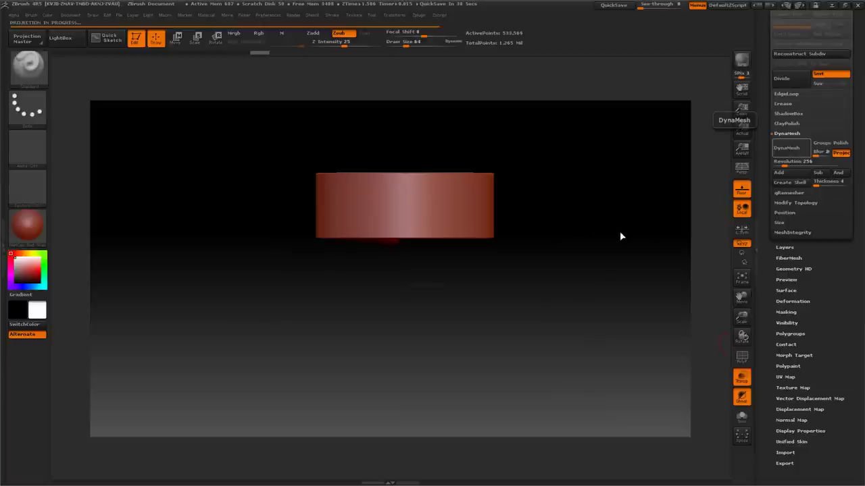
drag(620, 230, 620, 302)
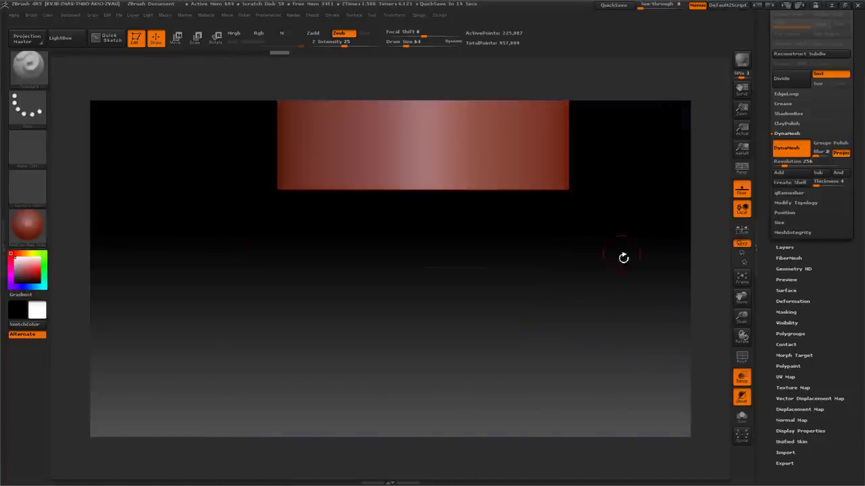
alt+drag(635, 282, 627, 217)
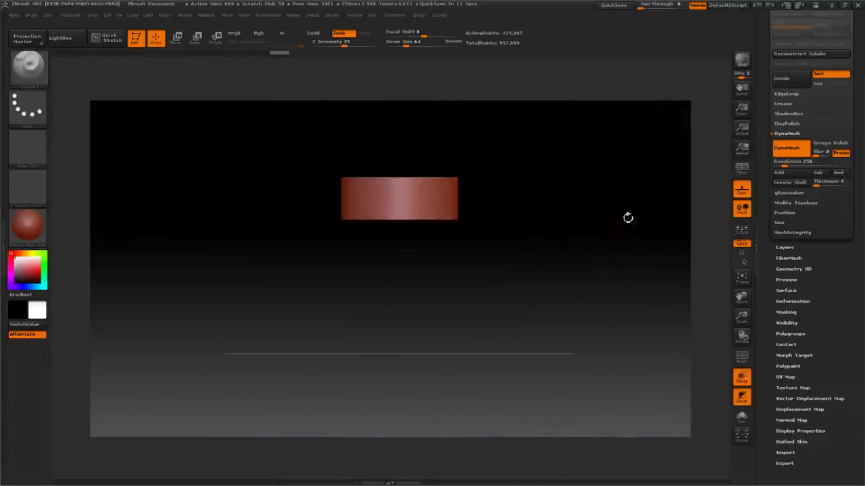
drag(764, 101, 759, 181)
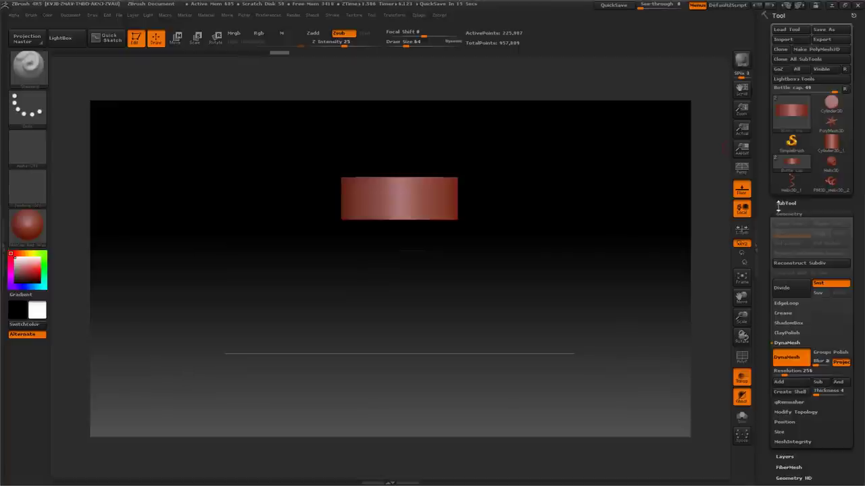
- Show the Bottle base subtool again and move the Bottle cap up onto the base's threaded neck
click(784, 203)
click(806, 170)
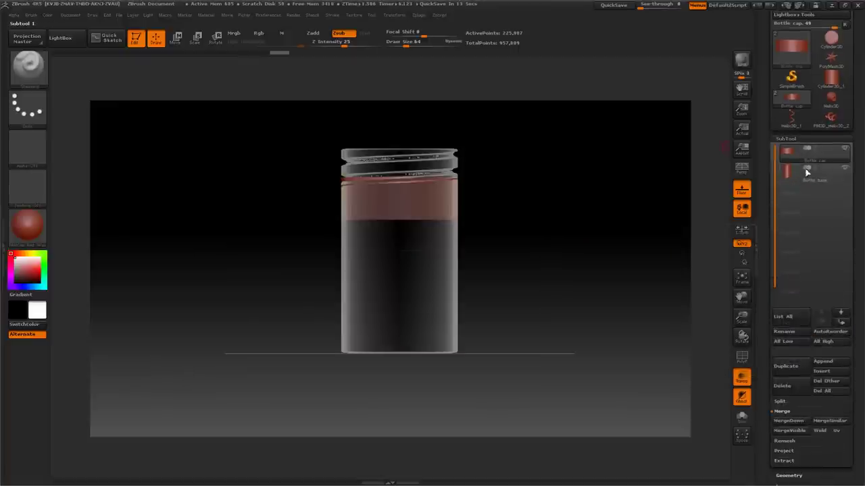
drag(631, 203, 691, 177)
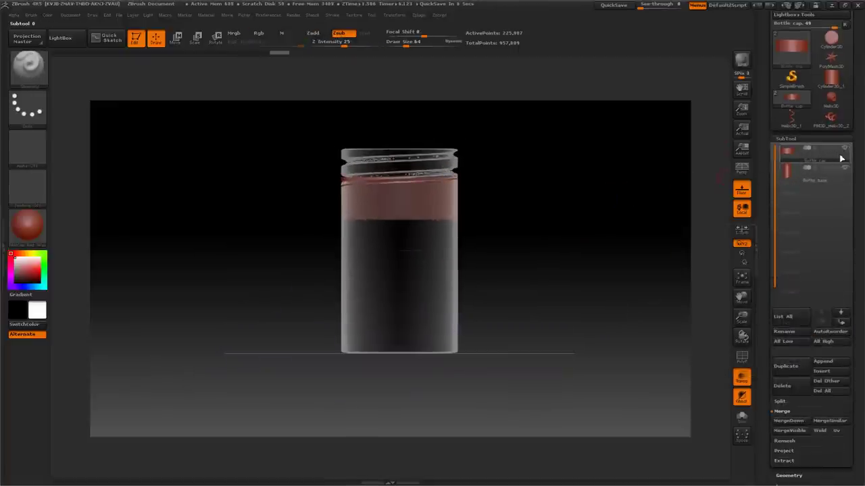
mouse_move(840, 158)
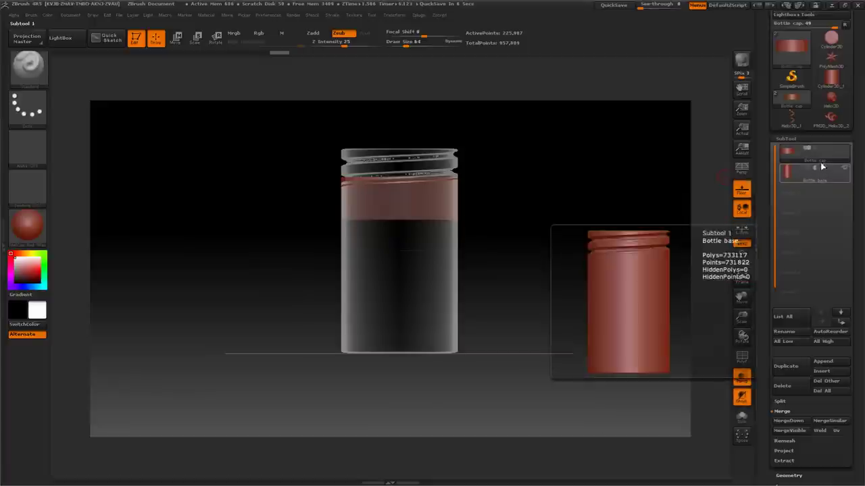
drag(641, 164, 659, 172)
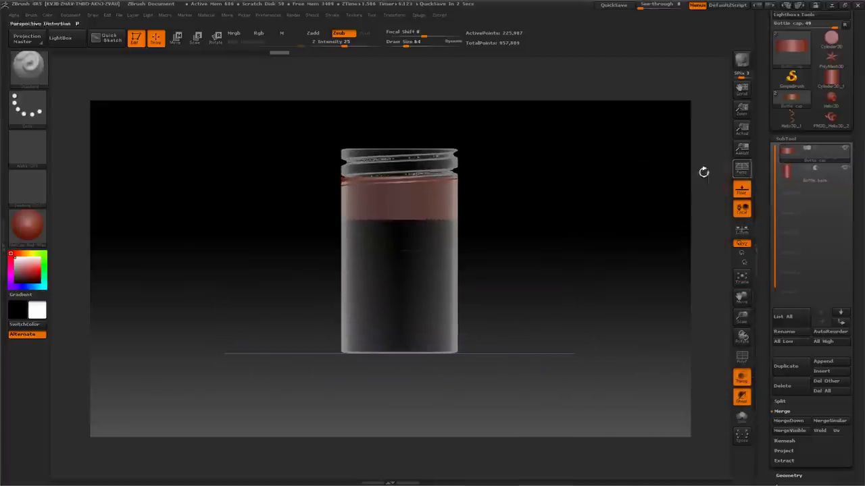
click(177, 38)
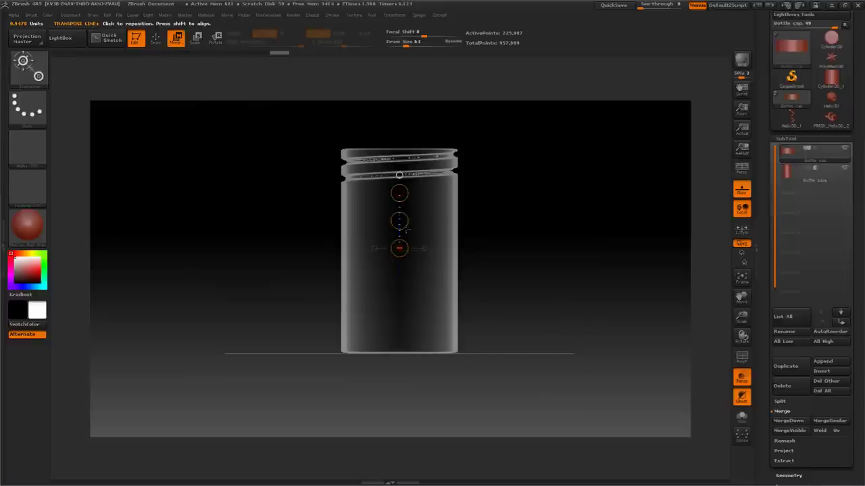
drag(399, 220, 392, 186)
drag(566, 180, 570, 227)
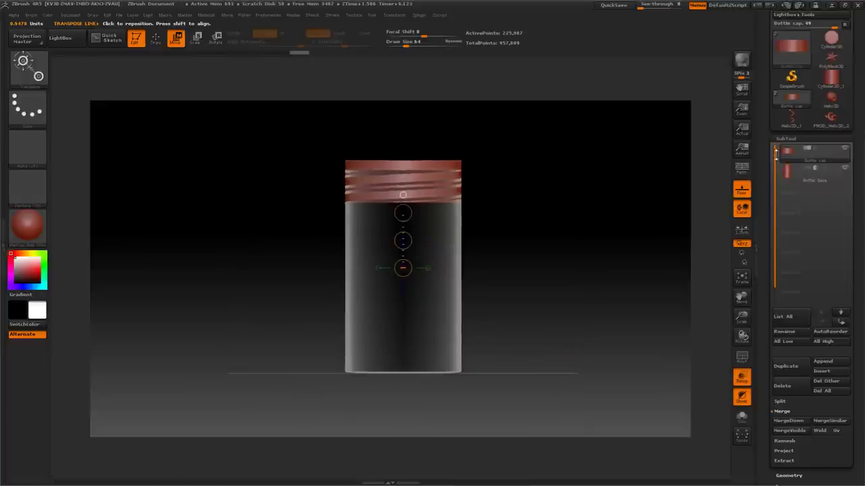
click(155, 38)
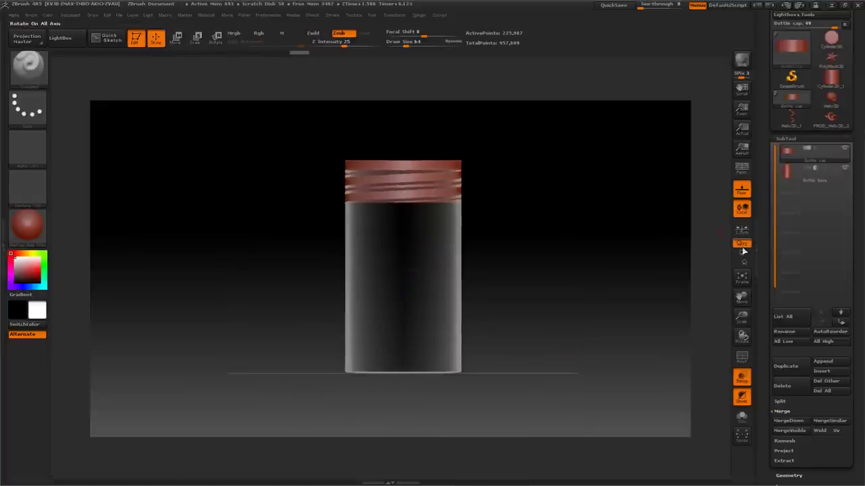
- Enlarge the Bottle cap slightly on X and Y only with the Size deformation so it overlaps the neck
scroll(765, 284, down, 5)
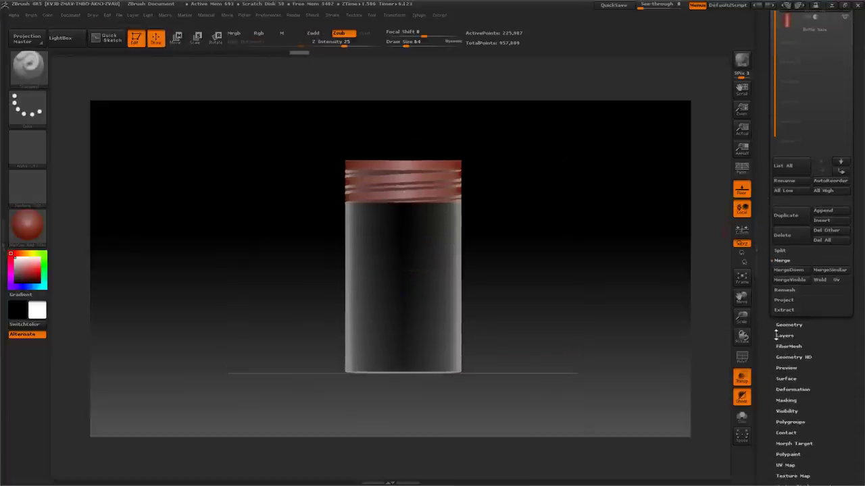
scroll(775, 331, down, 1)
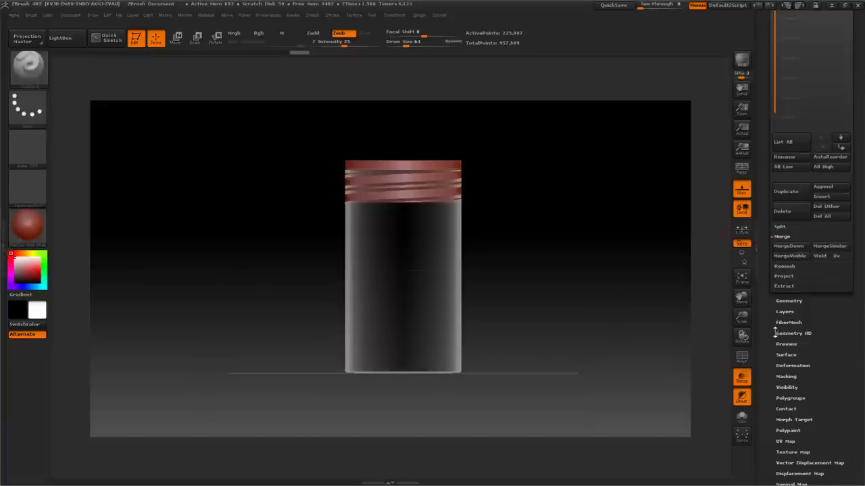
scroll(775, 331, up, 4)
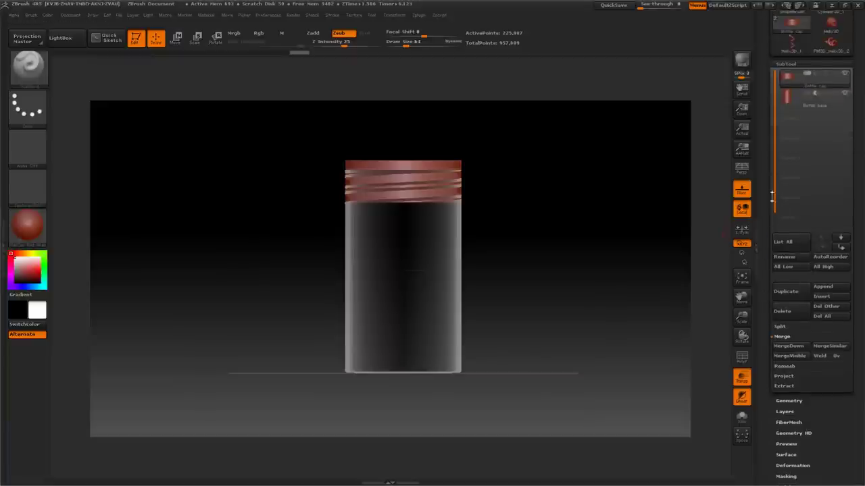
mouse_move(818, 99)
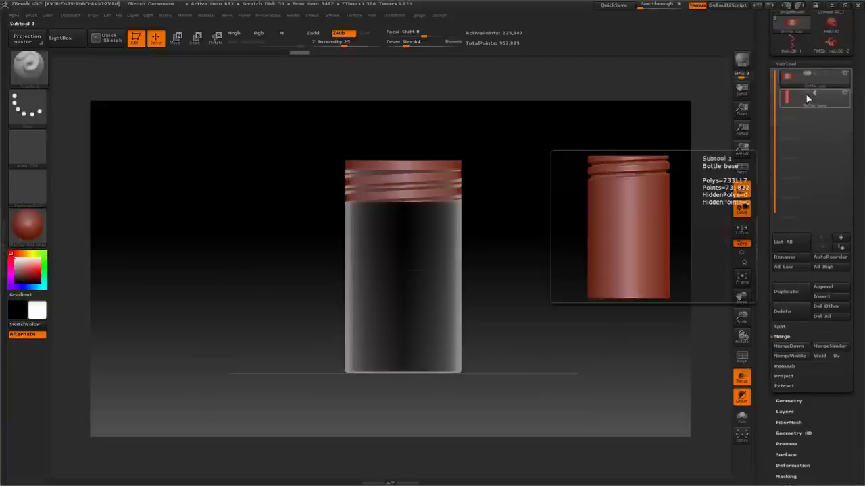
scroll(766, 252, down, 4)
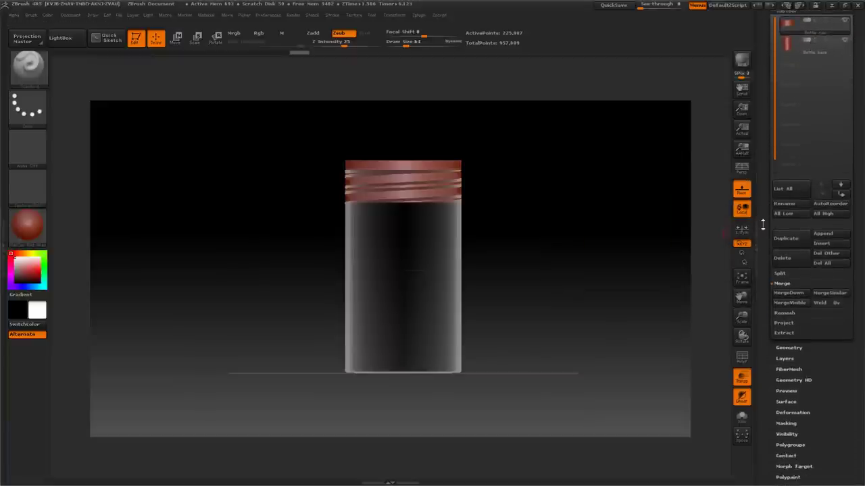
scroll(770, 337, down, 3)
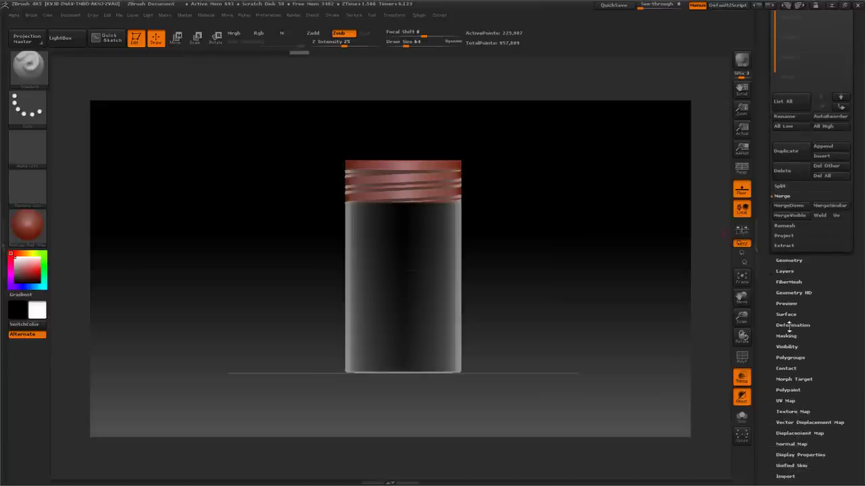
click(789, 324)
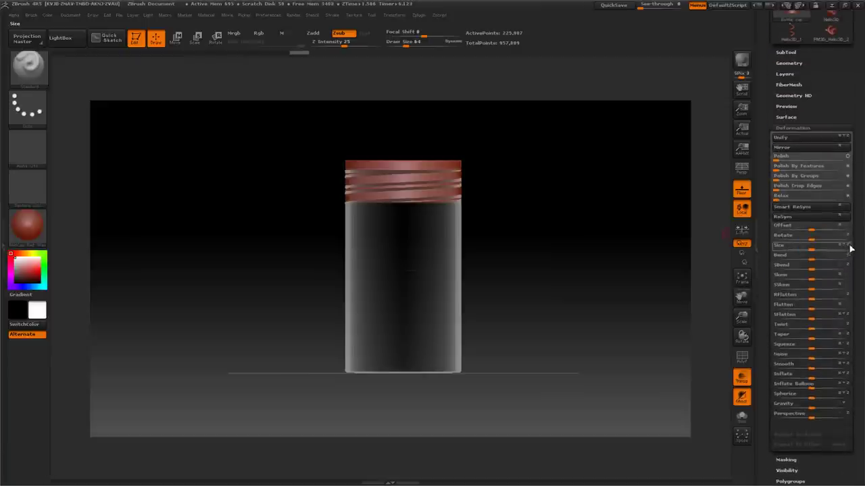
drag(833, 245, 825, 248)
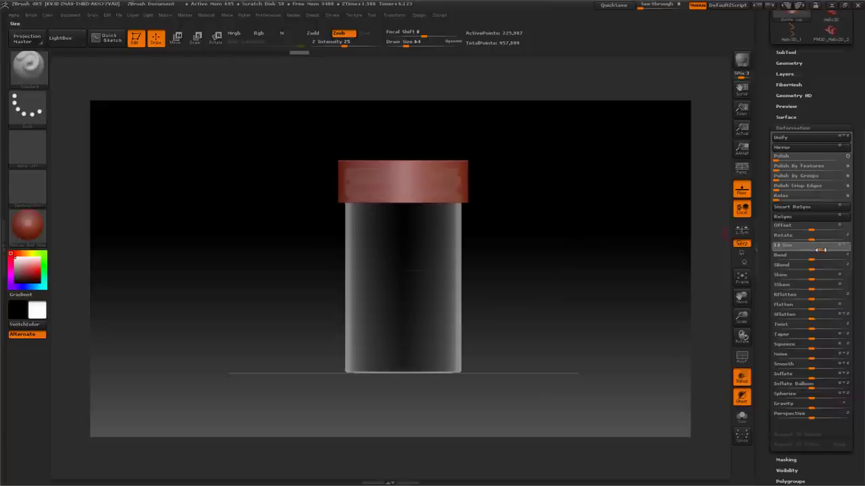
drag(820, 251, 818, 250)
- Turn off the transparent display of the subtools and enlarge the floor grid well beyond the bottle
drag(670, 268, 607, 253)
click(741, 376)
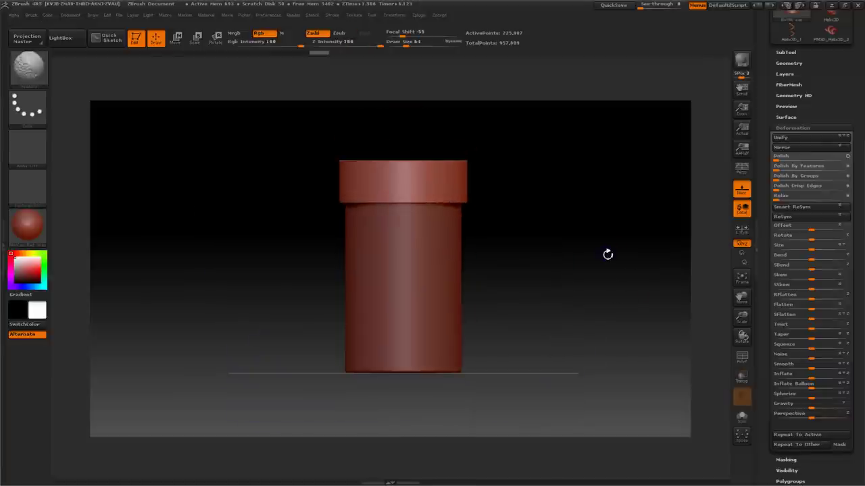
mouse_move(621, 282)
alt+mouse_down()
mouse_move(601, 288)
mouse_move(610, 293)
mouse_move(598, 247)
mouse_move(600, 283)
alt+mouse_up()
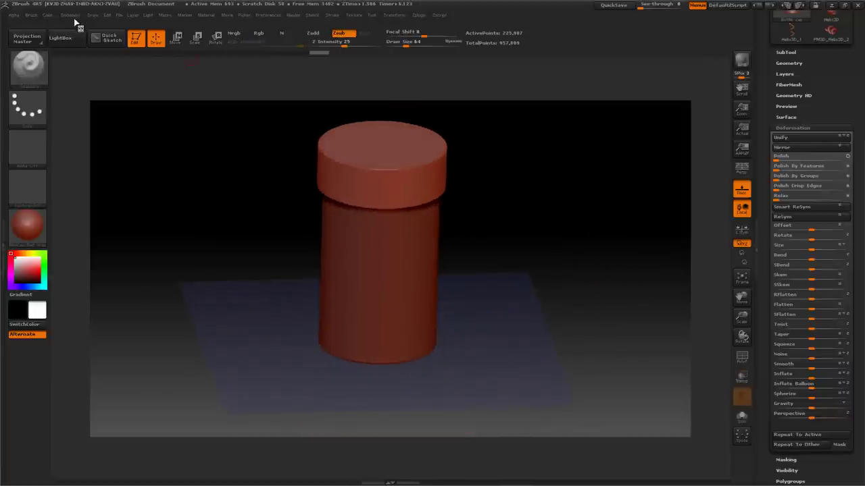
click(92, 16)
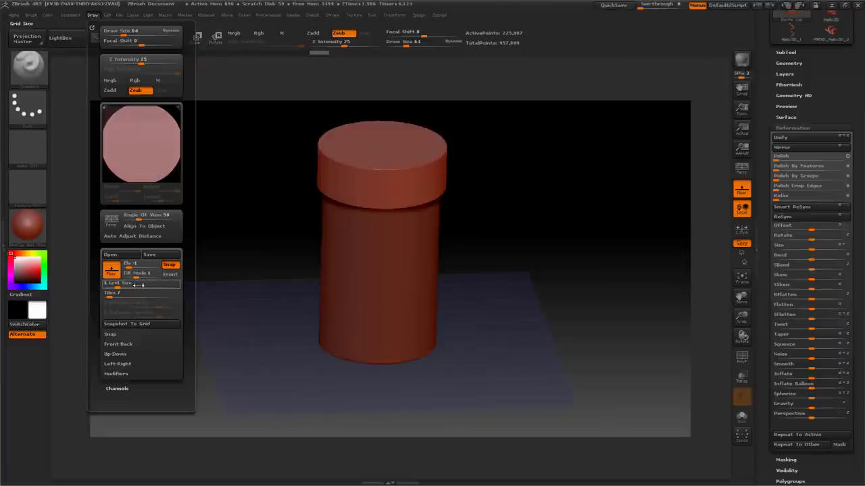
drag(136, 284, 135, 284)
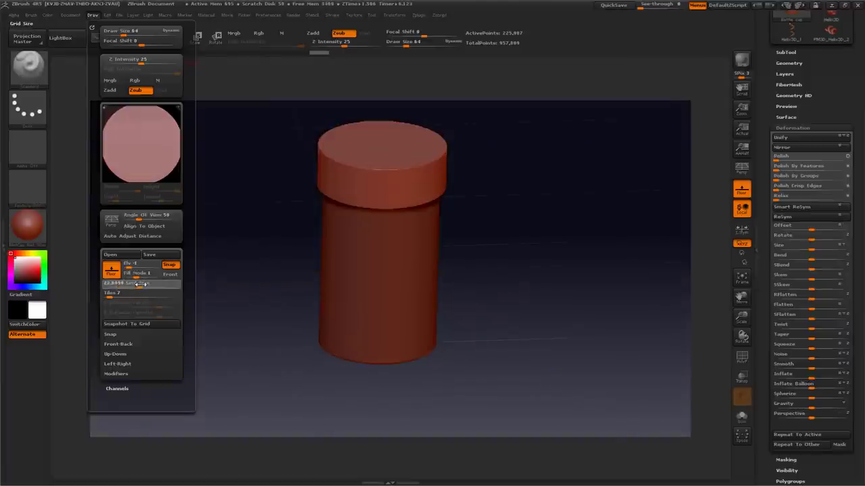
shift+drag(480, 246, 468, 219)
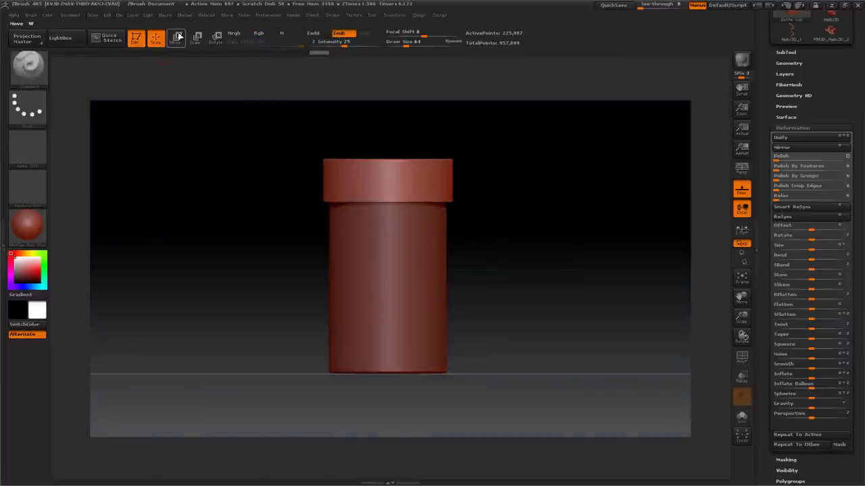
- Move the Bottle cap horizontally off the neck until it sits fully beside the base
click(177, 38)
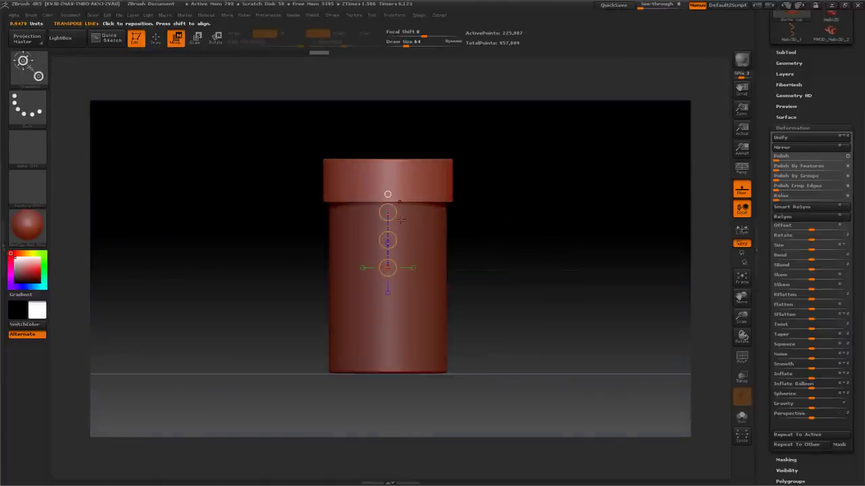
shift+drag(387, 182, 387, 125)
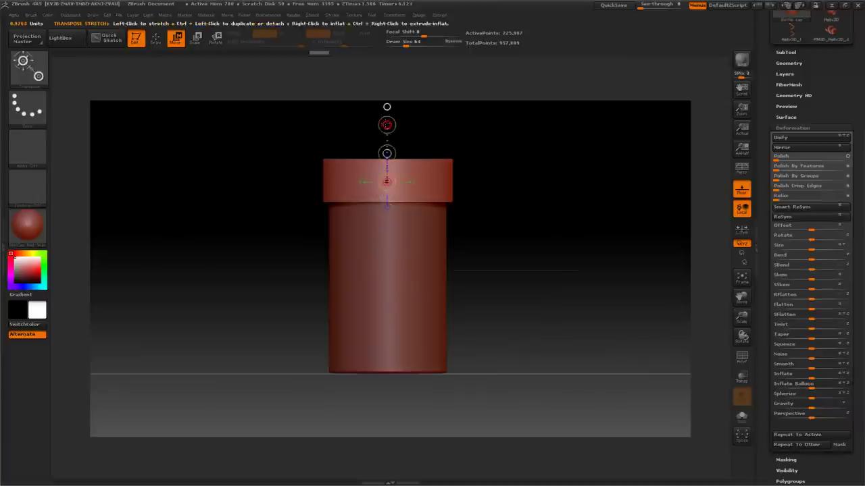
click(413, 182)
drag(428, 187, 548, 173)
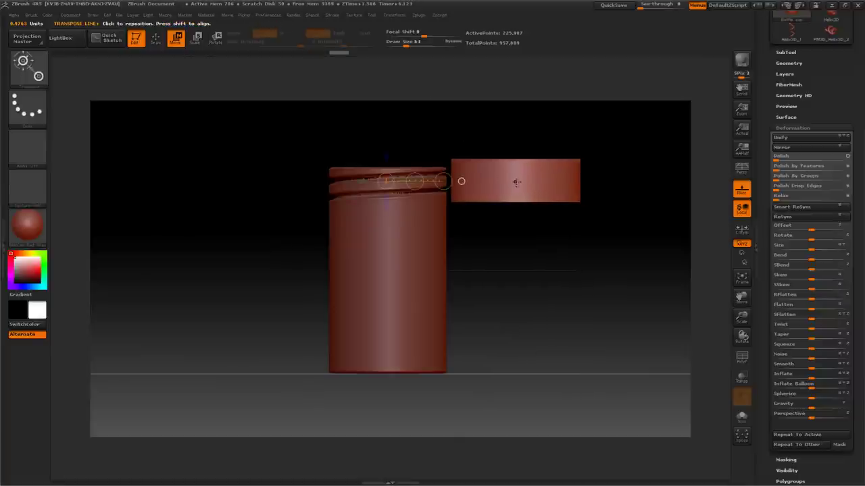
- Rotate the Bottle cap counterclockwise about its center so it is tilted with its opening facing up and away from the base
drag(496, 179, 595, 177)
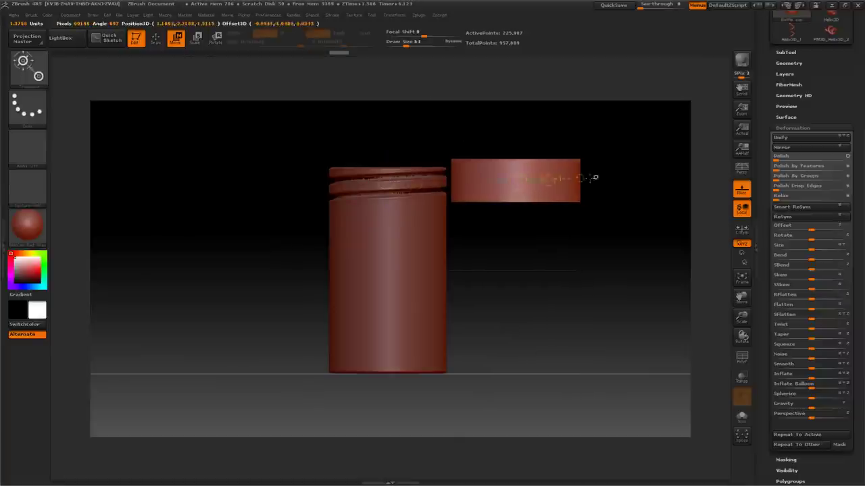
click(214, 40)
drag(634, 181, 456, 132)
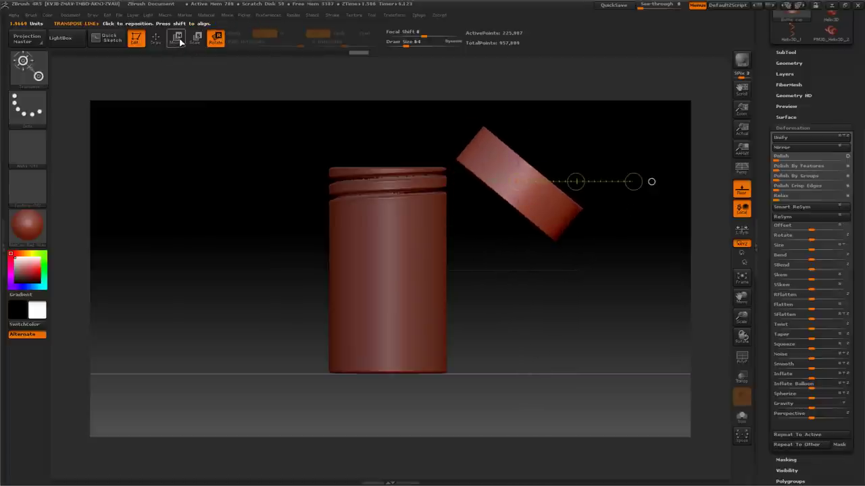
- Lower the tilted Bottle cap to the floor so it leans against the side of the base
drag(517, 181, 518, 297)
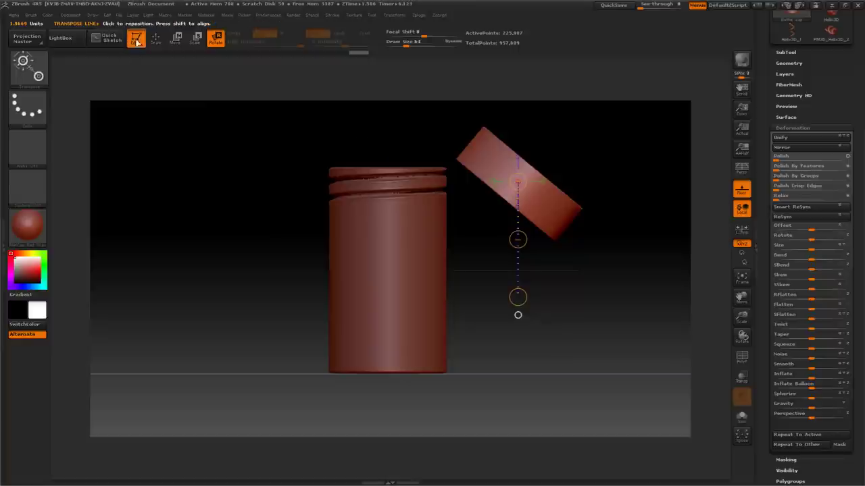
click(176, 38)
drag(518, 238, 490, 360)
drag(240, 237, 223, 191)
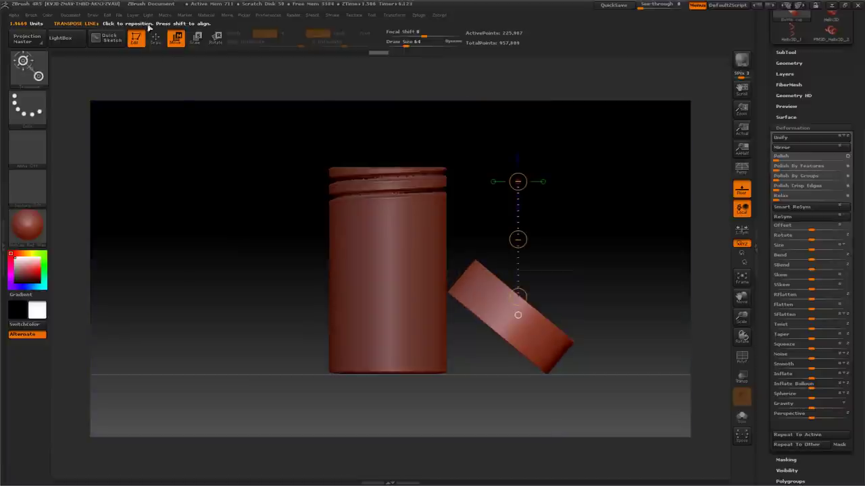
key(q)
mouse_move(472, 143)
mouse_down()
mouse_move(565, 195)
mouse_move(558, 208)
mouse_move(576, 179)
mouse_up()
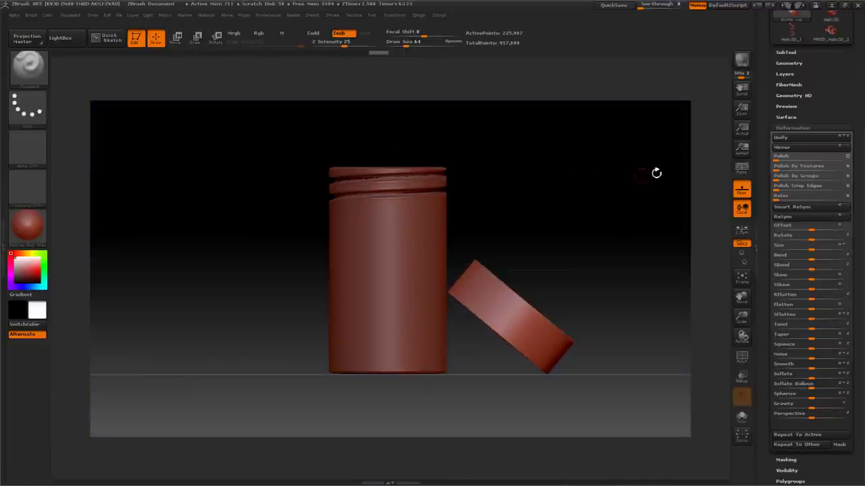
- Choose the ToyPlastic material and set the brush to Mrgb with Zsub turned off
drag(768, 61, 772, 114)
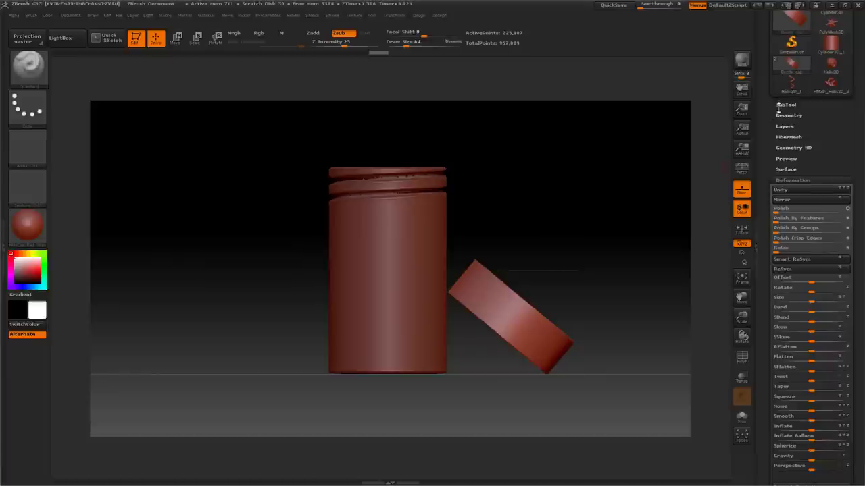
click(778, 106)
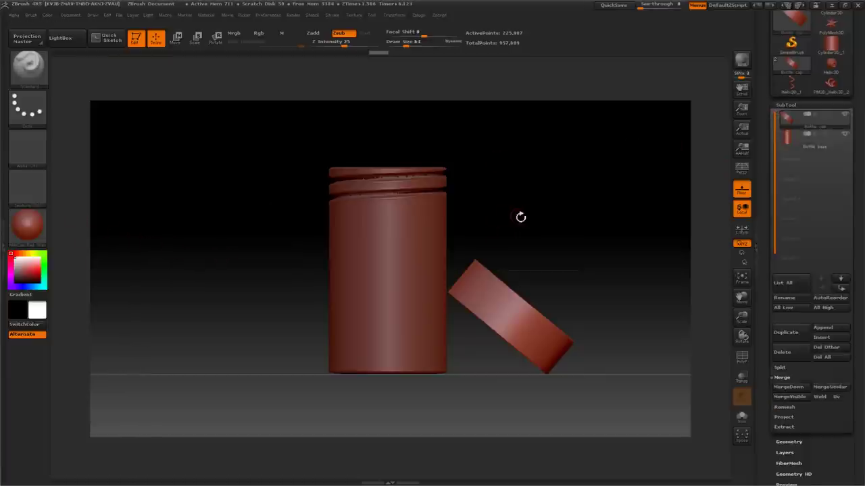
drag(556, 214, 545, 201)
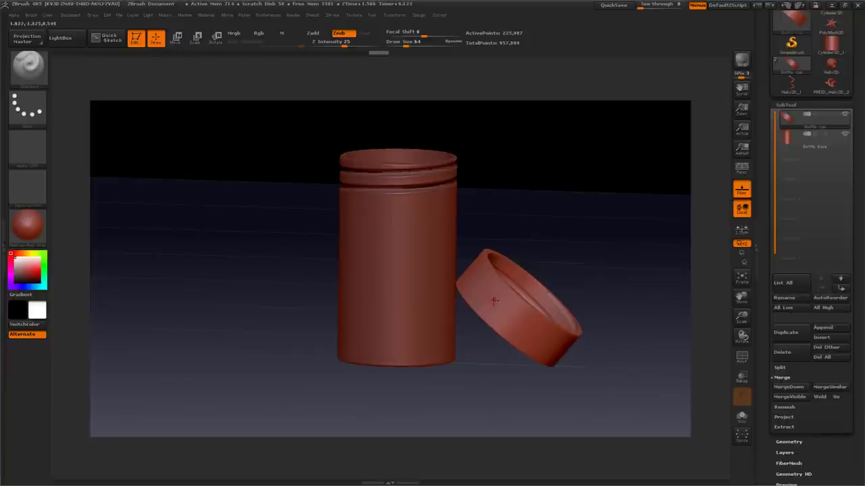
drag(583, 220, 576, 226)
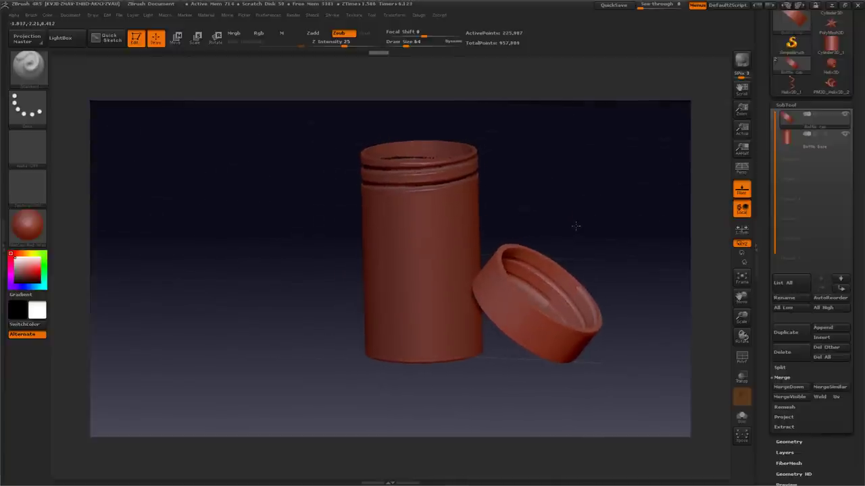
click(27, 226)
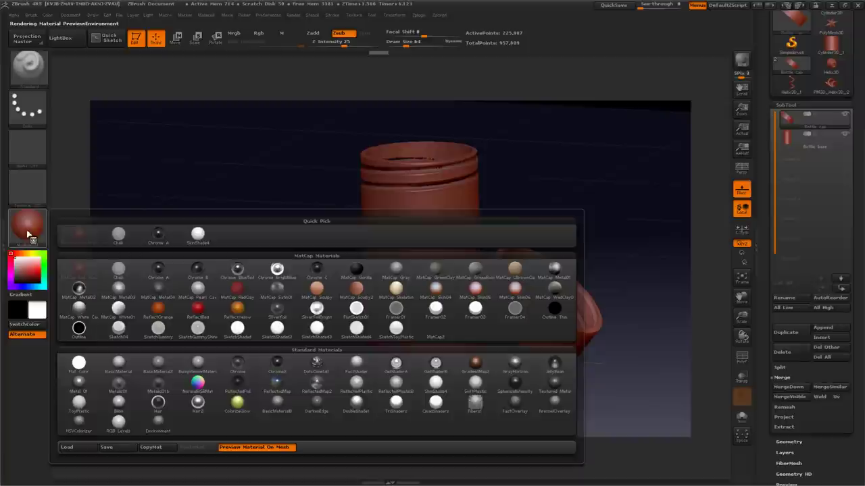
click(79, 404)
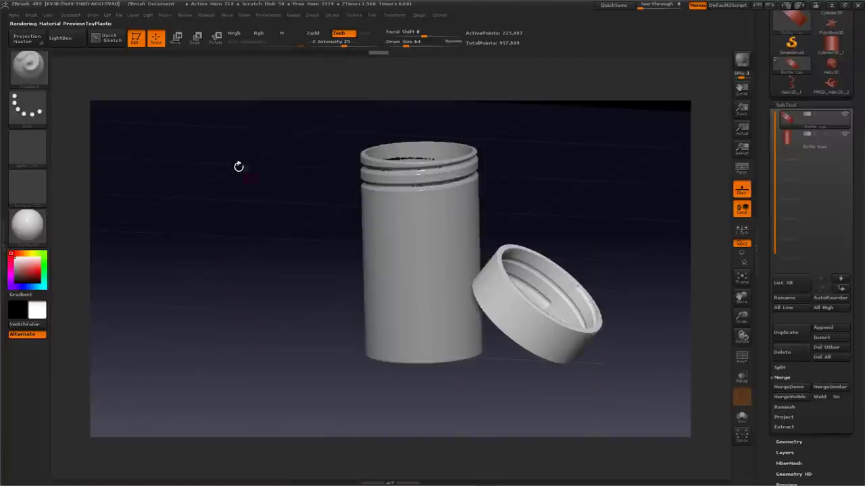
click(233, 34)
click(338, 33)
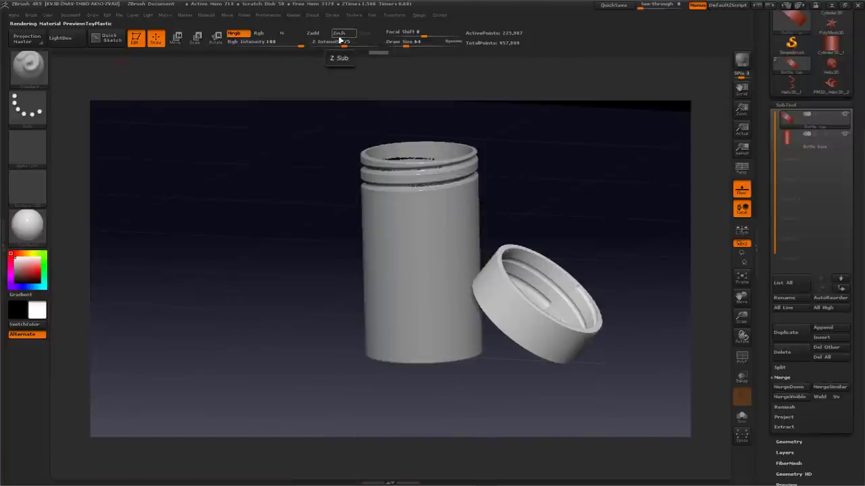
- Fill the Bottle cap with white colour and the ToyPlastic material
click(47, 14)
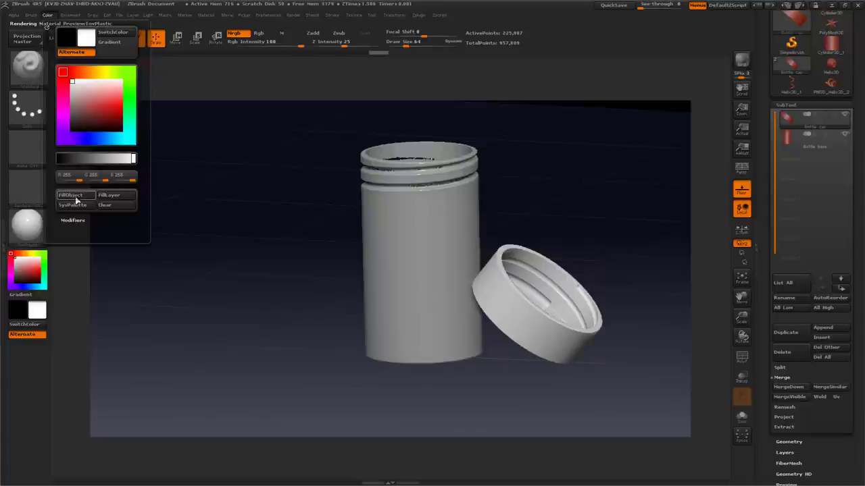
click(69, 194)
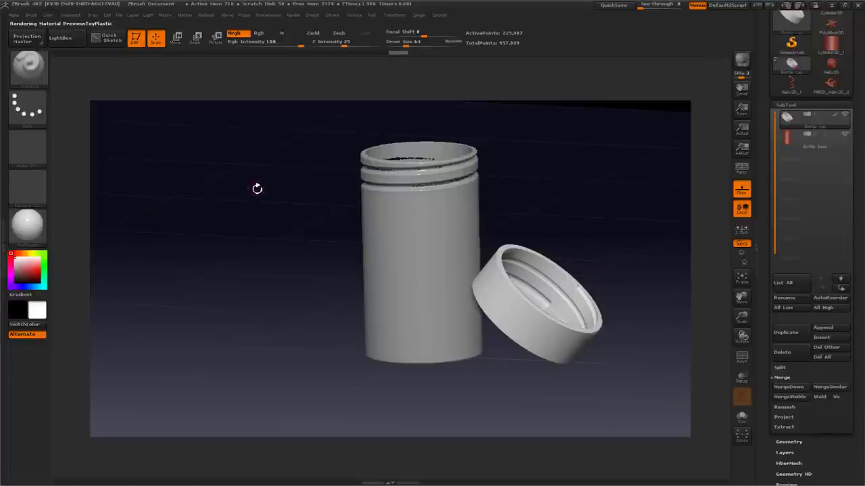
- Select the Bottle base and give it the GelShaderA material in an amber orange-brown colour
click(796, 140)
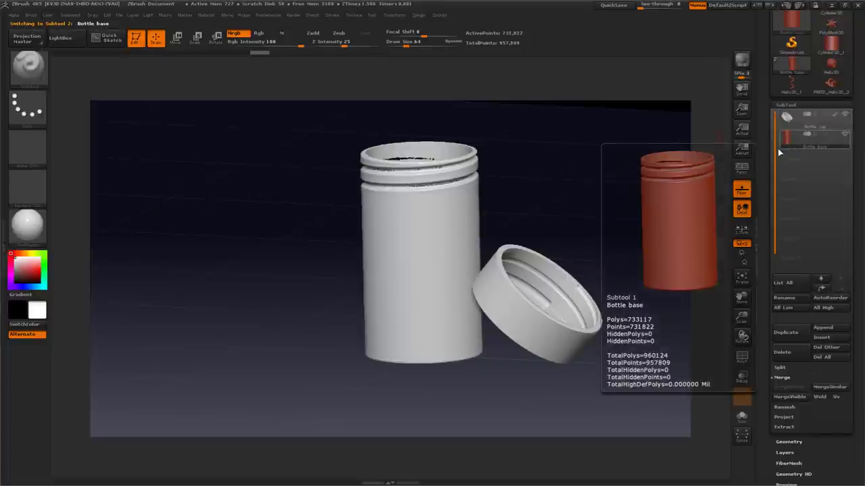
click(31, 234)
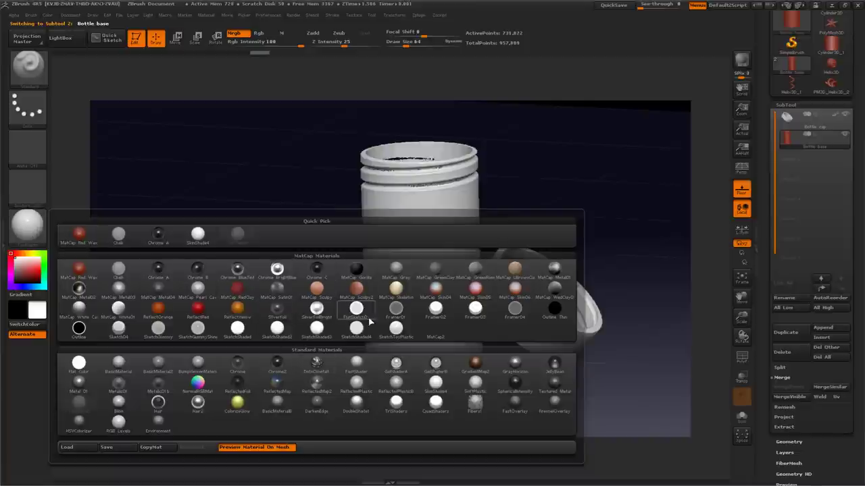
click(399, 368)
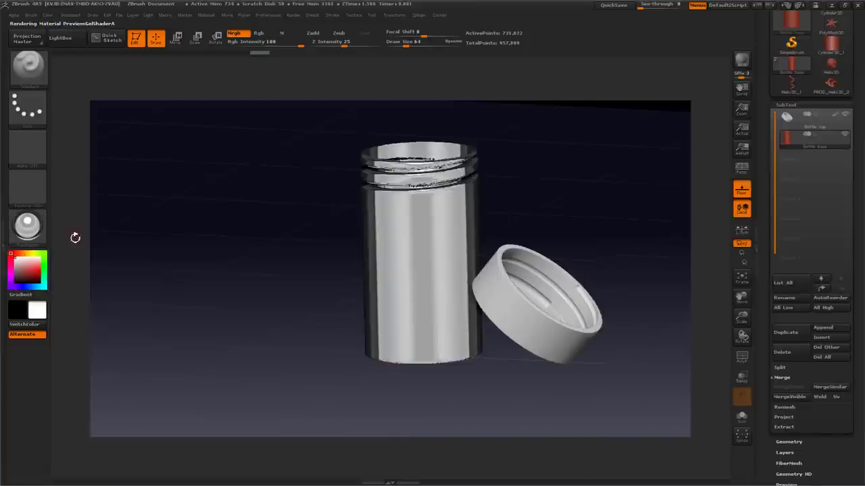
drag(23, 255, 19, 252)
click(38, 273)
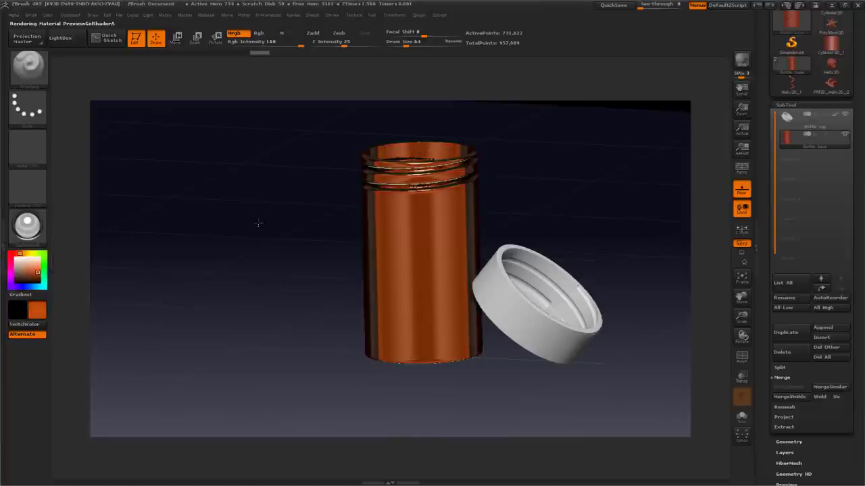
- Reduce the GelShaderA material's Specular value to 39 in its modifiers
drag(259, 224, 248, 229)
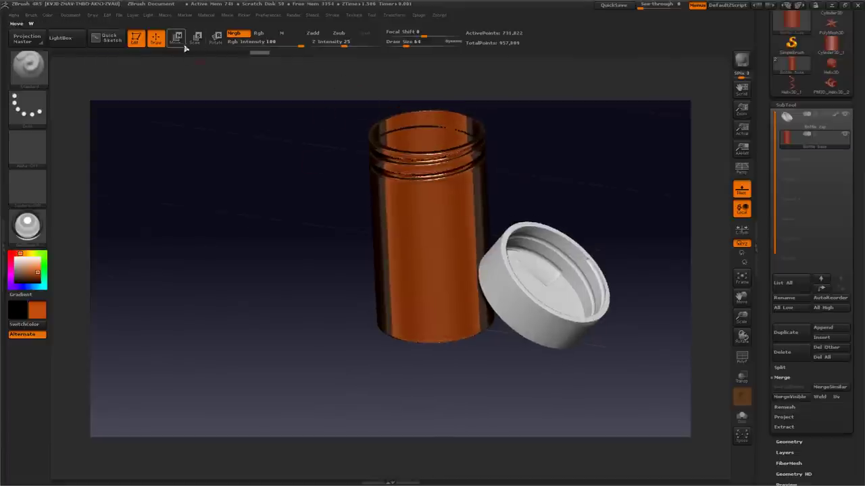
click(205, 16)
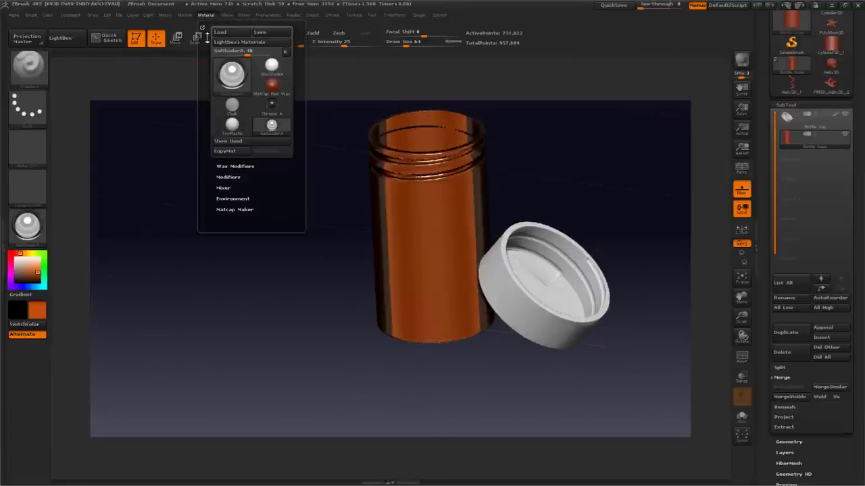
click(223, 177)
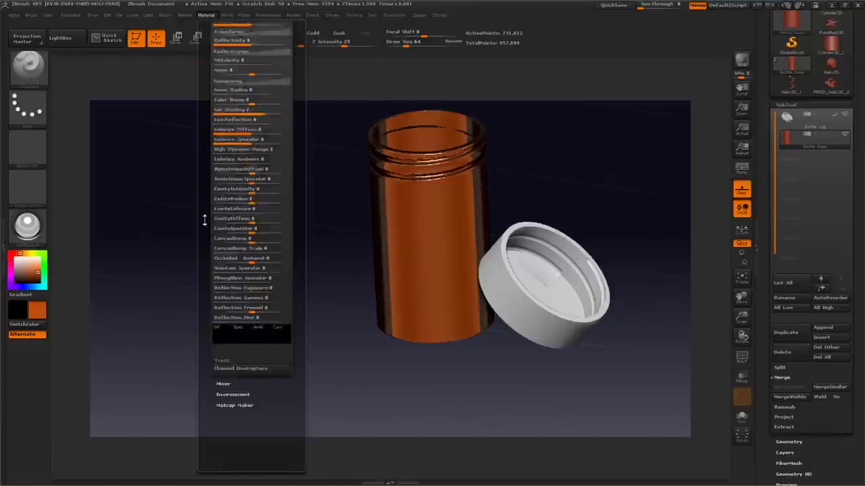
drag(273, 141, 261, 141)
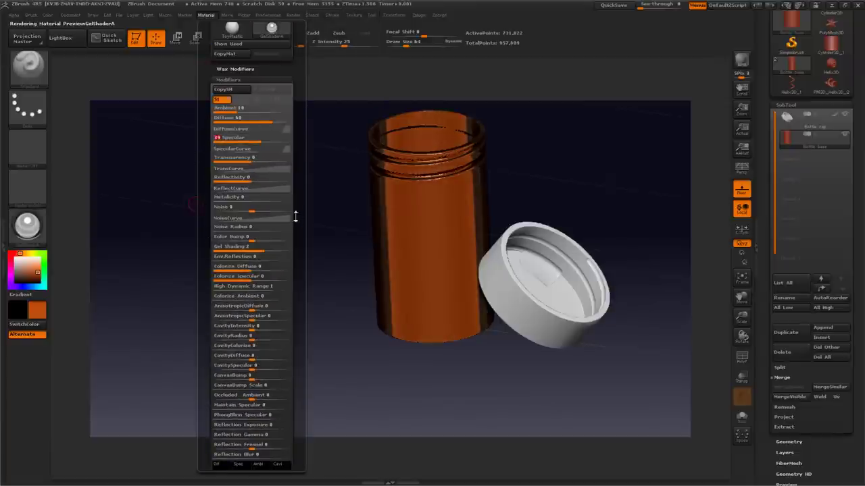
click(263, 159)
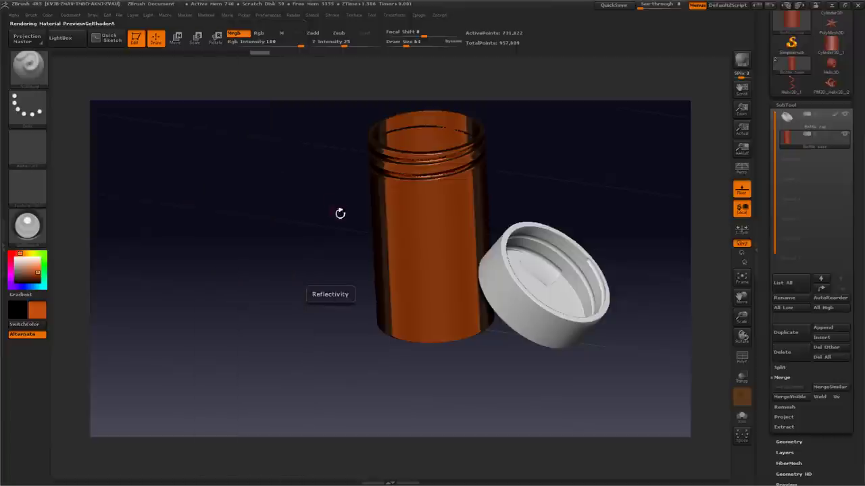
- Enable perspective distortion and frame the bottle and cap from a slightly raised angle for rendering
drag(339, 214, 262, 223)
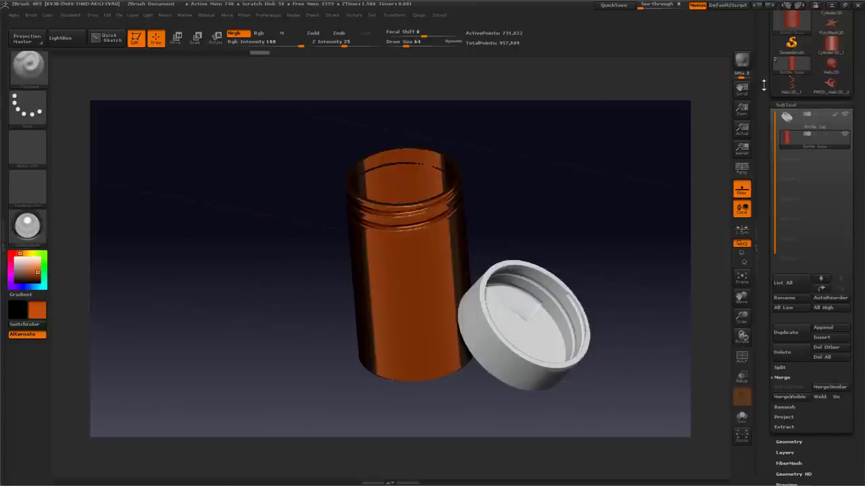
drag(762, 86, 734, 102)
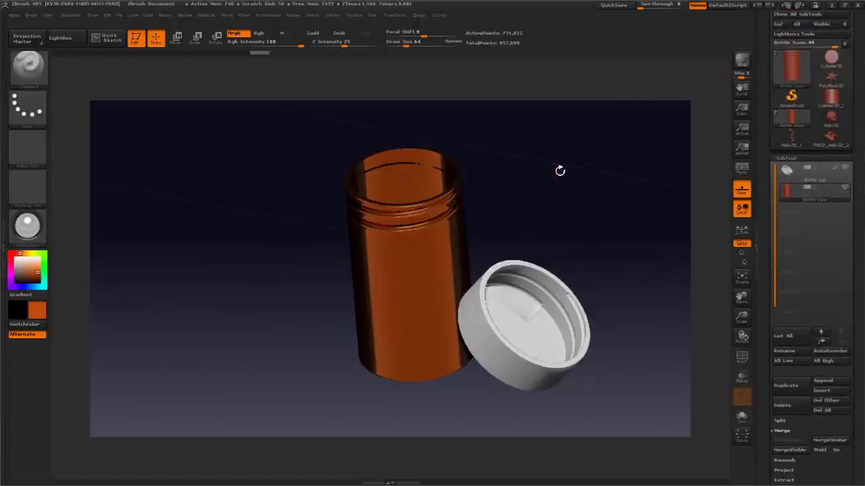
drag(558, 169, 565, 172)
click(741, 167)
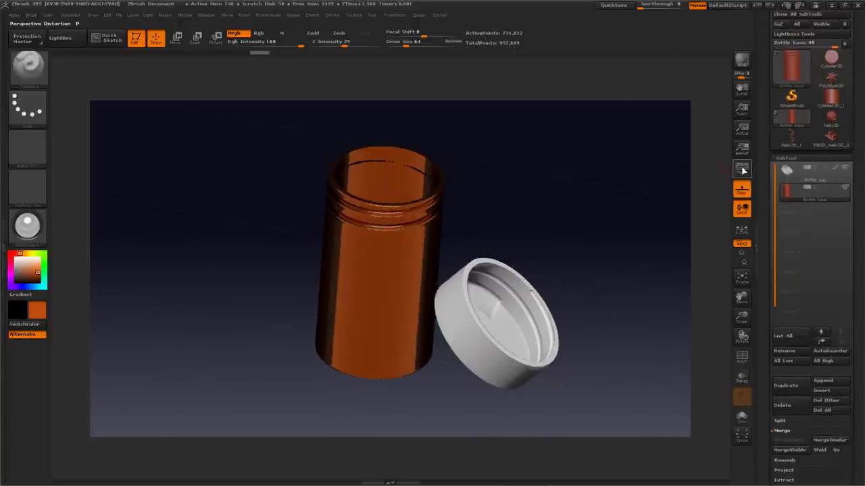
drag(551, 184, 530, 189)
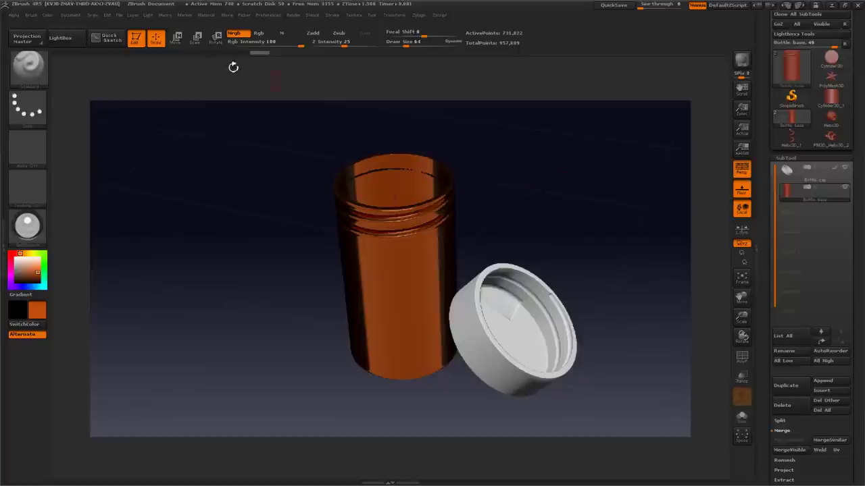
- Change the document background to a near-white colour and make a BPR render of the scene
click(69, 15)
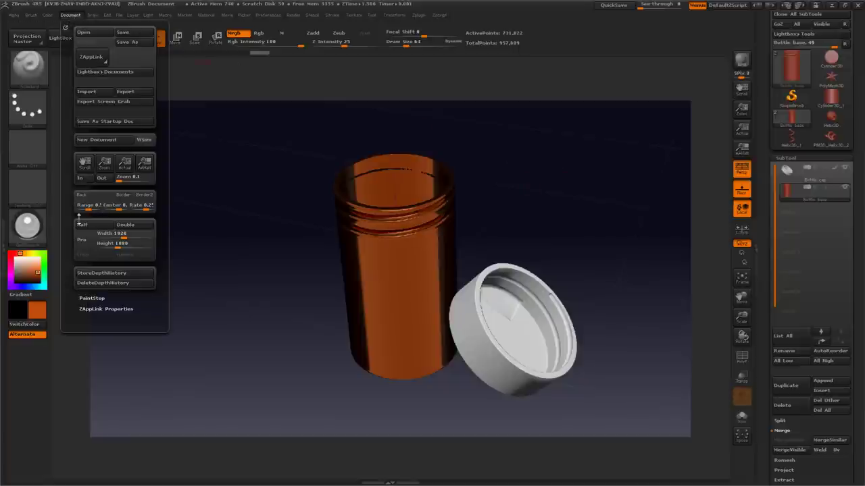
drag(80, 195, 17, 260)
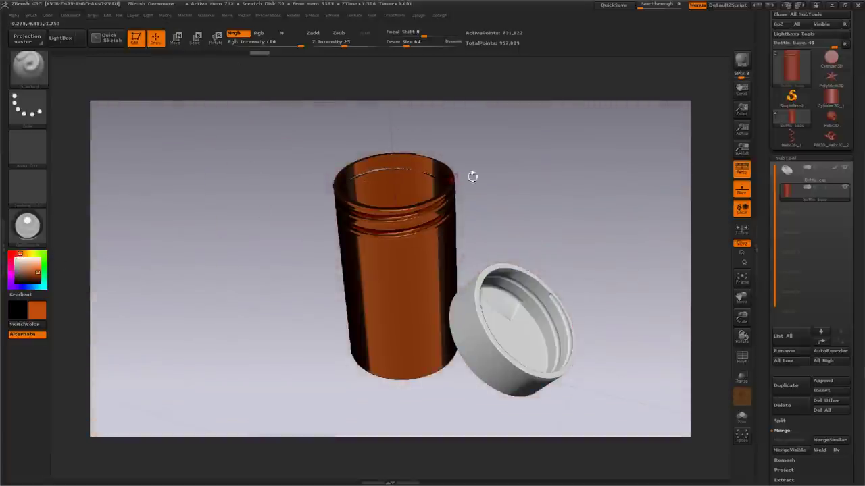
click(740, 62)
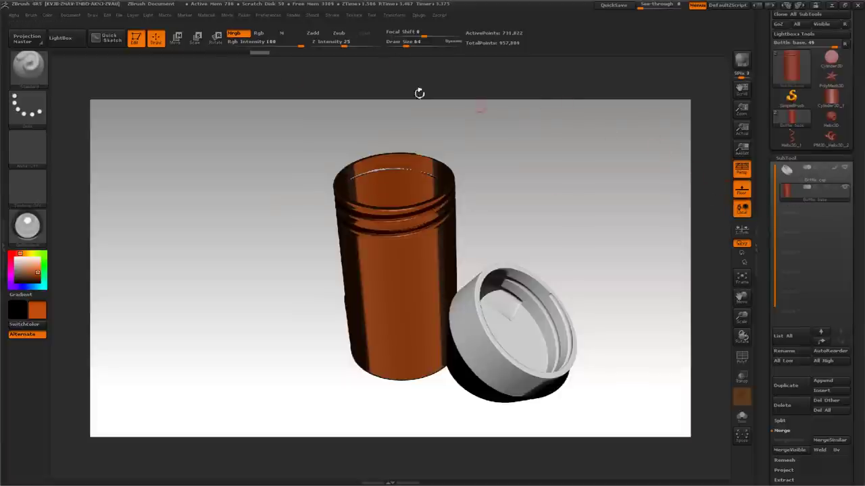
- Turn on Transparent and turn off Flatten in the render properties
click(292, 15)
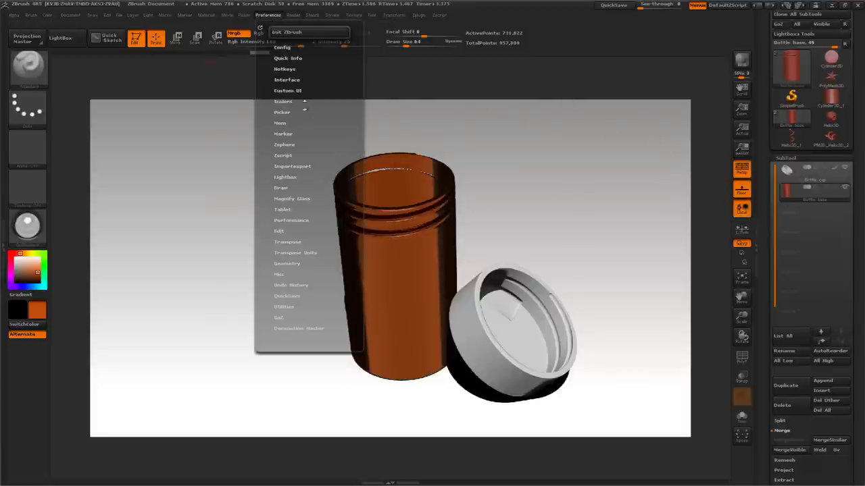
click(314, 77)
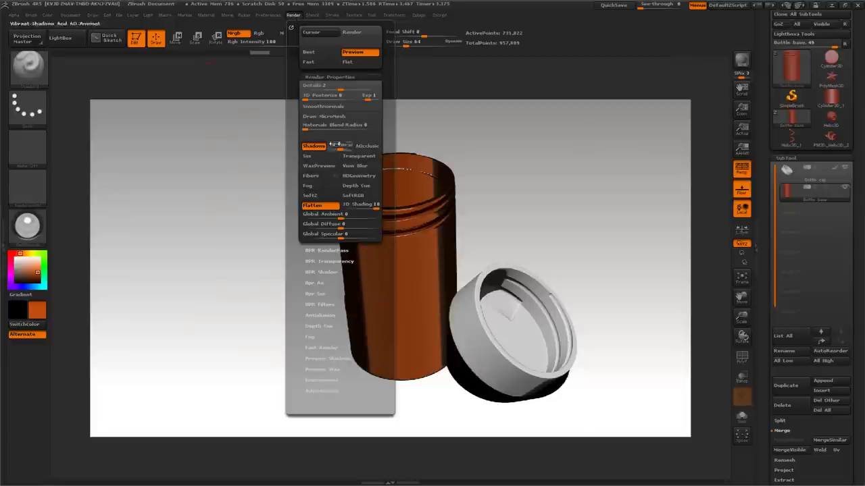
click(350, 158)
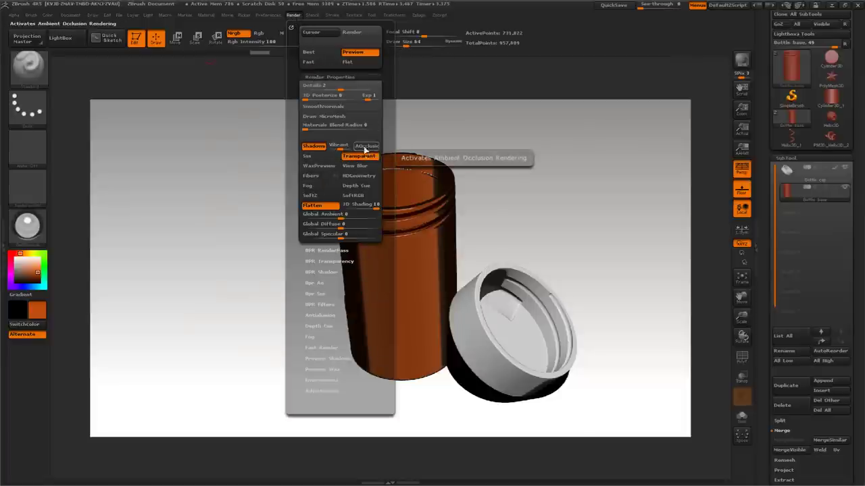
- Enable BPR Transparent Shading for the Bottle base and set its BPR Shadows to 0
drag(770, 265, 763, 174)
click(779, 336)
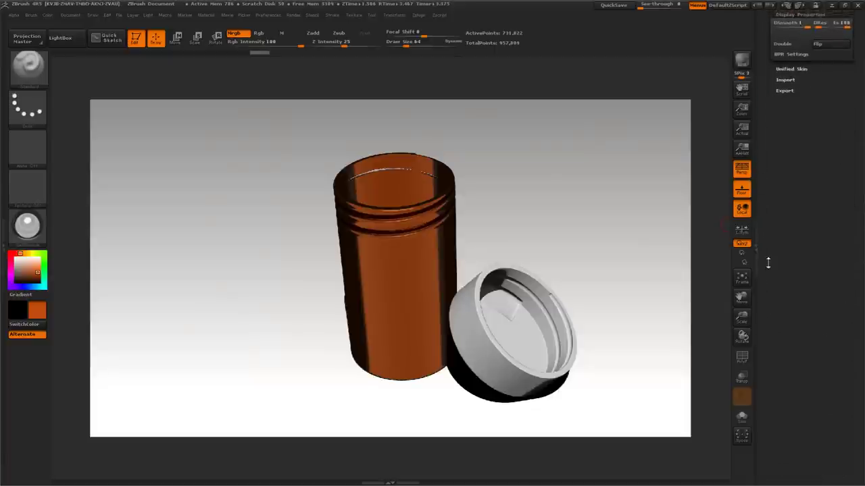
click(784, 297)
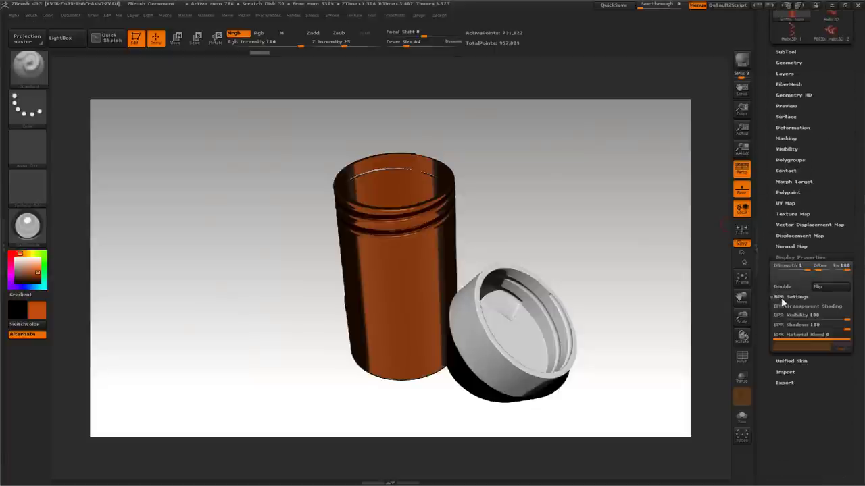
click(797, 306)
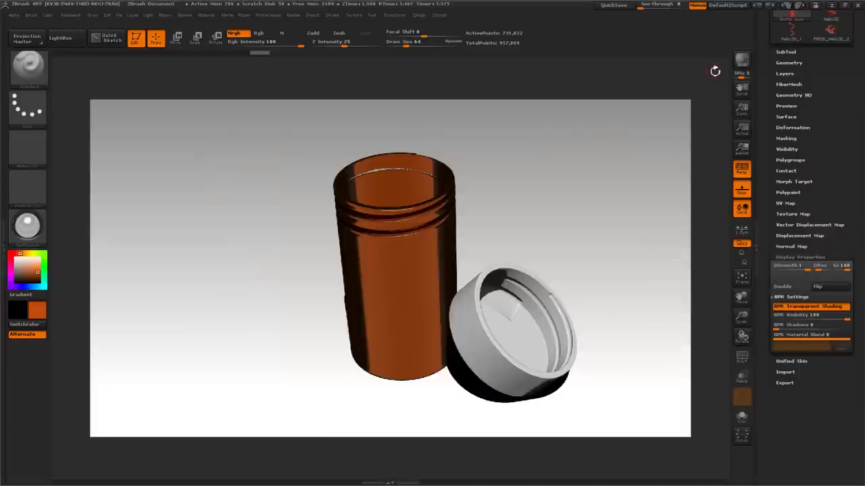
- Show the BPR Transparency settings and start a BPR render of the scene with the transparent base
click(293, 16)
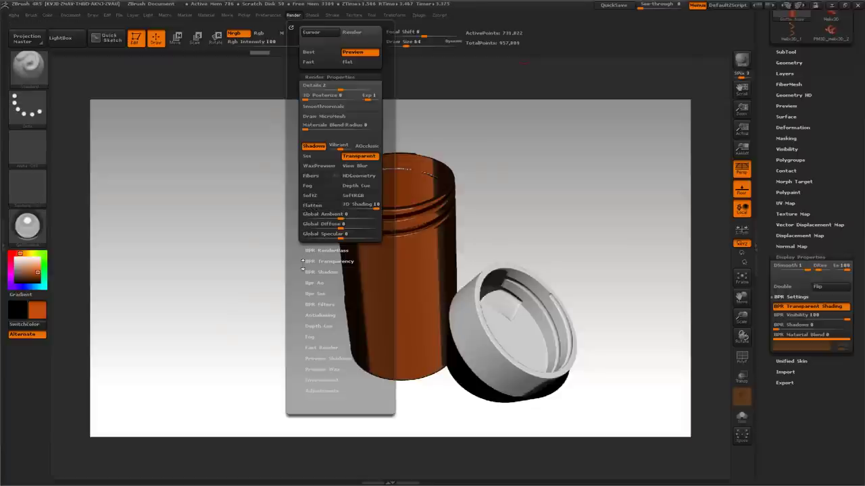
drag(300, 265, 298, 241)
click(311, 237)
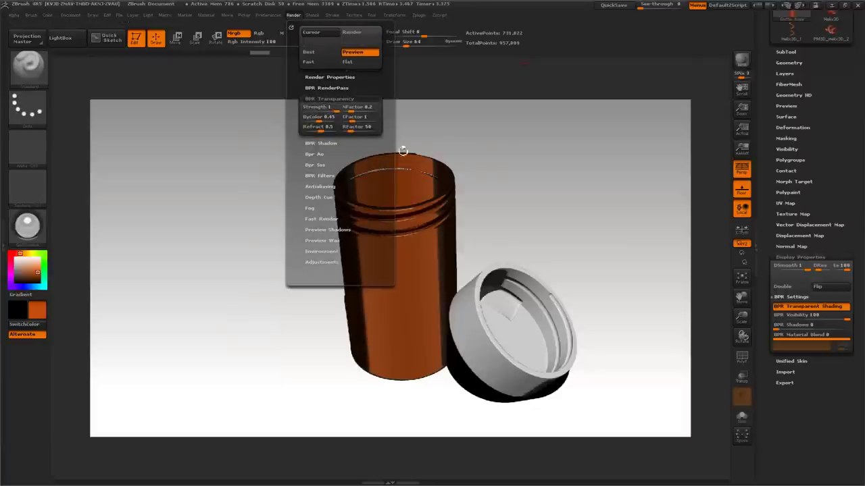
click(741, 62)
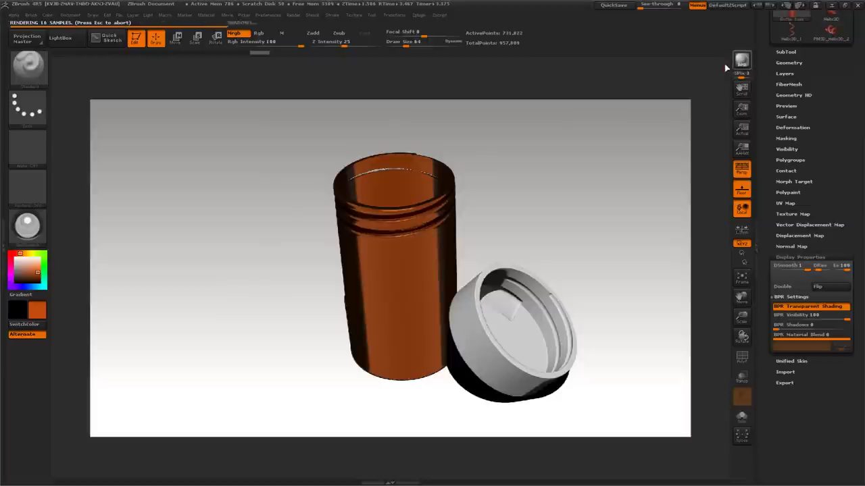